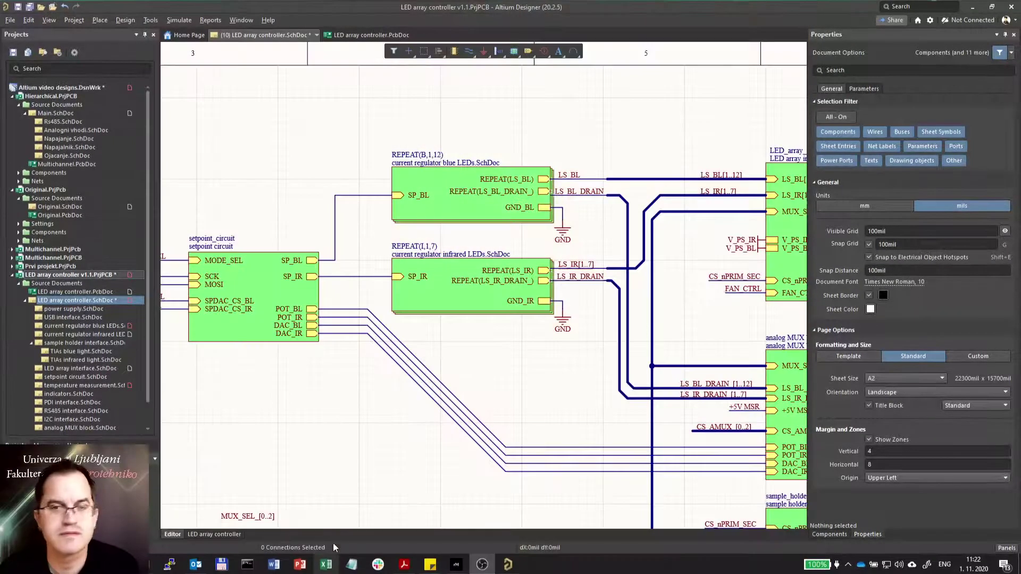
# Try to shift the upper diagonal segment of the LS_IR[1..7] bus between the infrared regulator and LED_array_interface
pyautogui.keyDown('shift'); pyautogui.hscroll(4, 515, 414); pyautogui.keyUp('shift')
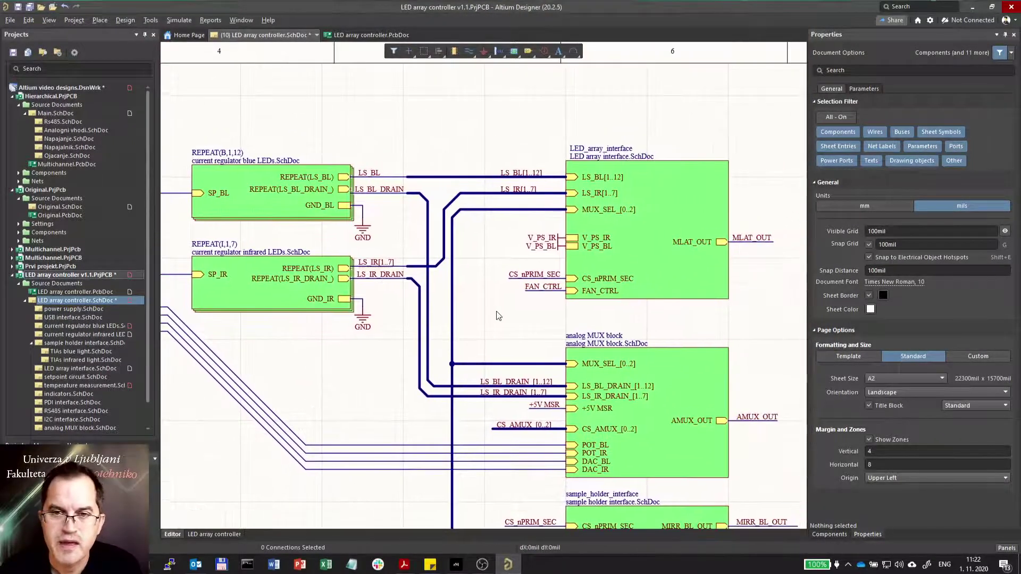
pyautogui.keyDown('ctrl'); pyautogui.scroll(3, 411, 180); pyautogui.keyUp('ctrl')
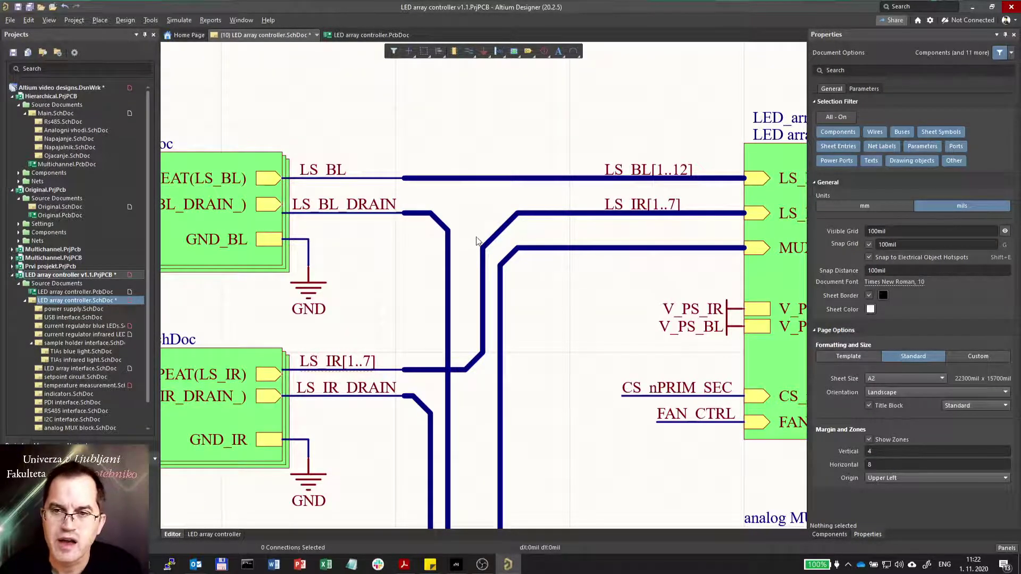
pyautogui.keyDown('ctrl'); pyautogui.scroll(1, 478, 240); pyautogui.keyUp('ctrl')
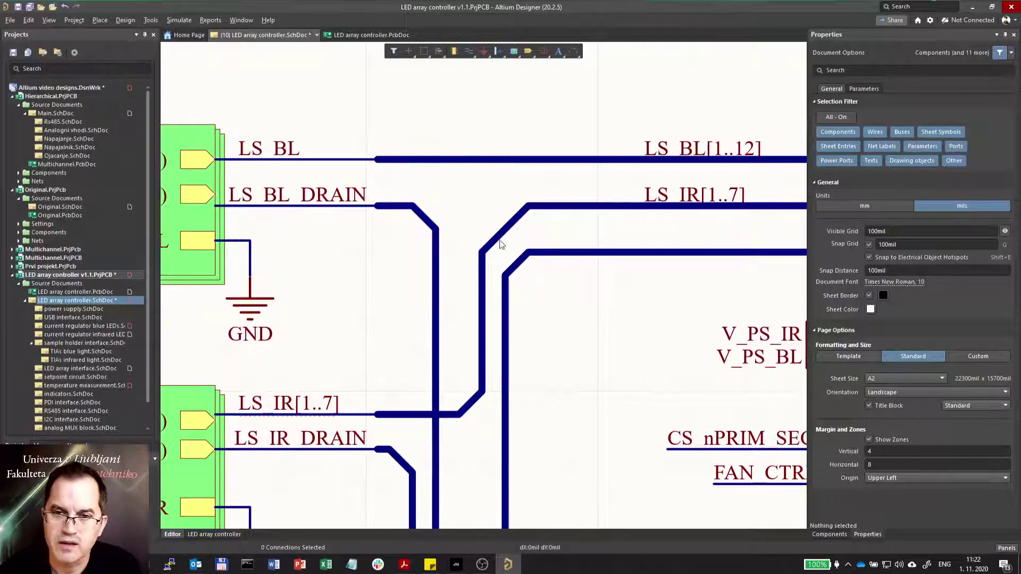
pyautogui.click(558, 206)
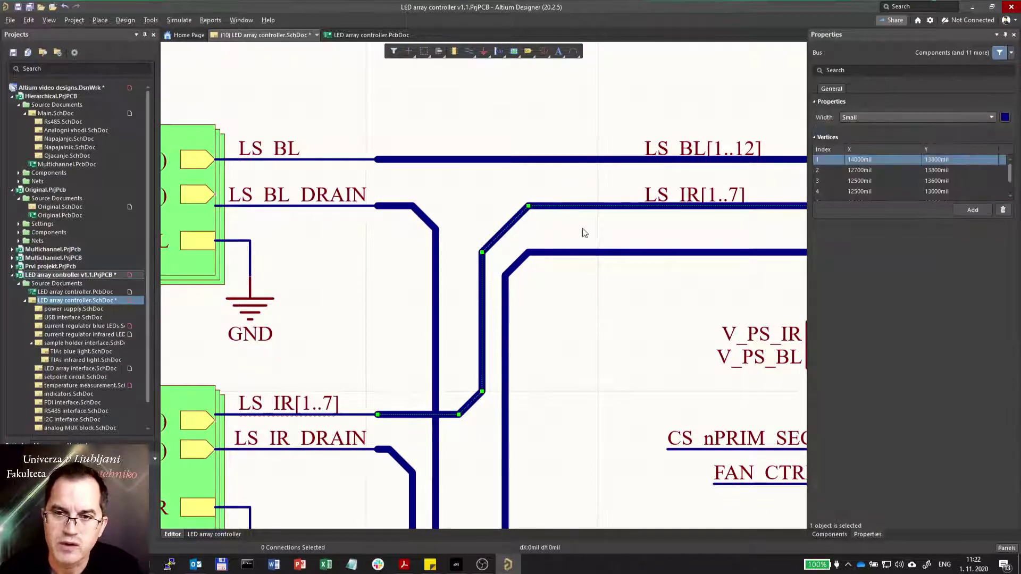
pyautogui.keyDown('ctrl'); pyautogui.scroll(-2, 550, 263); pyautogui.keyUp('ctrl')
pyautogui.keyDown('ctrl'); pyautogui.scroll(3, 593, 219); pyautogui.keyUp('ctrl')
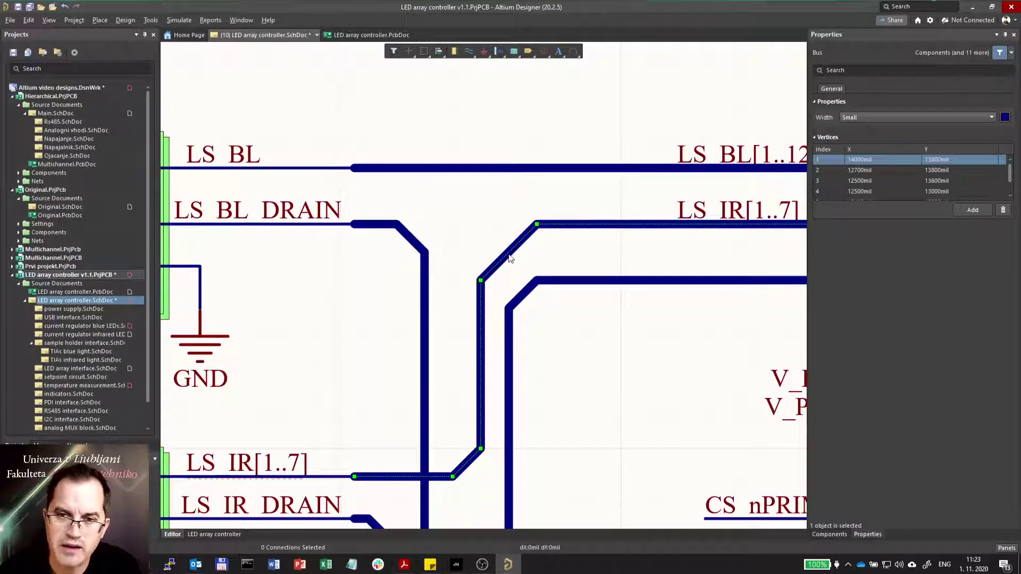
pyautogui.moveTo(509, 258)
pyautogui.mouseDown()
pyautogui.moveTo(478, 258)
pyautogui.moveTo(479, 234)
pyautogui.moveTo(452, 230)
pyautogui.moveTo(429, 248)
pyautogui.moveTo(527, 243)
pyautogui.moveTo(515, 246)
pyautogui.mouseUp()
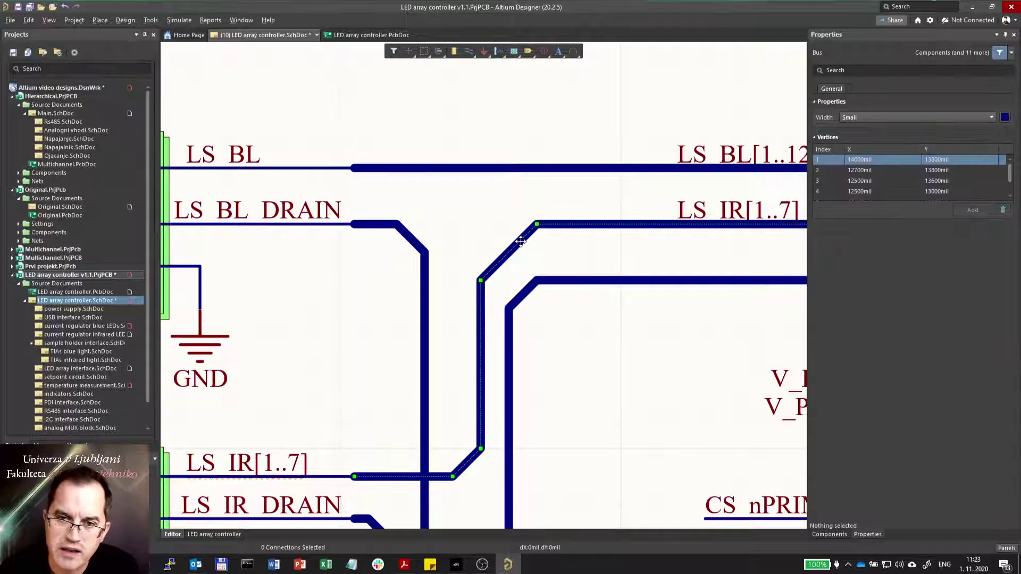
pyautogui.click(521, 241)
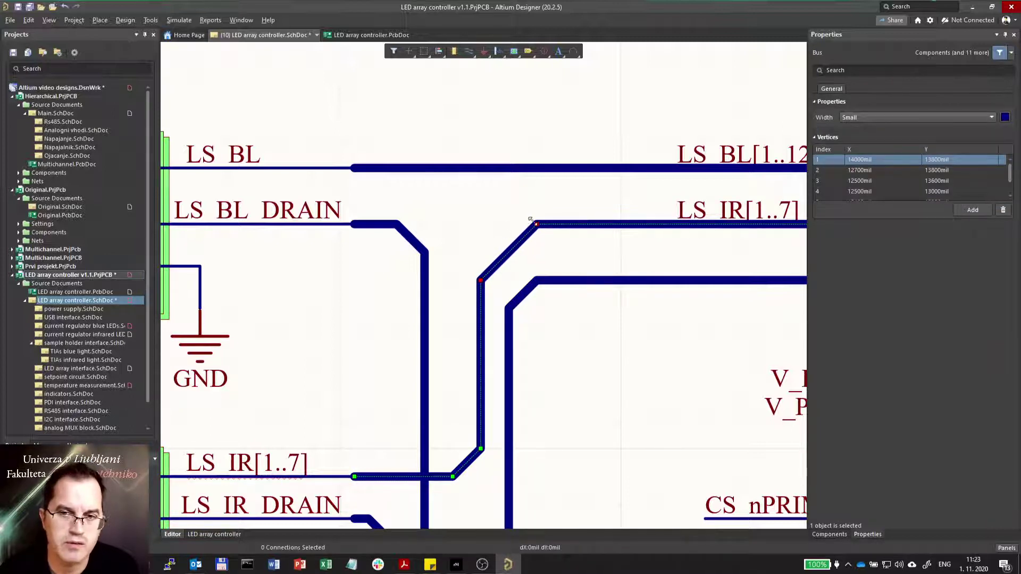
pyautogui.moveTo(502, 260); pyautogui.dragTo(520, 282)
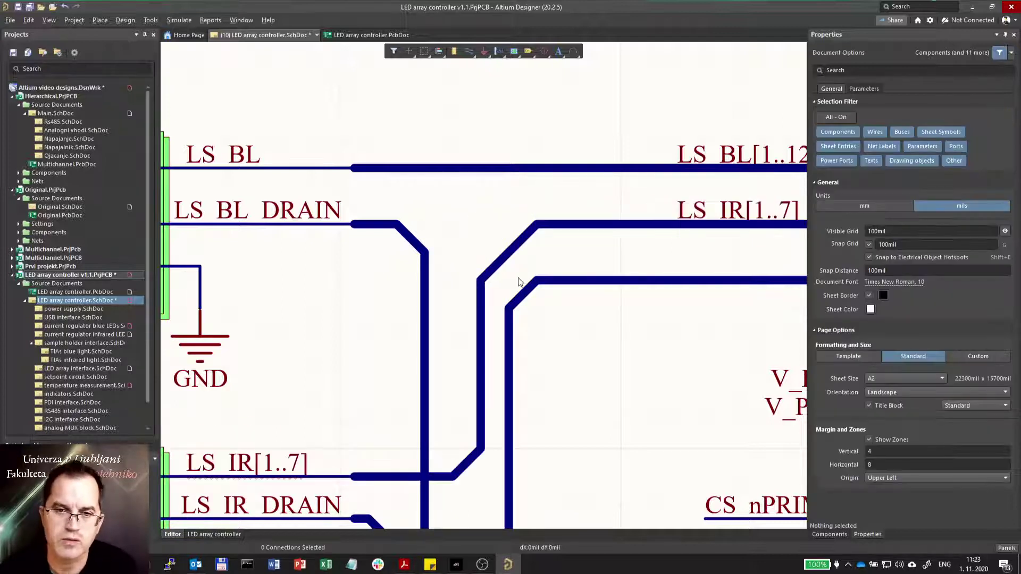
# Shorten the upper diagonal of the LS_IR[1..7] bus by moving its vertices to 12600mil, 13800mil and 12500mil, 13700mil
pyautogui.click(539, 226)
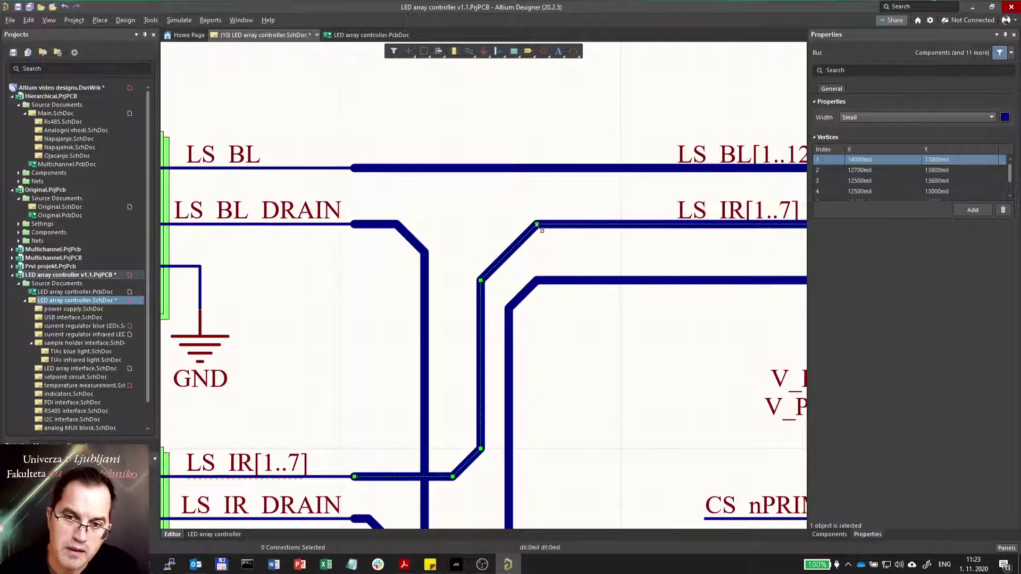
pyautogui.moveTo(535, 224); pyautogui.dragTo(504, 228)
pyautogui.moveTo(483, 282); pyautogui.dragTo(479, 259)
pyautogui.moveTo(533, 306); pyautogui.dragTo(485, 283)
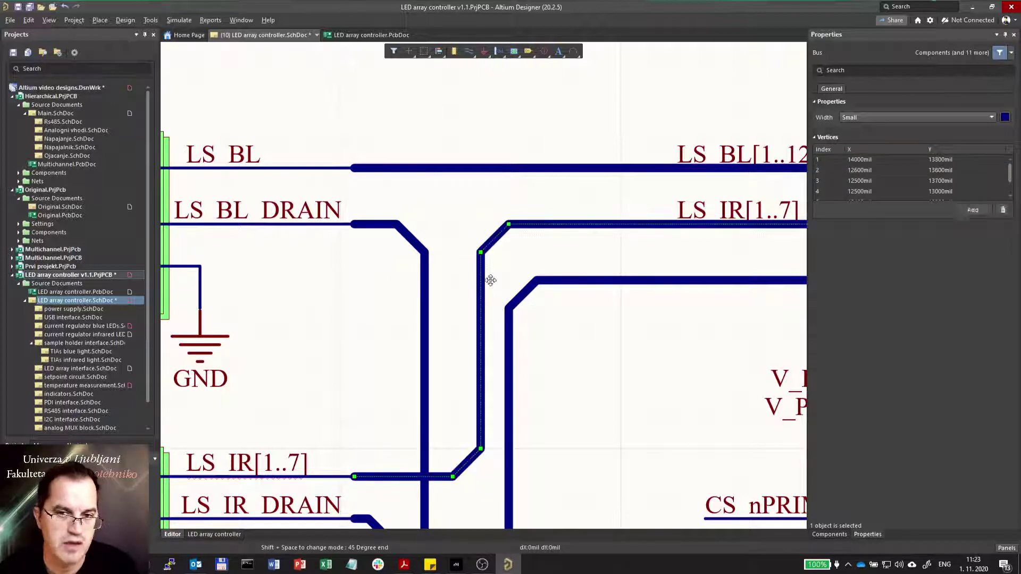
# Draw a new bus corner from 12800mil, 13800mil through 12700mil, 13800mil to 12500mil, 13600mil and delete the old LS_IR[1..7] bus path beside it
pyautogui.click(469, 55)
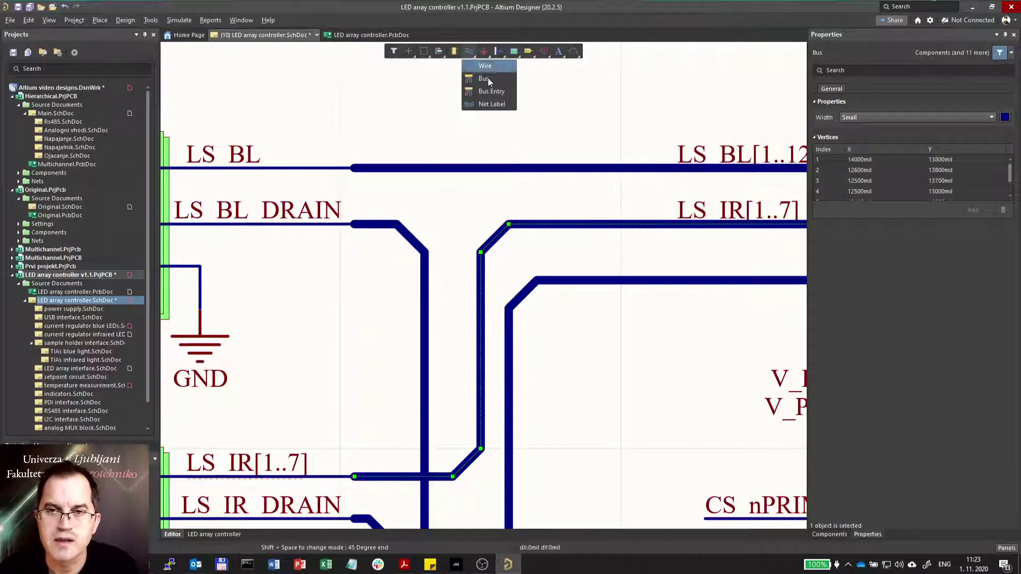
pyautogui.click(483, 79)
pyautogui.click(554, 230)
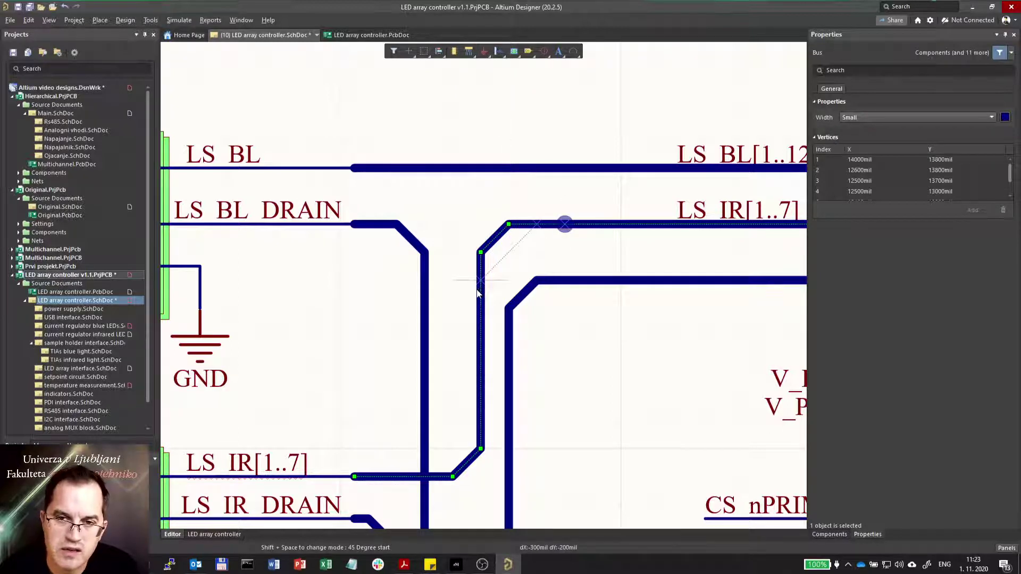
pyautogui.click(481, 281)
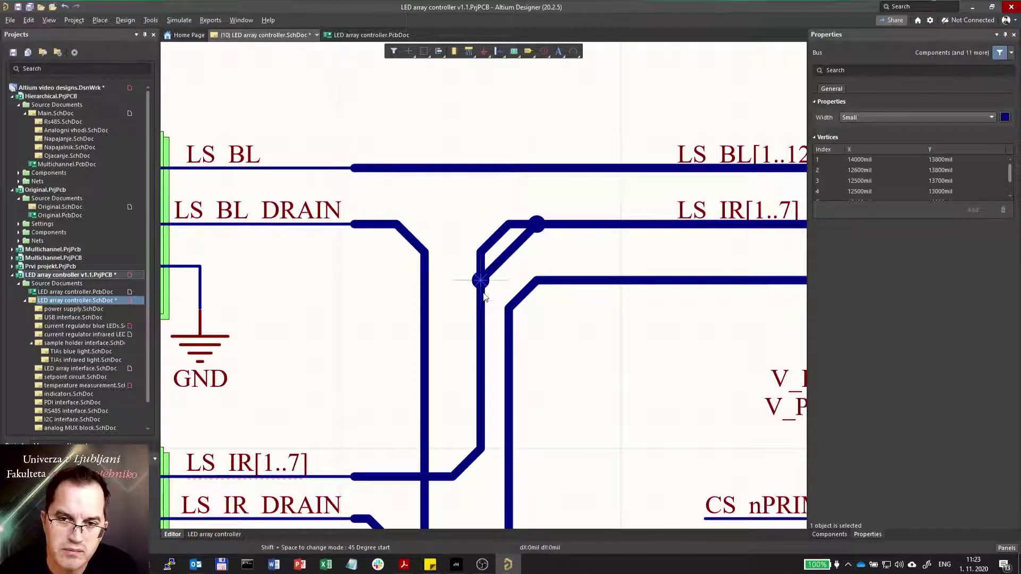
pyautogui.click(495, 239)
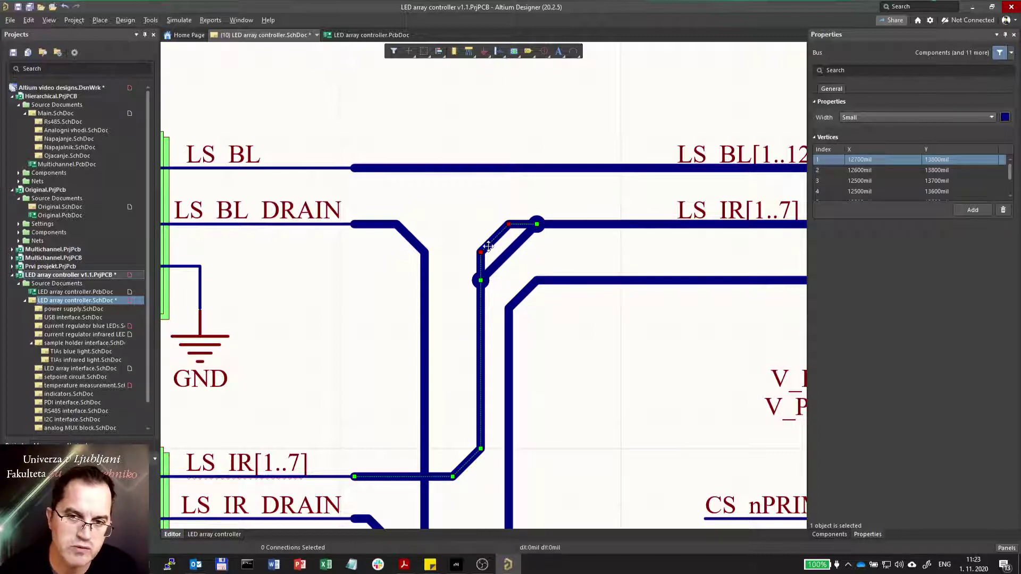
pyautogui.press('Delete')
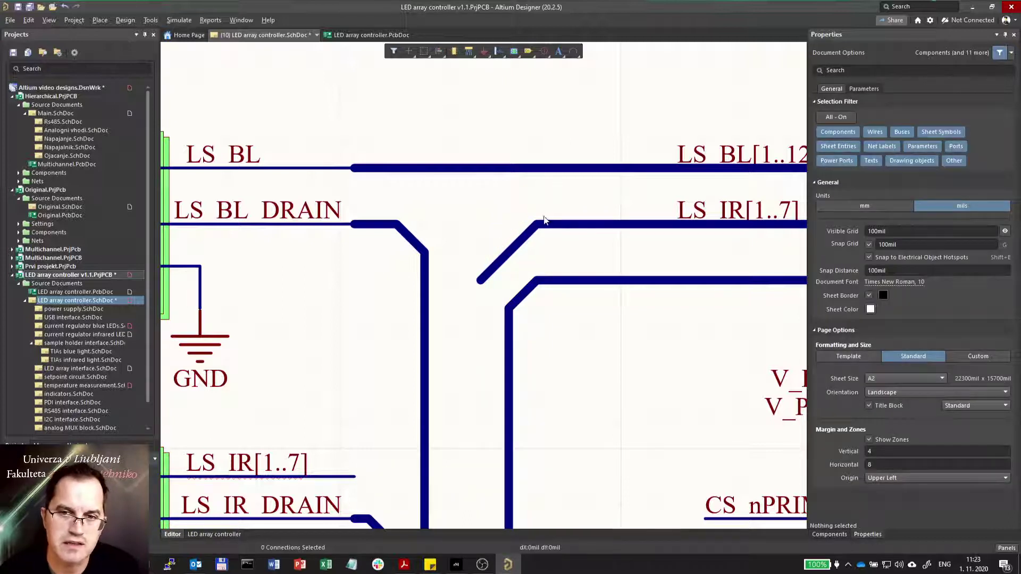
# Draw a bus from the new diagonal's lower end to the infrared regulator's LS_IR[1..7] wire, with a 45-degree corner
pyautogui.keyDown('ctrl'); pyautogui.scroll(-2, 543, 222); pyautogui.keyUp('ctrl')
pyautogui.keyDown('ctrl'); pyautogui.scroll(3, 364, 356); pyautogui.keyUp('ctrl')
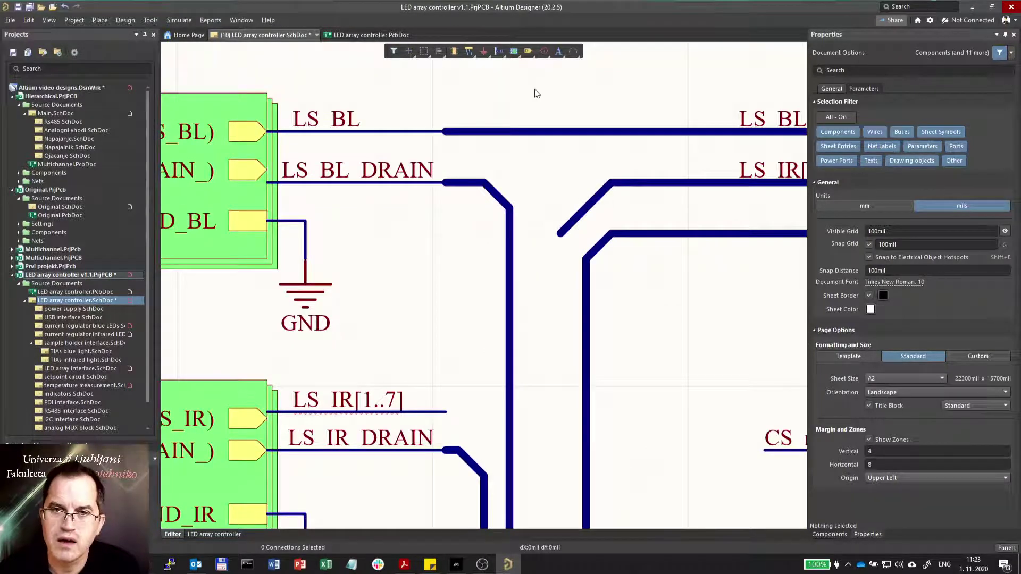
pyautogui.click(470, 50)
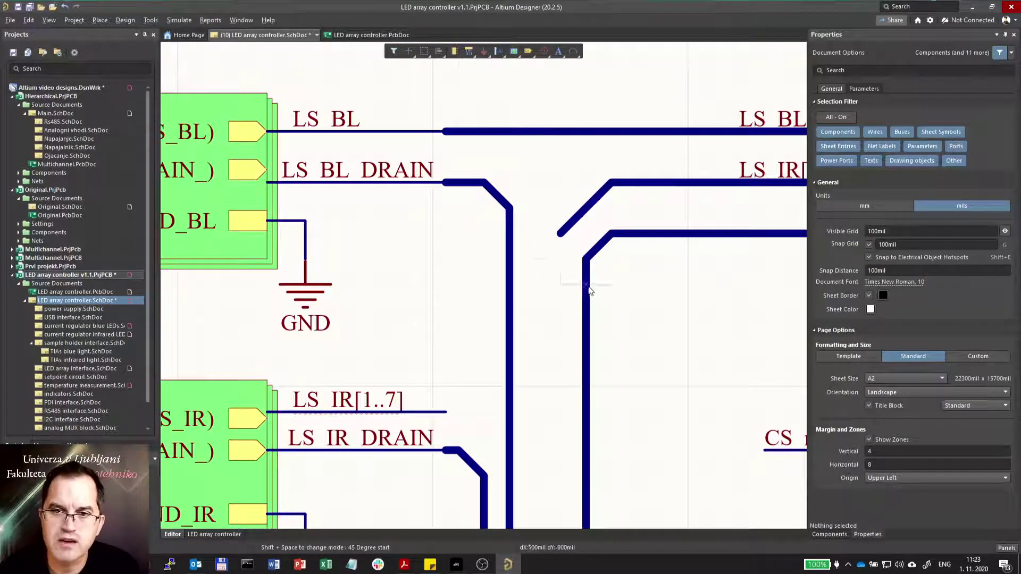
pyautogui.click(560, 232)
pyautogui.click(535, 412)
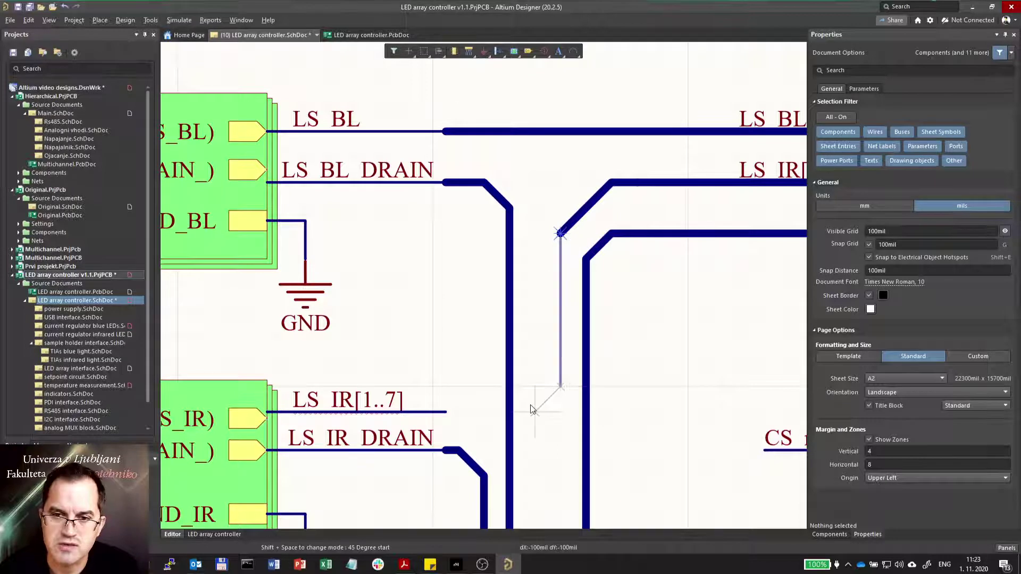
pyautogui.click(446, 412)
pyautogui.press('space')
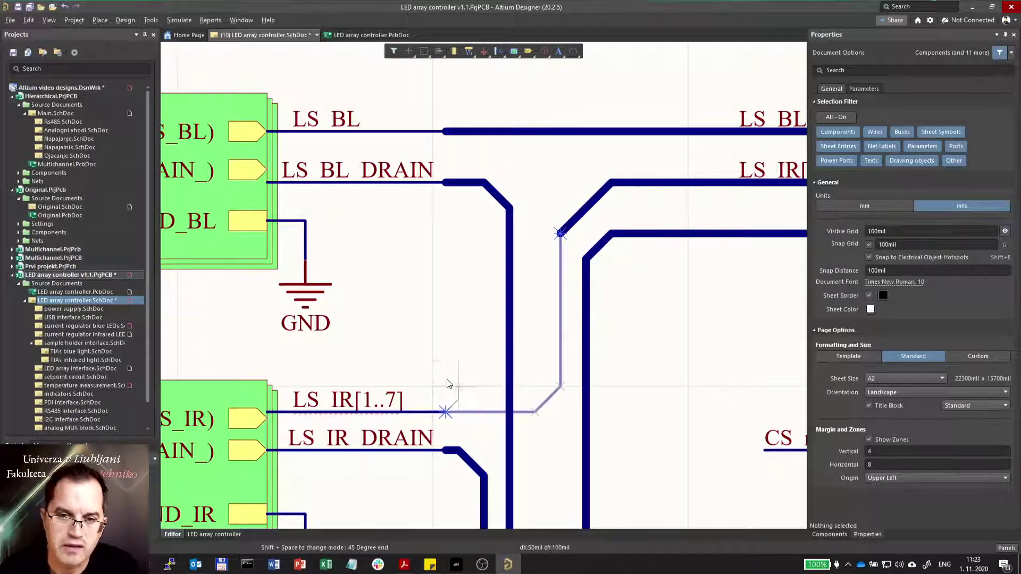
pyautogui.click(445, 412)
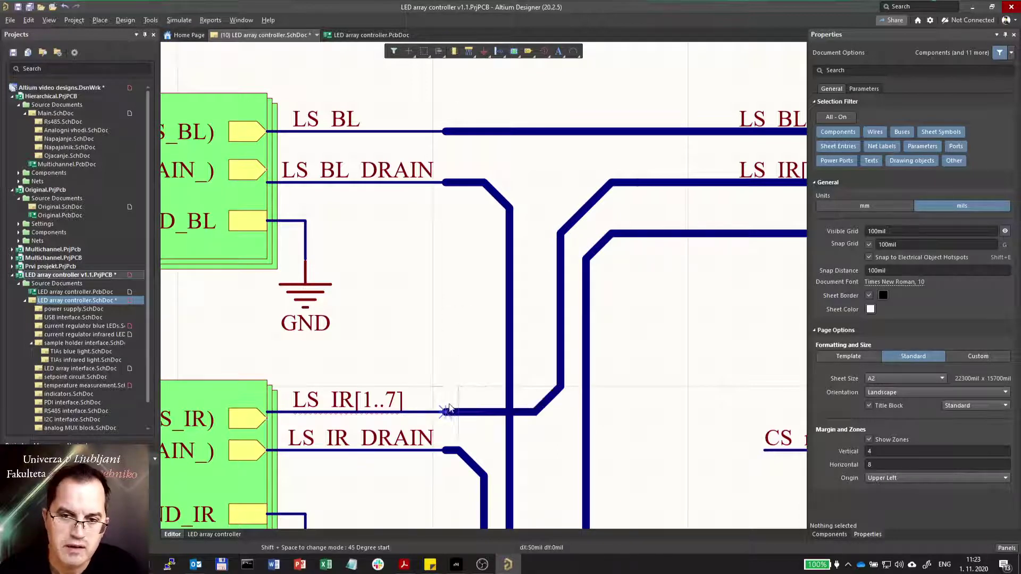
pyautogui.rightClick(448, 301)
# Try to move the MLAT_OUT sheet entry on the LED_array_interface sheet symbol
pyautogui.keyDown('ctrl'); pyautogui.scroll(-3, 372, 301); pyautogui.keyUp('ctrl')
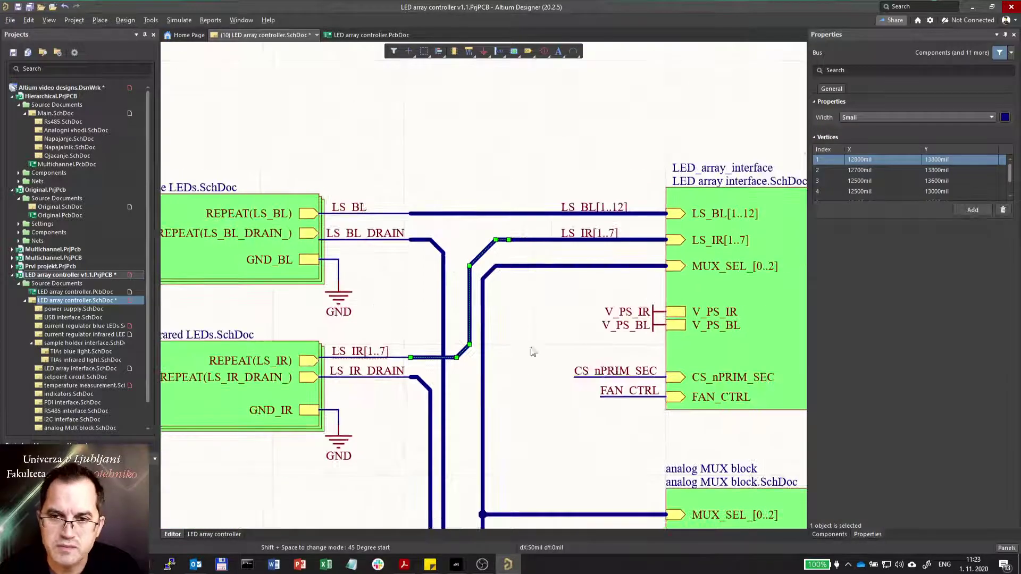
pyautogui.click(484, 310)
pyautogui.keyDown('ctrl'); pyautogui.scroll(-1, 461, 315); pyautogui.keyUp('ctrl')
pyautogui.moveTo(671, 335); pyautogui.dragTo(524, 326, button='right')
pyautogui.keyDown('ctrl'); pyautogui.scroll(2, 525, 304); pyautogui.keyUp('ctrl')
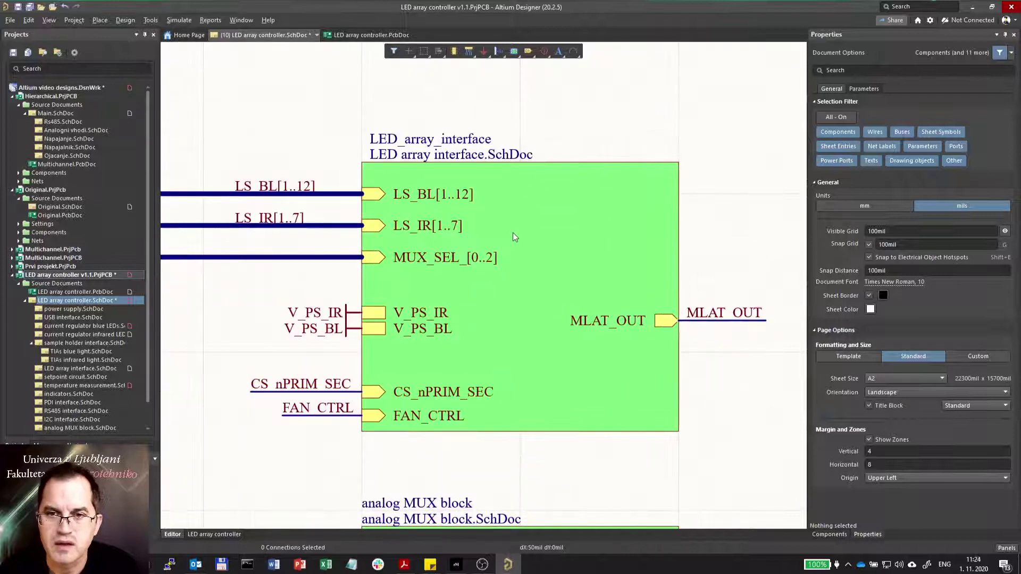
pyautogui.click(512, 231)
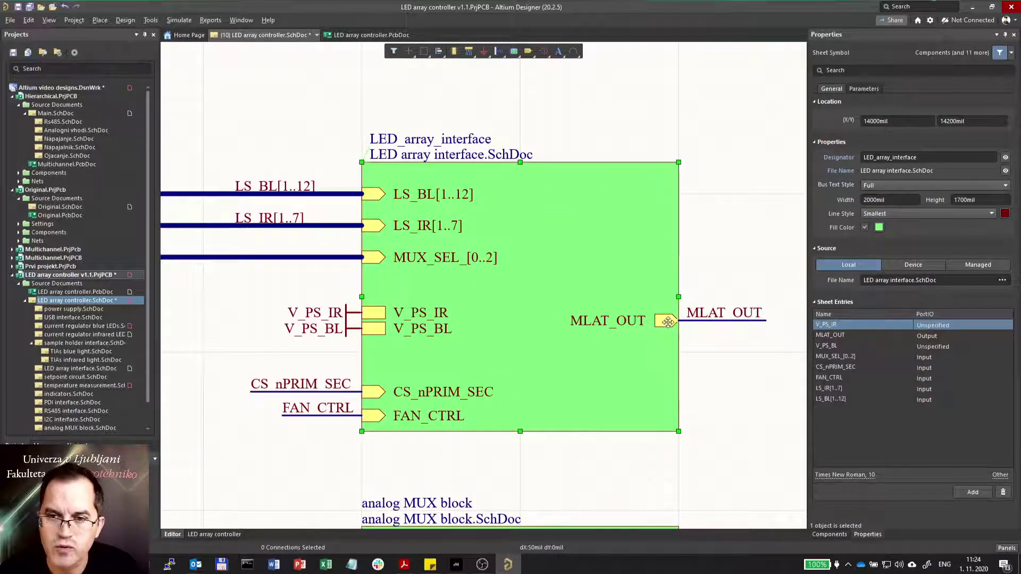
pyautogui.moveTo(667, 321)
pyautogui.mouseDown()
pyautogui.moveTo(666, 257)
pyautogui.moveTo(666, 354)
pyautogui.moveTo(666, 289)
pyautogui.moveTo(665, 328)
pyautogui.mouseUp()
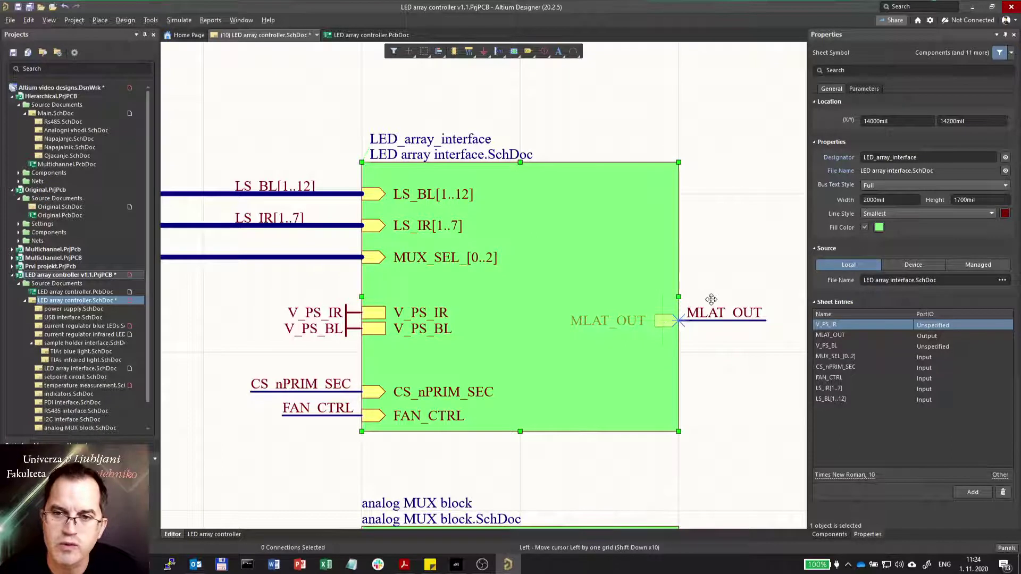
pyautogui.click(693, 346)
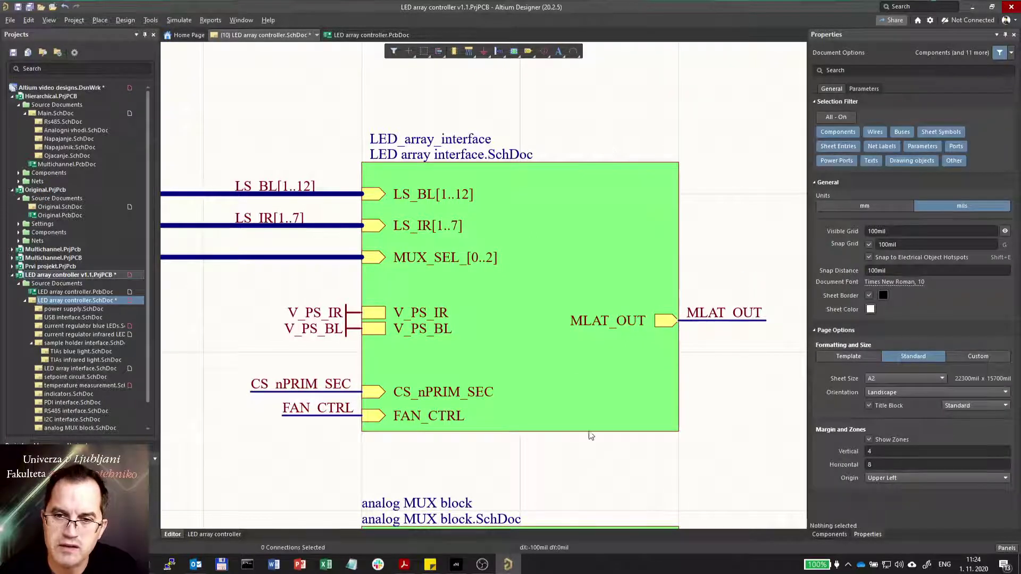
# Move the MLAT_OUT sheet entry up about 200 mil on LED_array_interface and realign its wire and net label with it
pyautogui.moveTo(556, 466); pyautogui.dragTo(789, 248)
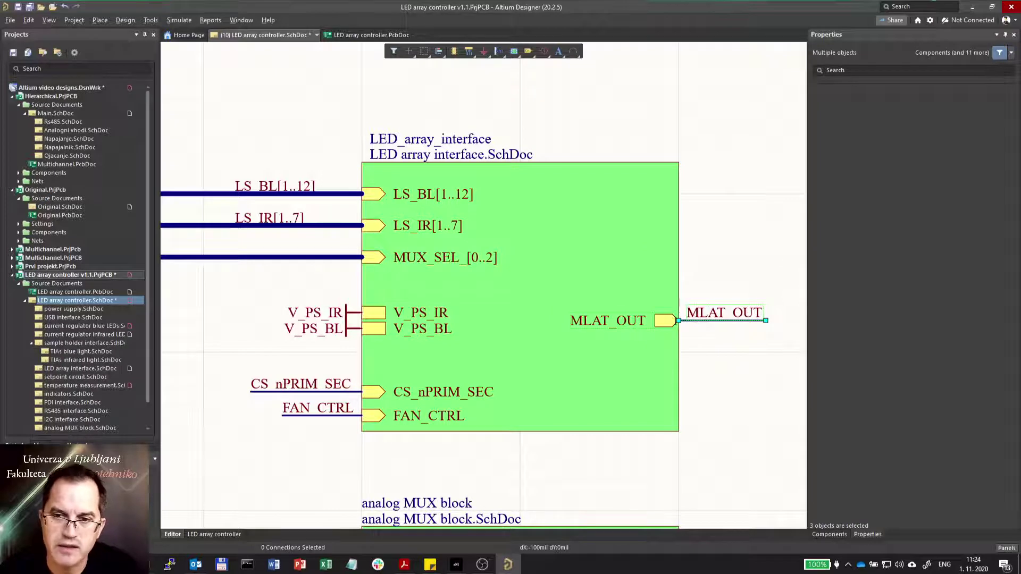
pyautogui.keyDown('ctrl'); pyautogui.scroll(2, 738, 343); pyautogui.keyUp('ctrl')
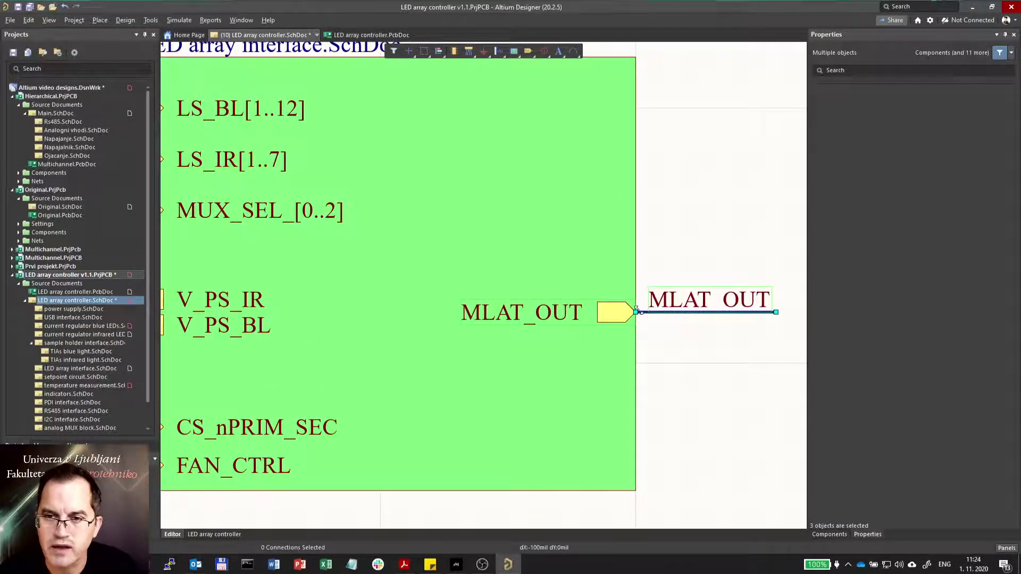
pyautogui.moveTo(664, 313); pyautogui.dragTo(612, 250)
pyautogui.click(729, 423)
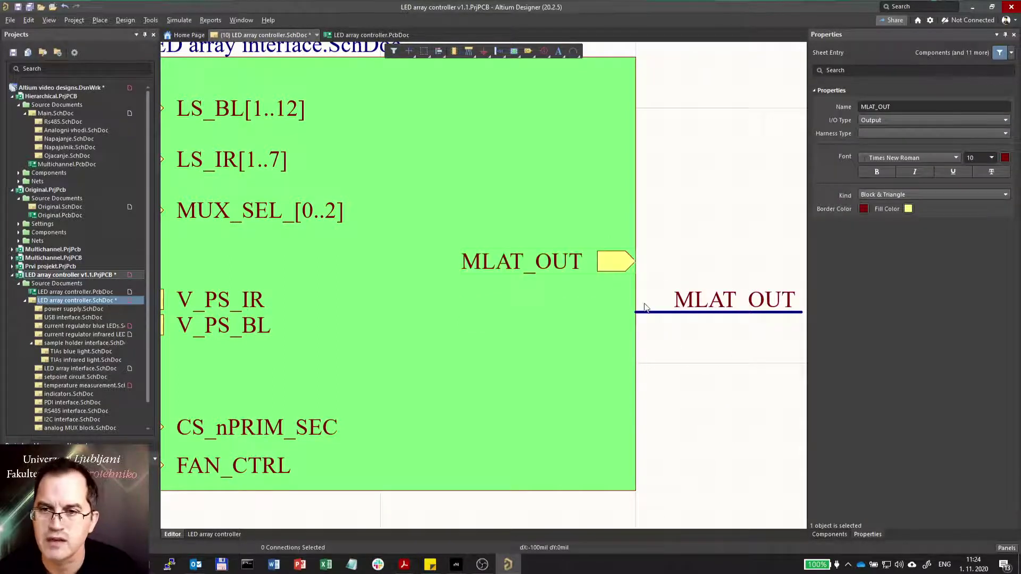
pyautogui.moveTo(655, 316); pyautogui.dragTo(654, 268)
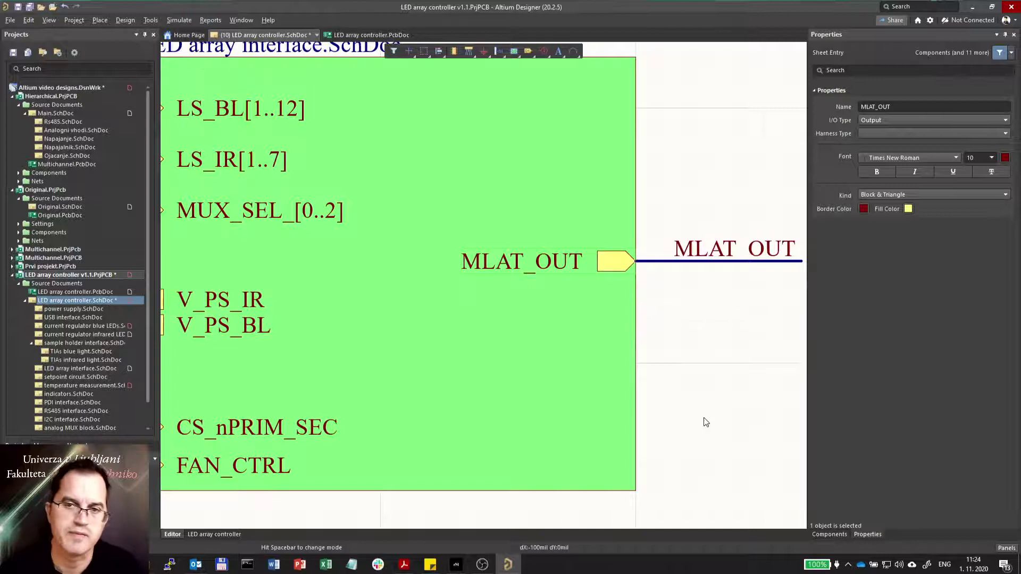
# Pick the MUX_SEL_[0..2] sheet entry rather than the overlapping bus and try to move it
pyautogui.keyDown('ctrl'); pyautogui.scroll(-2, 704, 418); pyautogui.keyUp('ctrl')
pyautogui.keyDown('ctrl'); pyautogui.scroll(4, 312, 290); pyautogui.keyUp('ctrl')
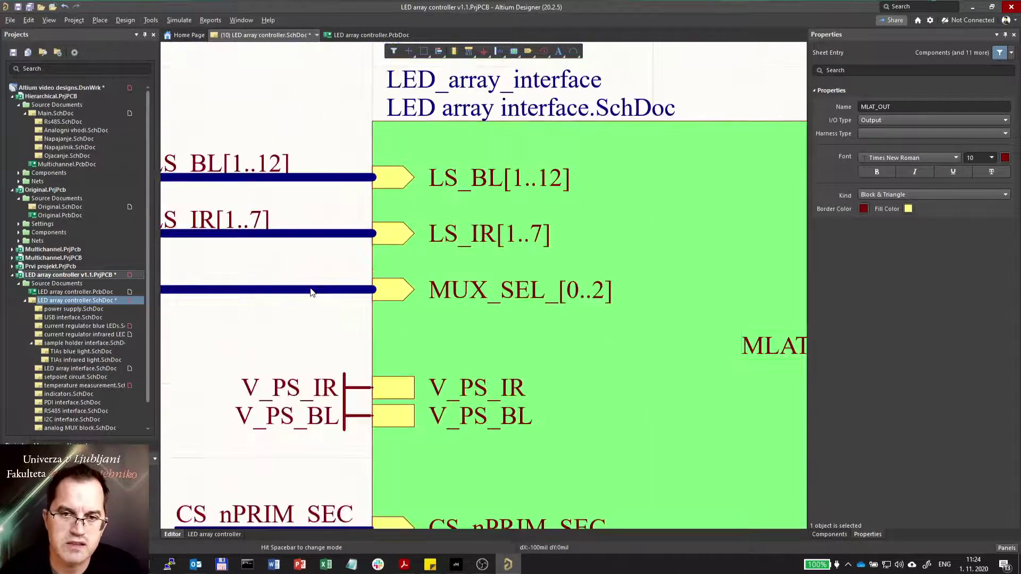
pyautogui.click(413, 295)
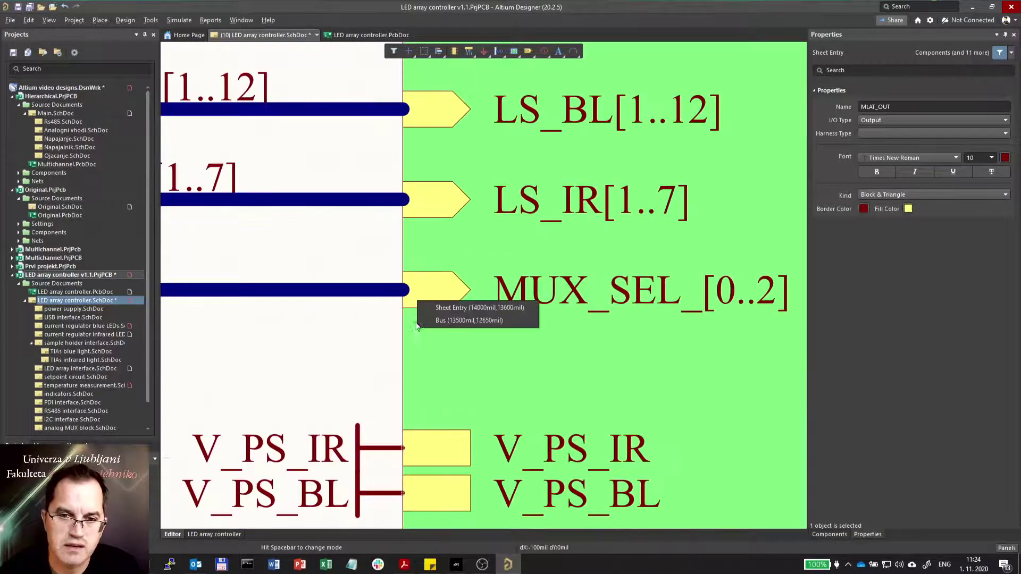
pyautogui.click(439, 309)
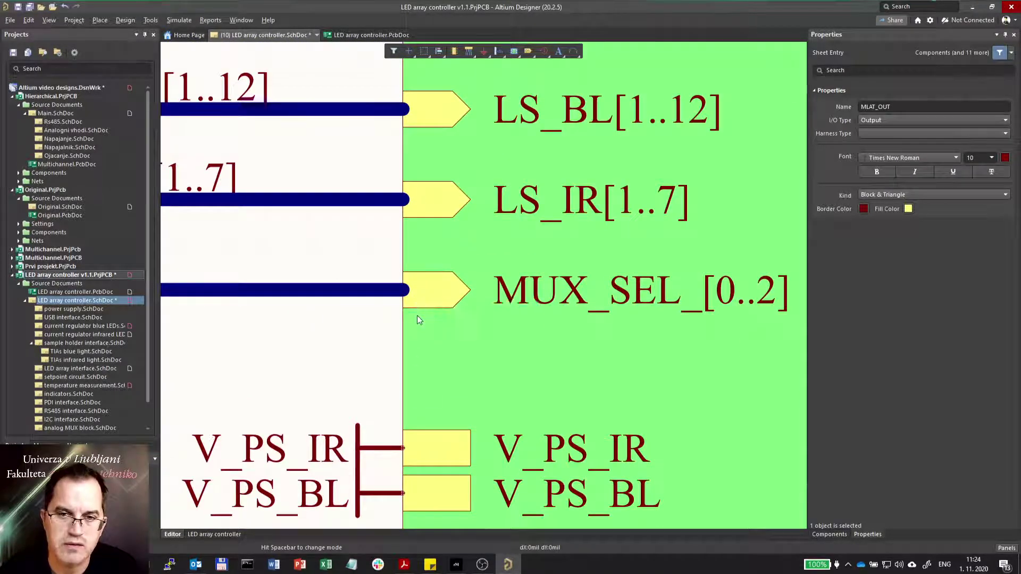
pyautogui.click(552, 409)
# Select the LED_array_interface sheet symbol, try its two side resize handles, and clear the selection
pyautogui.keyDown('ctrl'); pyautogui.scroll(-2, 333, 359); pyautogui.keyUp('ctrl')
pyautogui.click(382, 367)
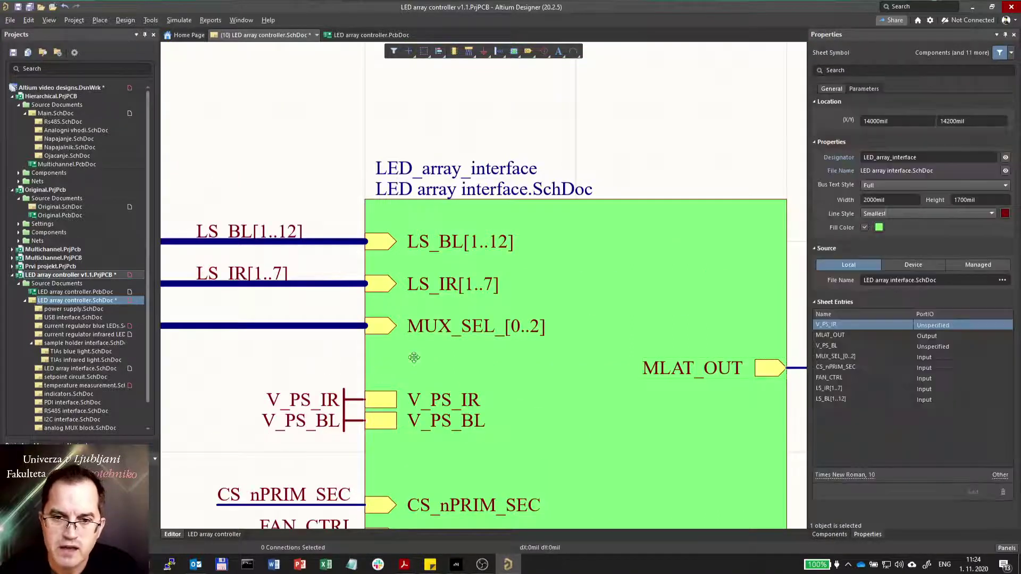
pyautogui.keyDown('ctrl'); pyautogui.scroll(-3, 339, 322); pyautogui.keyUp('ctrl')
pyautogui.keyDown('ctrl'); pyautogui.scroll(2, 340, 322); pyautogui.keyUp('ctrl')
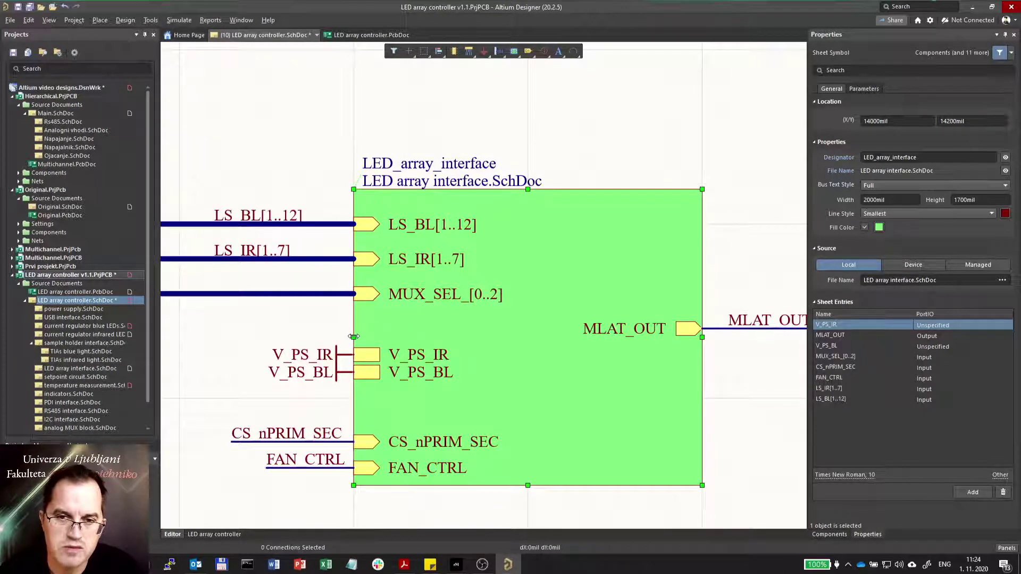
pyautogui.moveTo(353, 337)
pyautogui.mouseDown()
pyautogui.moveTo(440, 335)
pyautogui.moveTo(353, 336)
pyautogui.mouseUp()
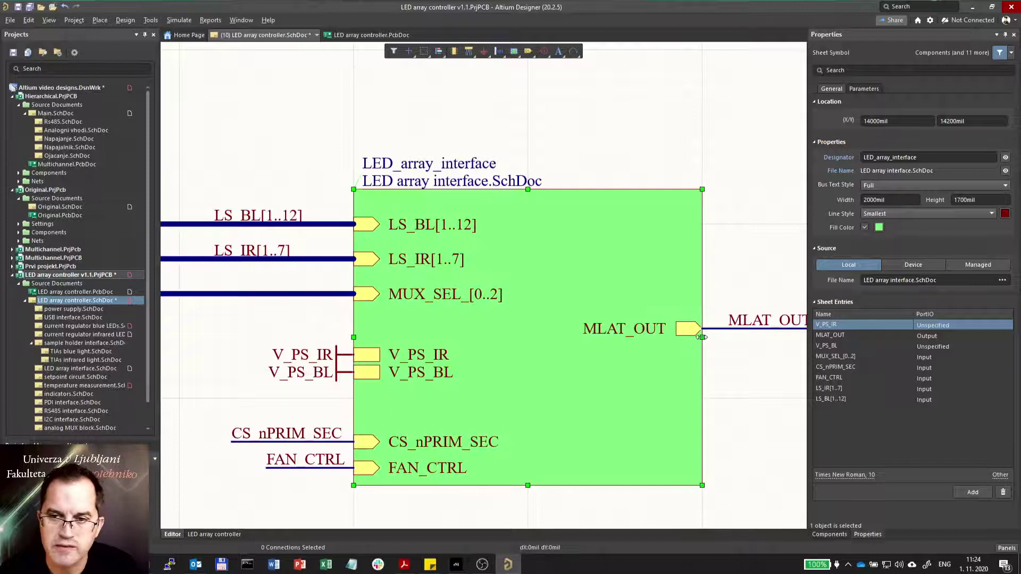
pyautogui.moveTo(702, 337)
pyautogui.mouseDown()
pyautogui.moveTo(761, 340)
pyautogui.moveTo(702, 337)
pyautogui.mouseUp()
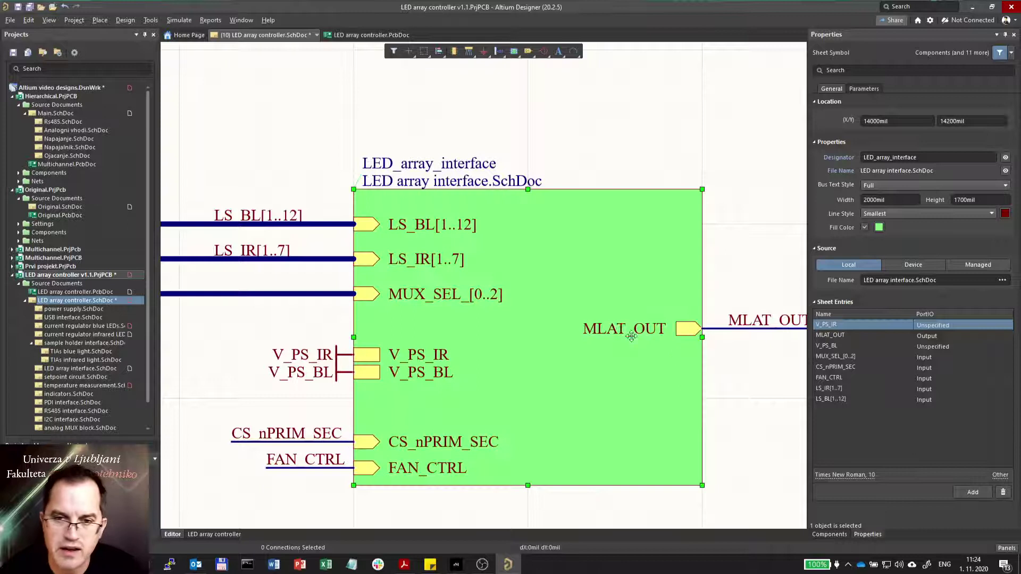
pyautogui.click(693, 172)
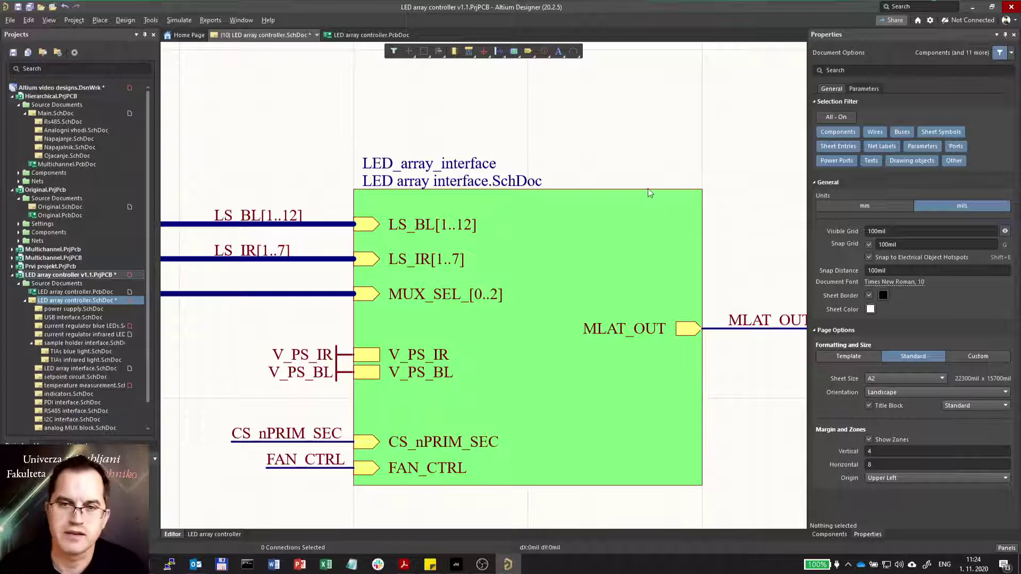
# Try moving the analog MUX block sheet symbol with its AMUX_OUT wire and label up about 100 mil, and undo the move
pyautogui.keyDown('ctrl'); pyautogui.scroll(-3, 563, 187); pyautogui.keyUp('ctrl')
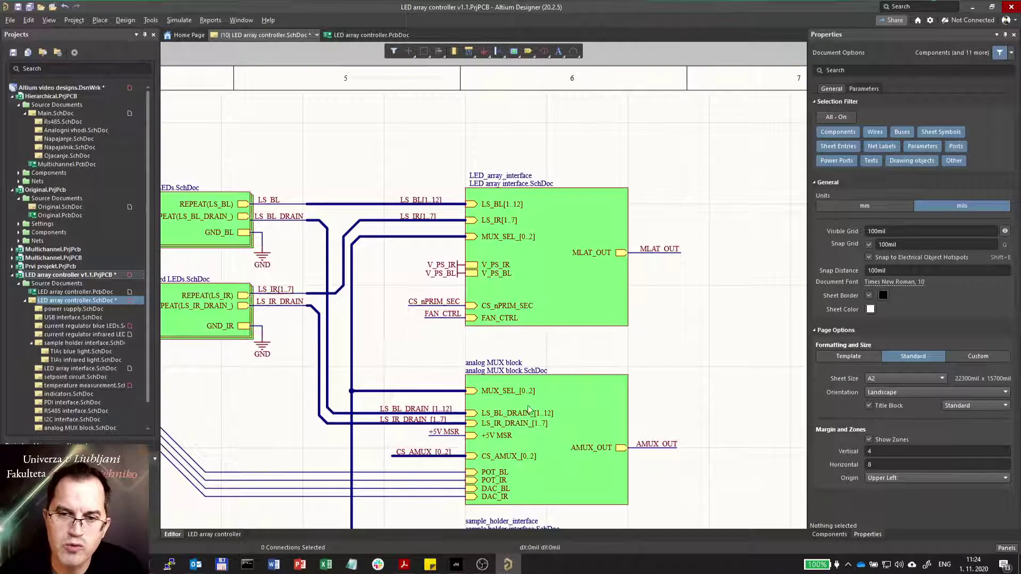
pyautogui.scroll(-2, 470, 387)
pyautogui.moveTo(405, 302); pyautogui.dragTo(706, 466)
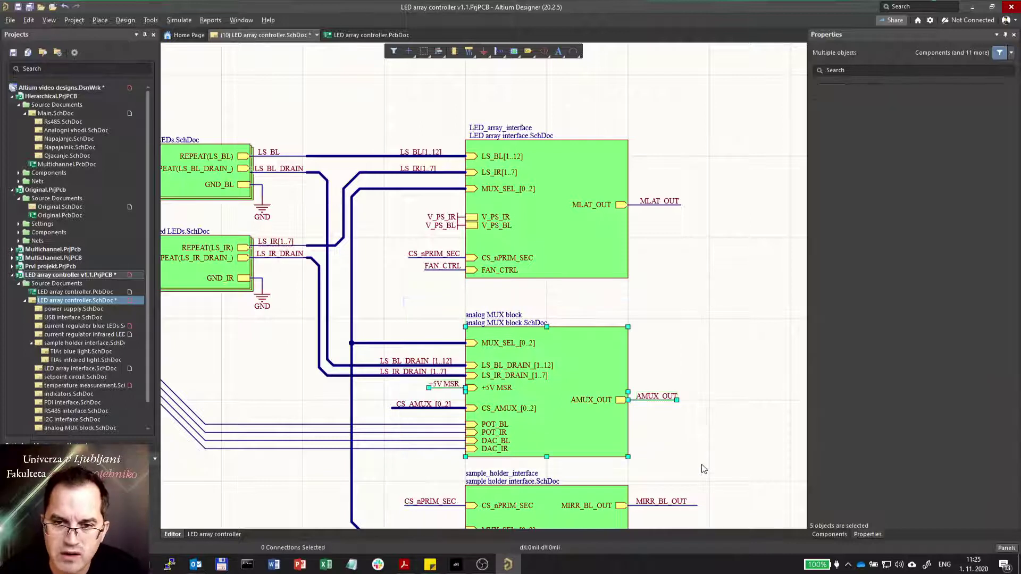
pyautogui.click(456, 304)
pyautogui.moveTo(456, 301); pyautogui.dragTo(696, 463)
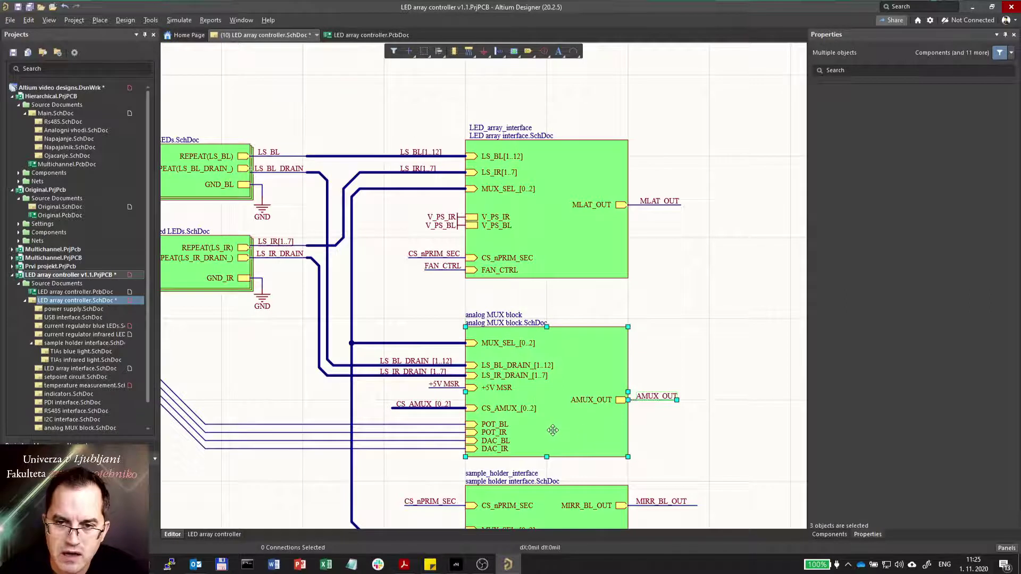
pyautogui.moveTo(552, 430); pyautogui.dragTo(467, 432)
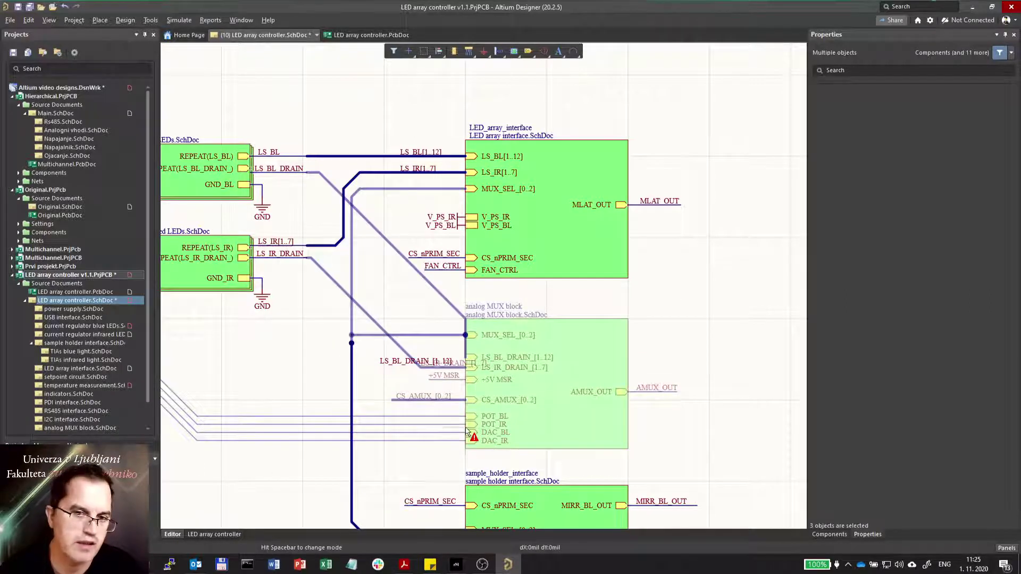
pyautogui.press('End')
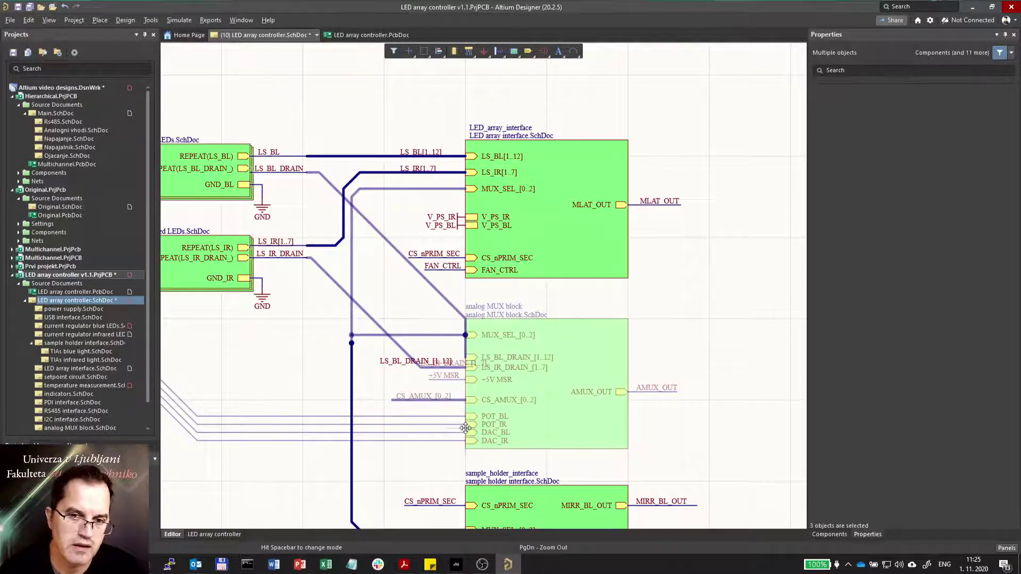
pyautogui.click(564, 419)
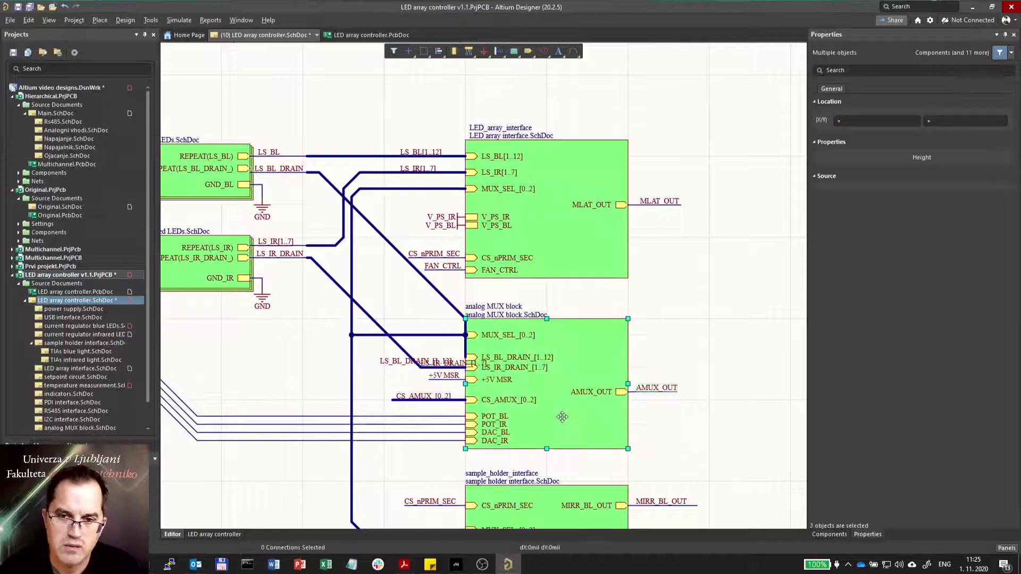
pyautogui.hotkey('ctrl', 'z')
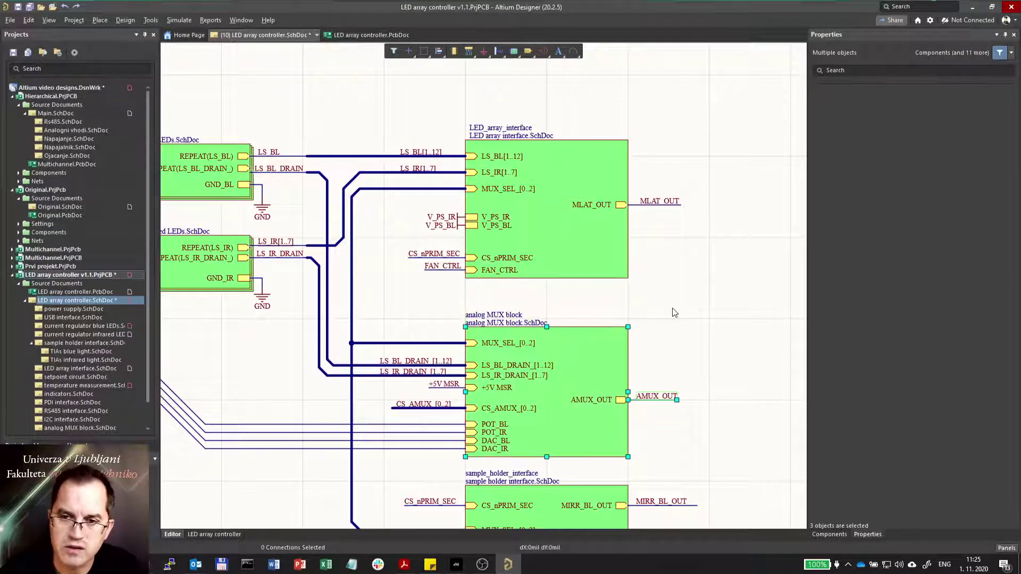
# Select the analog MUX block together with all wires and buses touching it, try to move the group, and clear the selection
pyautogui.moveTo(673, 308); pyautogui.dragTo(614, 368)
pyautogui.moveTo(482, 432); pyautogui.dragTo(403, 464)
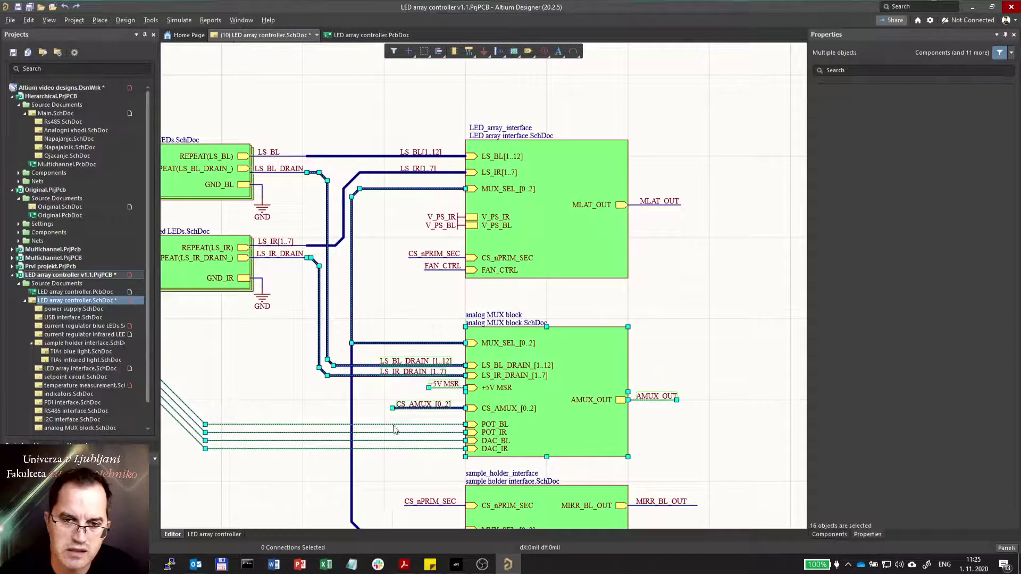
pyautogui.moveTo(549, 398); pyautogui.dragTo(628, 402)
pyautogui.click(437, 304)
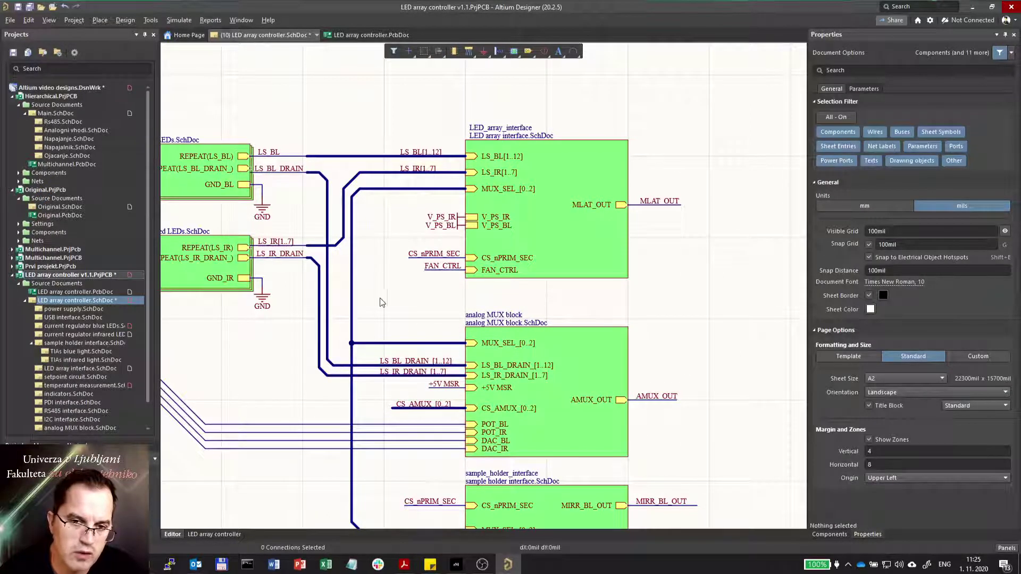
# Select the analog MUX block with its labels, add the LS_IR_DRAIN, LS_BL_DRAIN and MUX_SEL bus segments to the selection, and try moving everything
pyautogui.moveTo(378, 298); pyautogui.dragTo(723, 467)
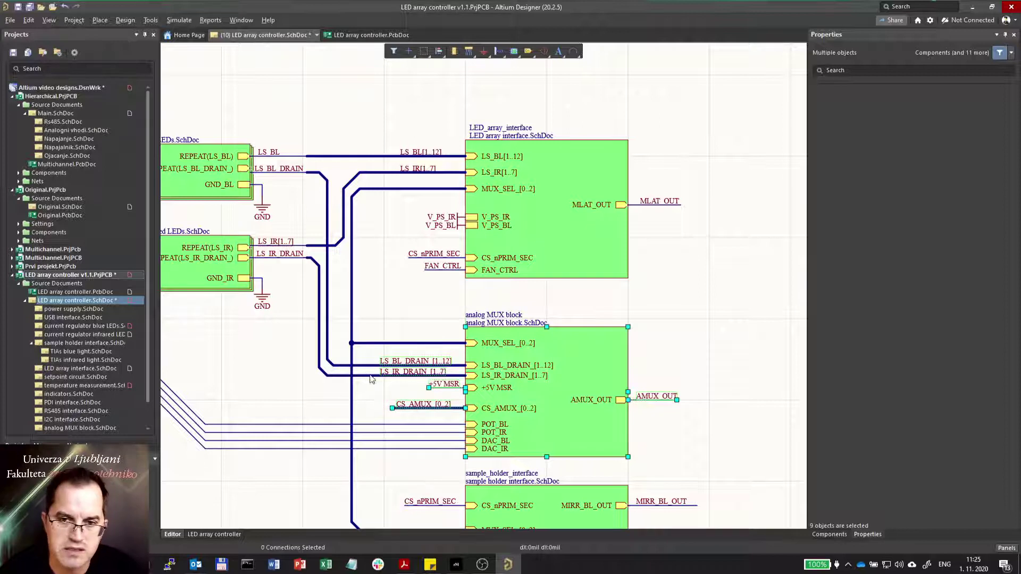
pyautogui.moveTo(534, 411); pyautogui.dragTo(492, 394)
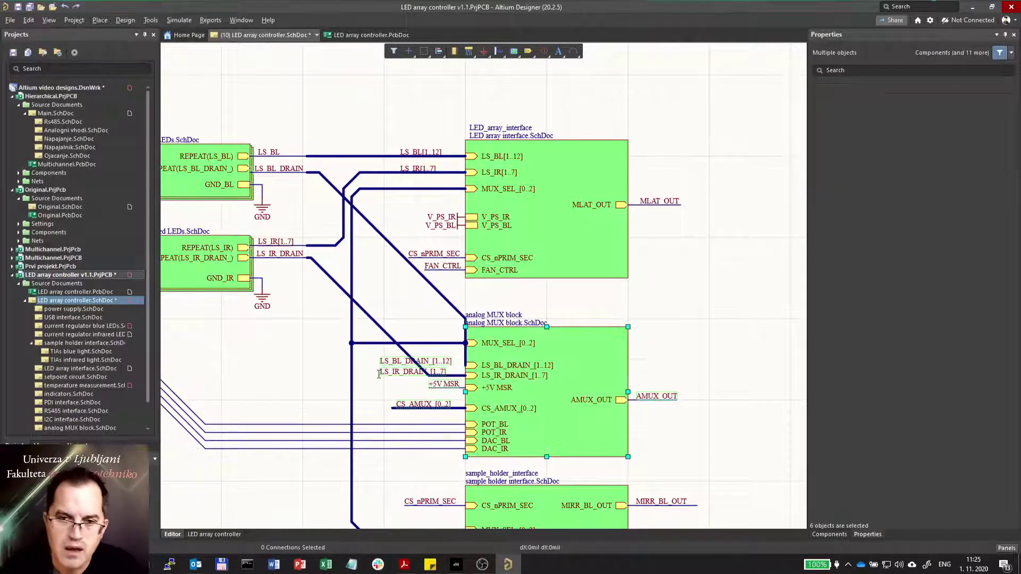
pyautogui.keyDown('ctrl'); pyautogui.scroll(5, 377, 377); pyautogui.keyUp('ctrl')
pyautogui.keyDown('shift'); pyautogui.click(346, 374); pyautogui.keyUp('shift')
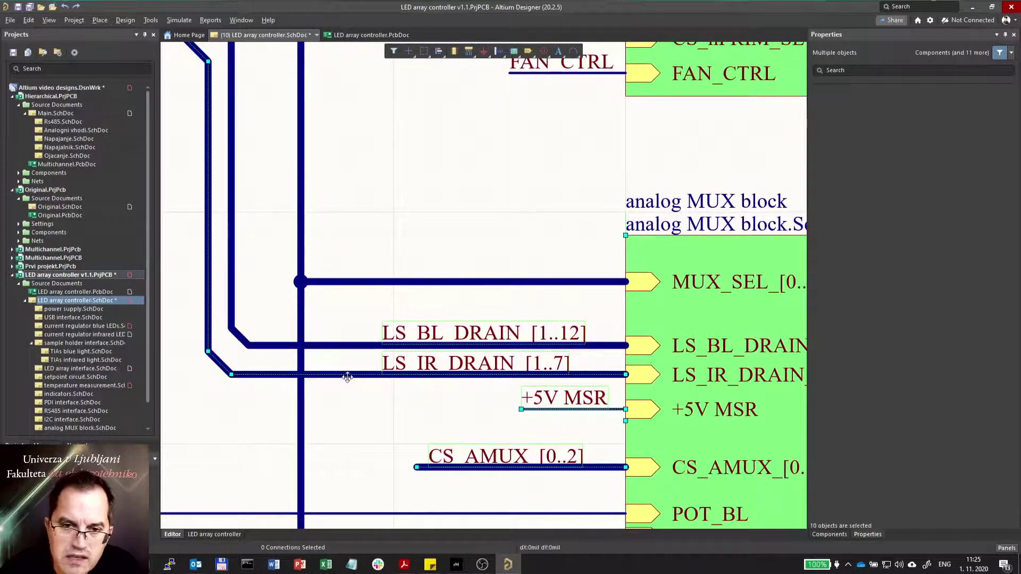
pyautogui.keyDown('shift'); pyautogui.click(354, 346); pyautogui.keyUp('shift')
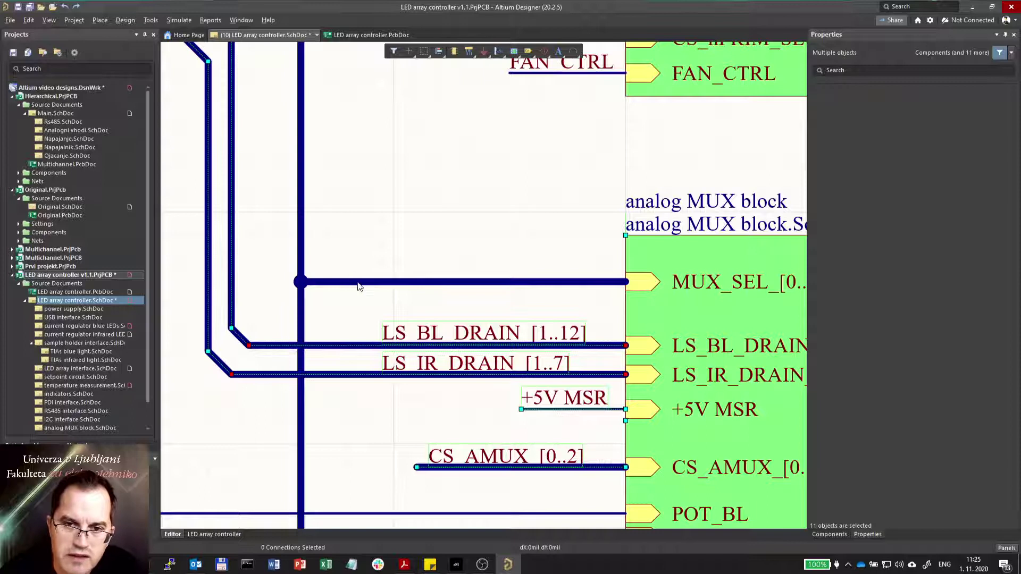
pyautogui.keyDown('shift'); pyautogui.click(359, 283); pyautogui.keyUp('shift')
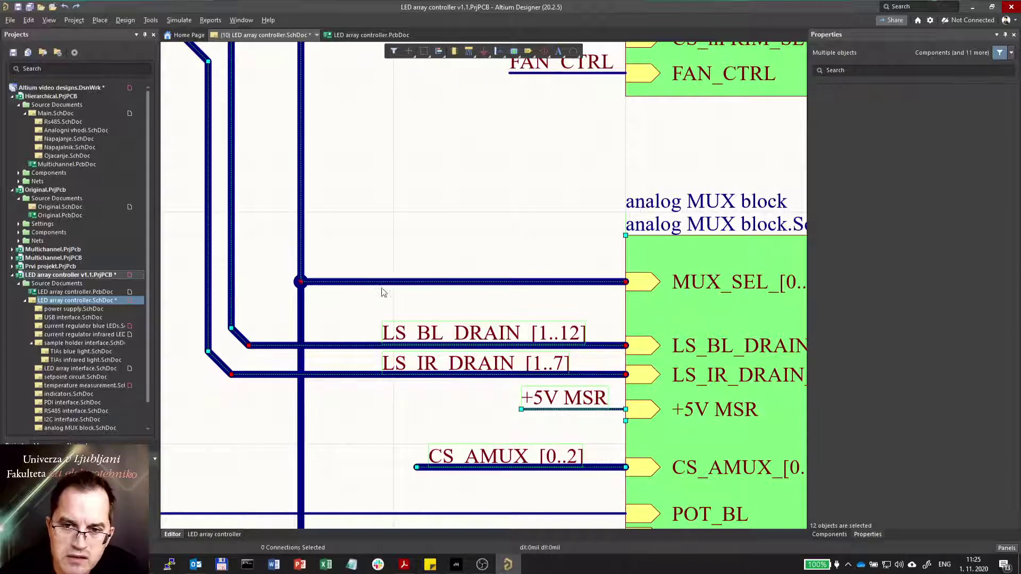
pyautogui.keyDown('ctrl'); pyautogui.scroll(-2, 345, 431); pyautogui.keyUp('ctrl')
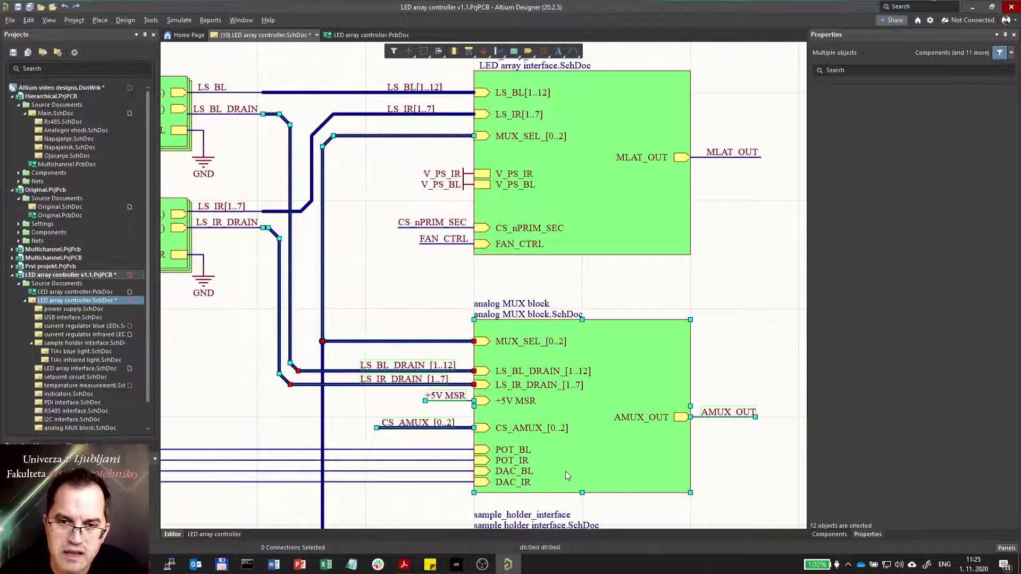
pyautogui.moveTo(475, 464)
pyautogui.mouseDown()
pyautogui.moveTo(475, 451)
pyautogui.moveTo(476, 473)
pyautogui.mouseUp()
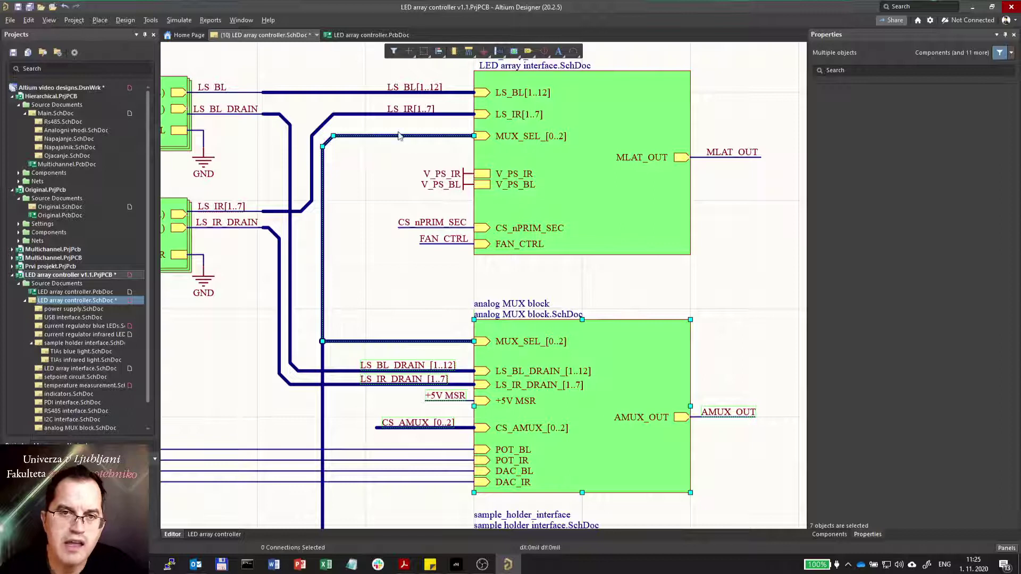
# Pick the LS_BL_DRAIN wire rather than its overlapping net label and try to move it at the blue LED current regulator
pyautogui.keyDown('ctrl'); pyautogui.scroll(3, 265, 130); pyautogui.keyUp('ctrl')
pyautogui.moveTo(252, 182); pyautogui.dragTo(505, 464, button='right')
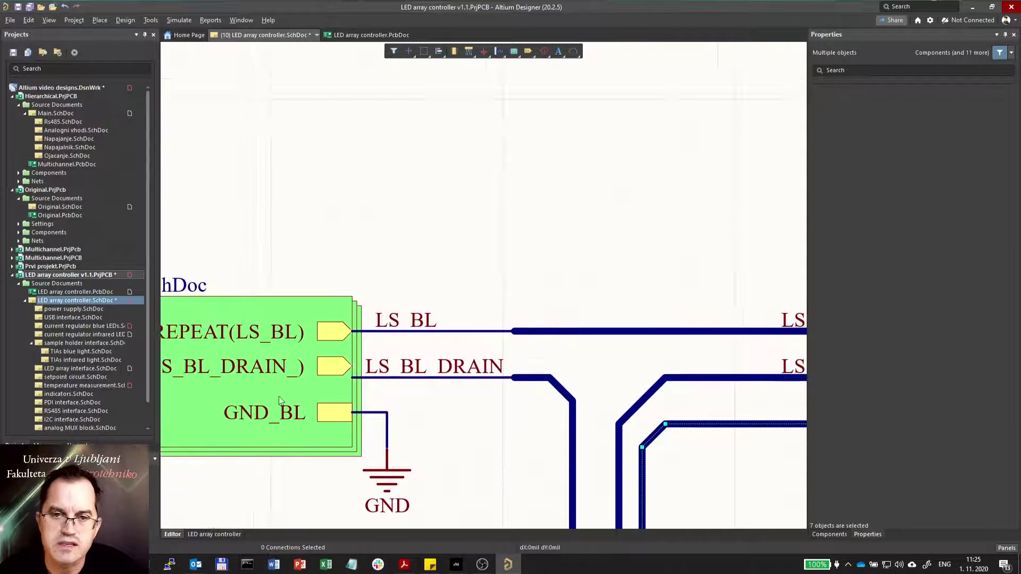
pyautogui.keyDown('ctrl'); pyautogui.scroll(2, 298, 380); pyautogui.keyUp('ctrl')
pyautogui.keyDown('ctrl'); pyautogui.scroll(2, 372, 380); pyautogui.keyUp('ctrl')
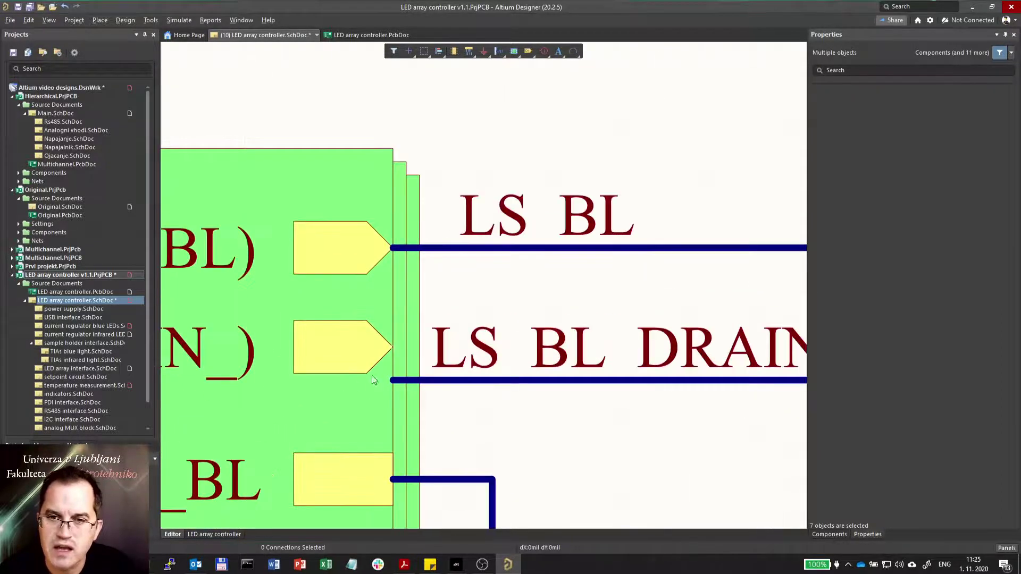
pyautogui.click(477, 367)
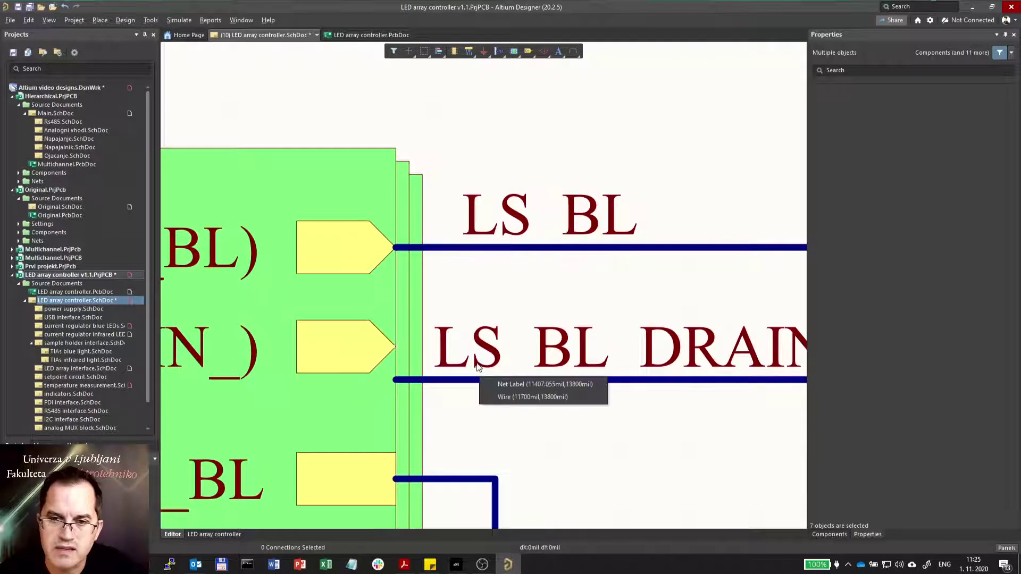
pyautogui.click(505, 397)
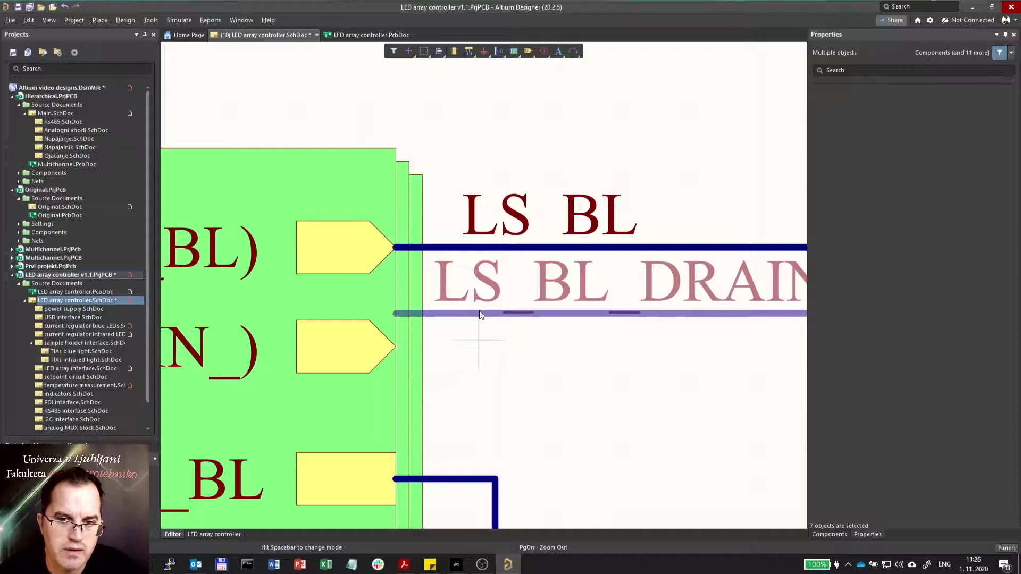
pyautogui.click(479, 363)
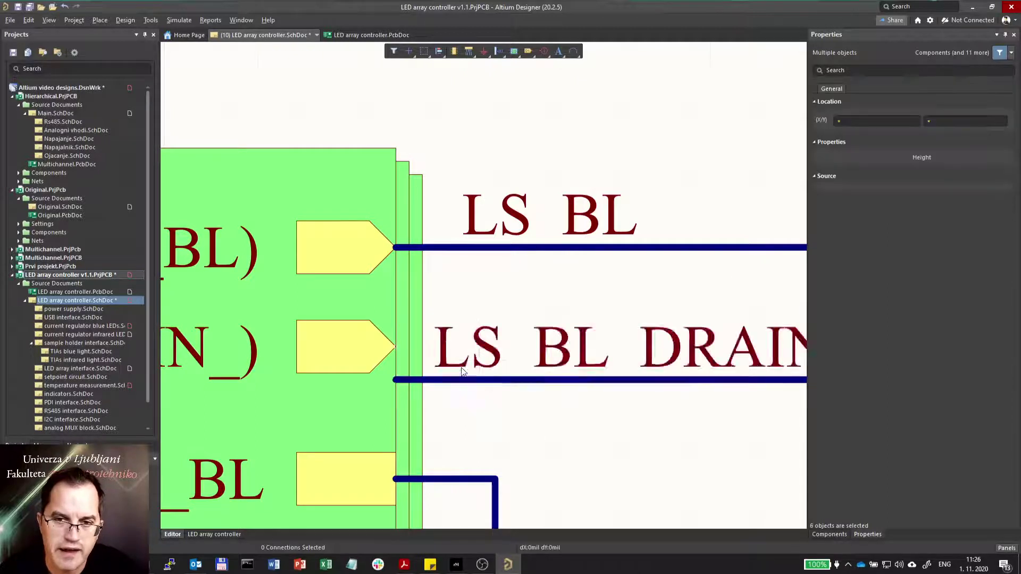
# Move the REPEAT(LS_BL_DRAIN_) sheet entry on the blue LED current regulator down to line up with its wire
pyautogui.keyDown('ctrl'); pyautogui.scroll(-2, 459, 369); pyautogui.keyUp('ctrl')
pyautogui.moveTo(378, 360); pyautogui.dragTo(381, 390)
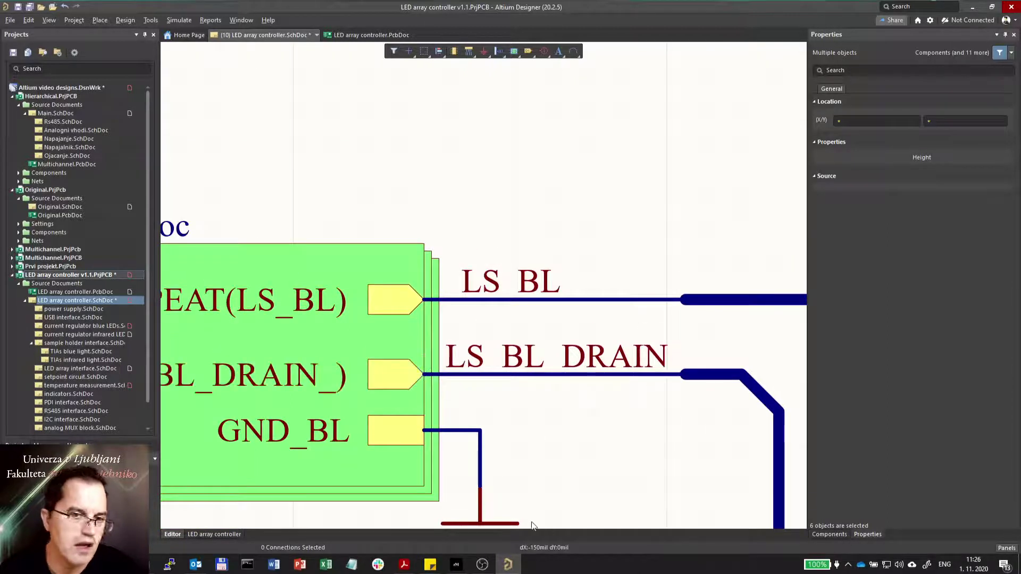
pyautogui.moveTo(404, 382); pyautogui.dragTo(404, 355)
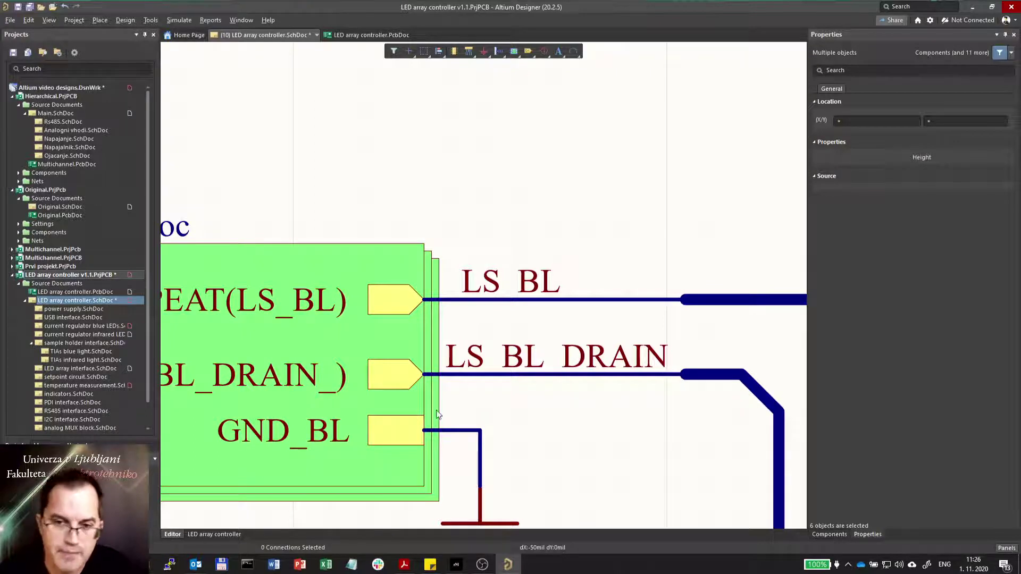
# Select the wire leaving the POT_BL entry of the setpoint_circuit sheet symbol
pyautogui.keyDown('ctrl'); pyautogui.scroll(-3, 529, 398); pyautogui.keyUp('ctrl')
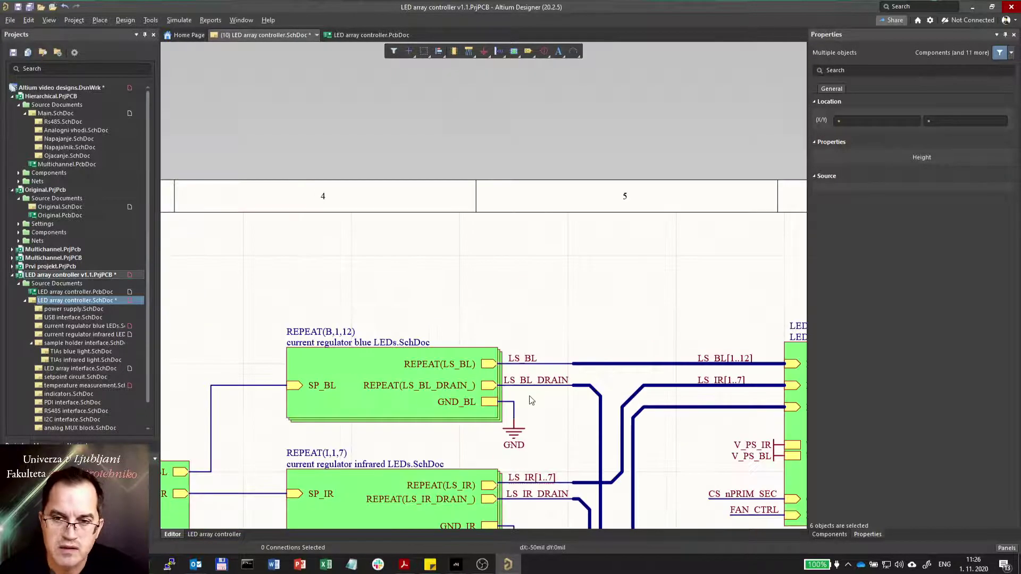
pyautogui.keyDown('ctrl'); pyautogui.scroll(-4, 547, 426); pyautogui.keyUp('ctrl')
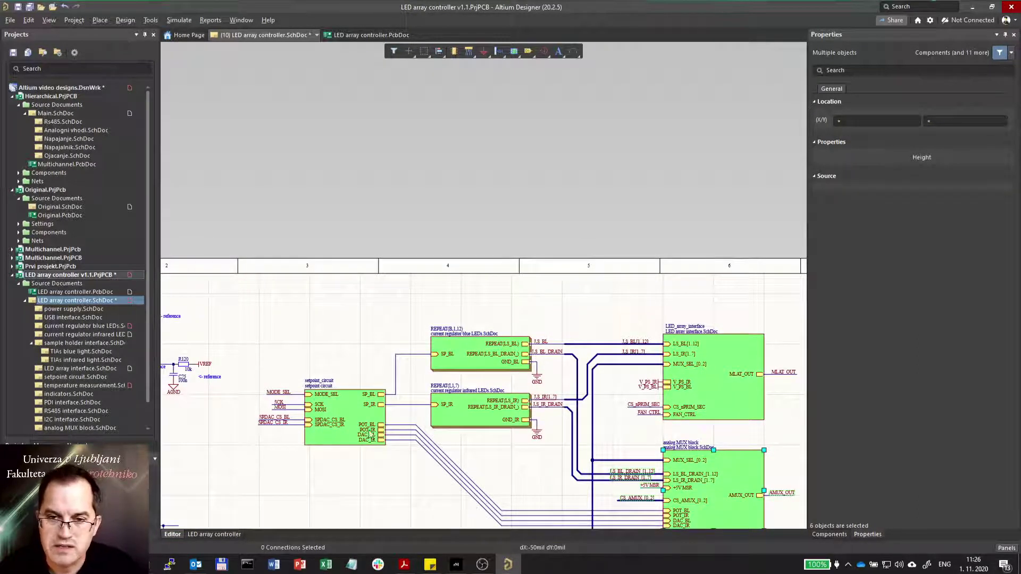
pyautogui.keyDown('ctrl'); pyautogui.scroll(4, 403, 432); pyautogui.keyUp('ctrl')
pyautogui.click(400, 419)
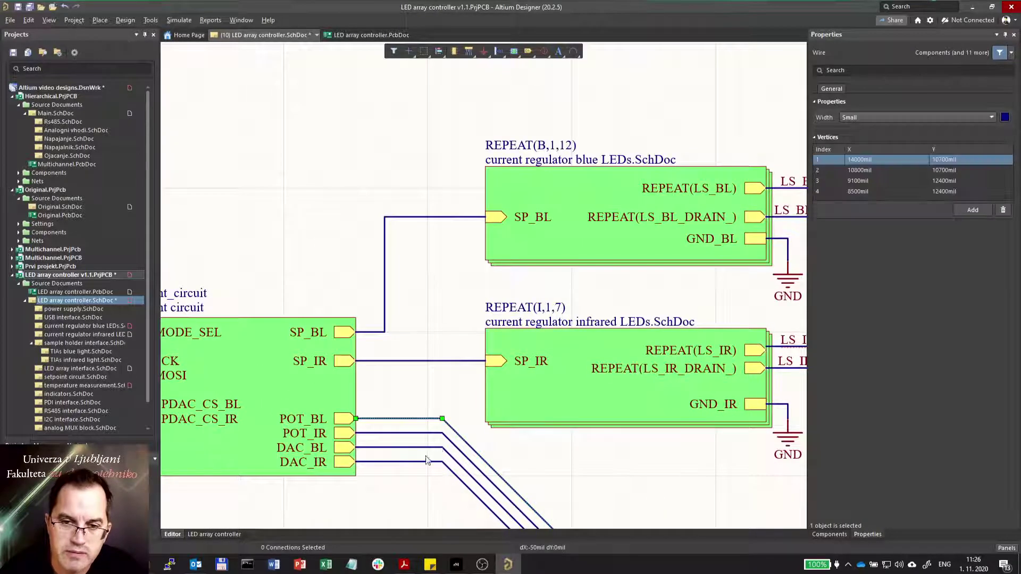
# Try moving the setpoint_circuit sheet symbol and its connected input wires upward, undo the move, and clear the selection
pyautogui.keyDown('ctrl'); pyautogui.scroll(-3, 585, 410); pyautogui.keyUp('ctrl')
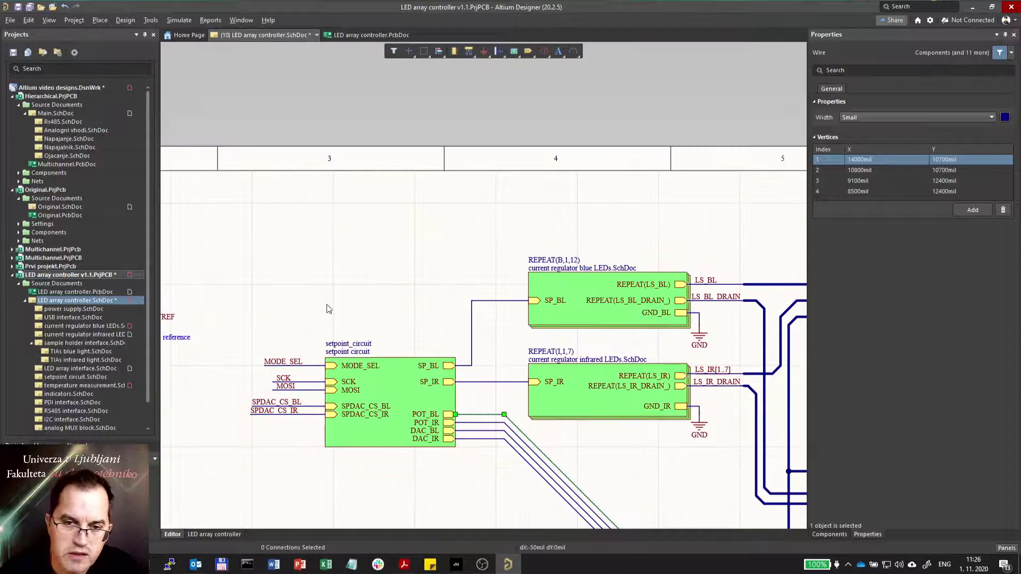
pyautogui.moveTo(237, 309); pyautogui.dragTo(464, 500)
pyautogui.moveTo(380, 414); pyautogui.dragTo(331, 410)
pyautogui.moveTo(407, 421); pyautogui.dragTo(456, 319)
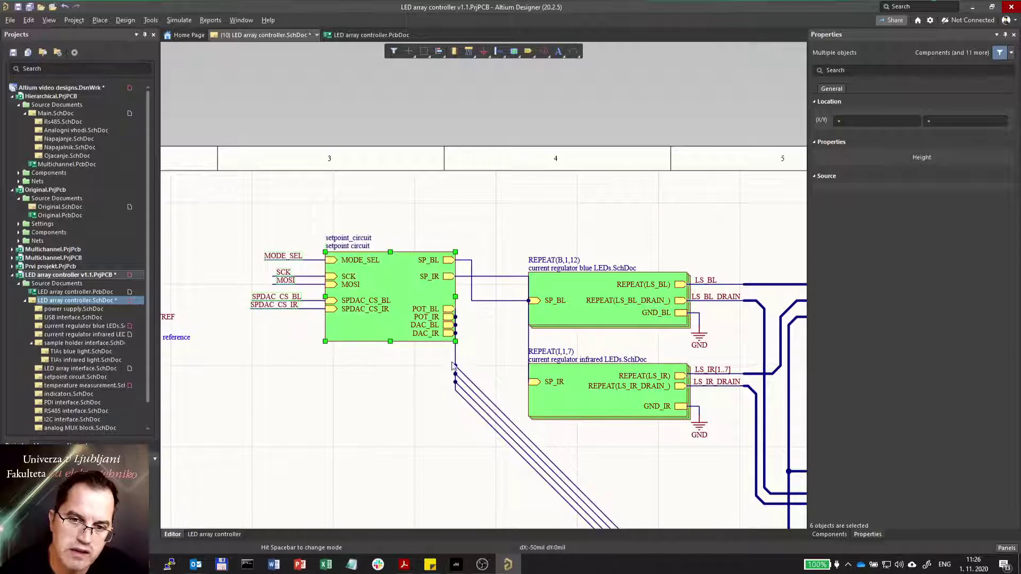
pyautogui.hotkey('ctrl', 'z')
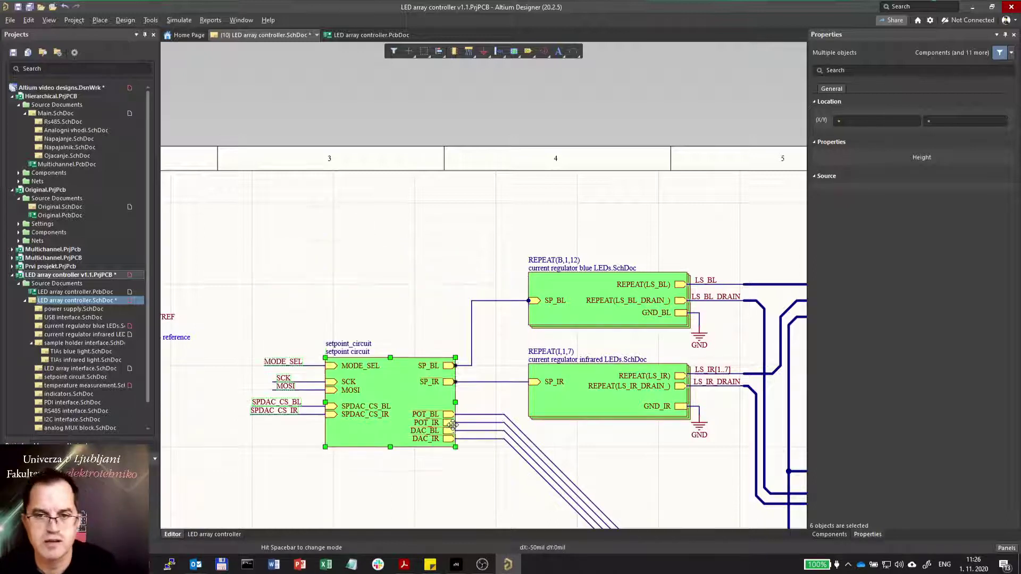
pyautogui.click(462, 487)
pyautogui.scroll(-2, 462, 487)
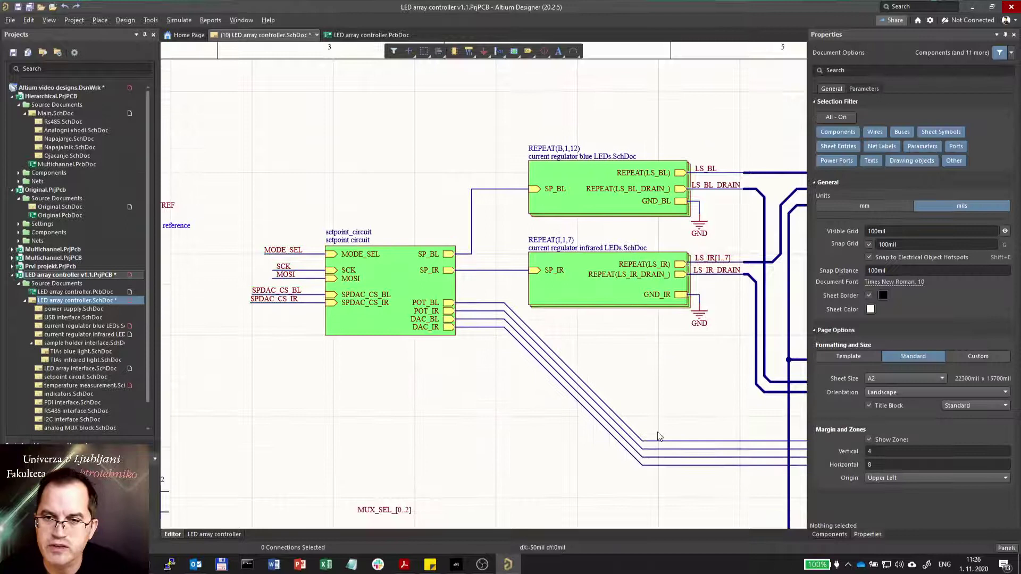
# Try moving the four POT and DAC wires between setpoint_circuit and the analog MUX block together, then undo the move and clear the selection
pyautogui.keyDown('ctrl'); pyautogui.scroll(2, 659, 444); pyautogui.keyUp('ctrl')
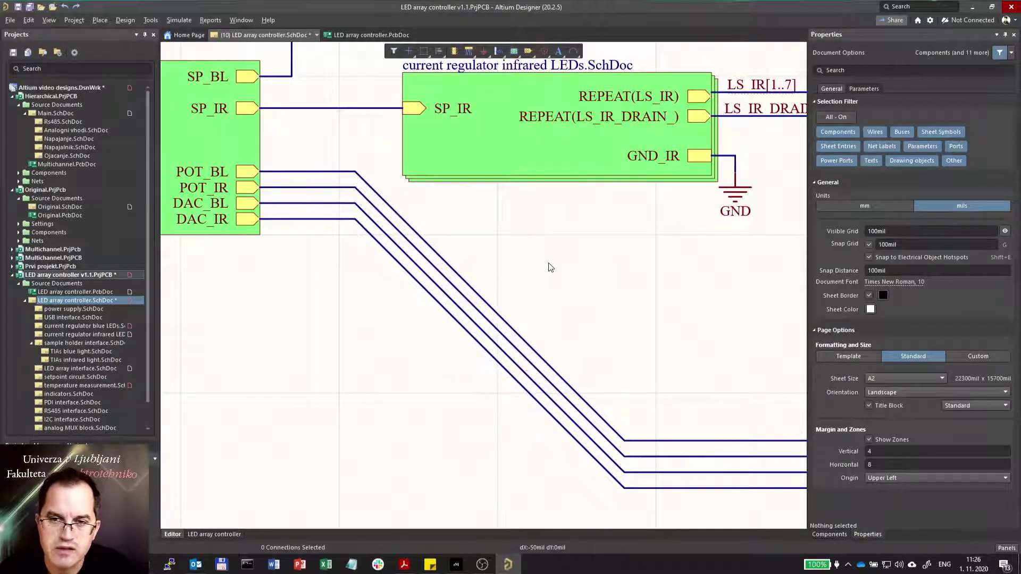
pyautogui.moveTo(548, 263); pyautogui.dragTo(379, 489)
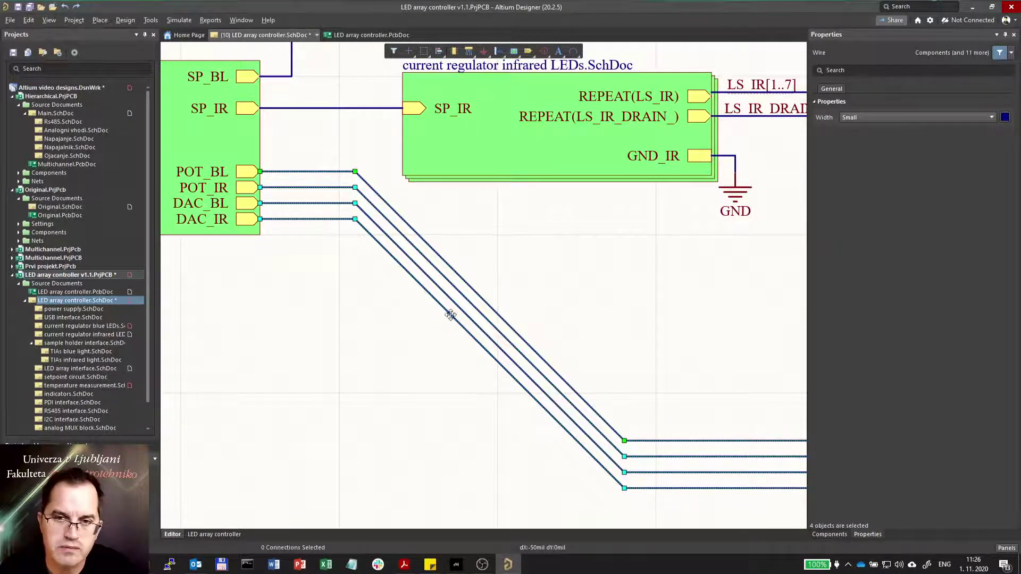
pyautogui.moveTo(493, 312); pyautogui.dragTo(449, 218)
pyautogui.click(340, 270)
pyautogui.keyDown('ctrl'); pyautogui.scroll(-3, 330, 307); pyautogui.keyUp('ctrl')
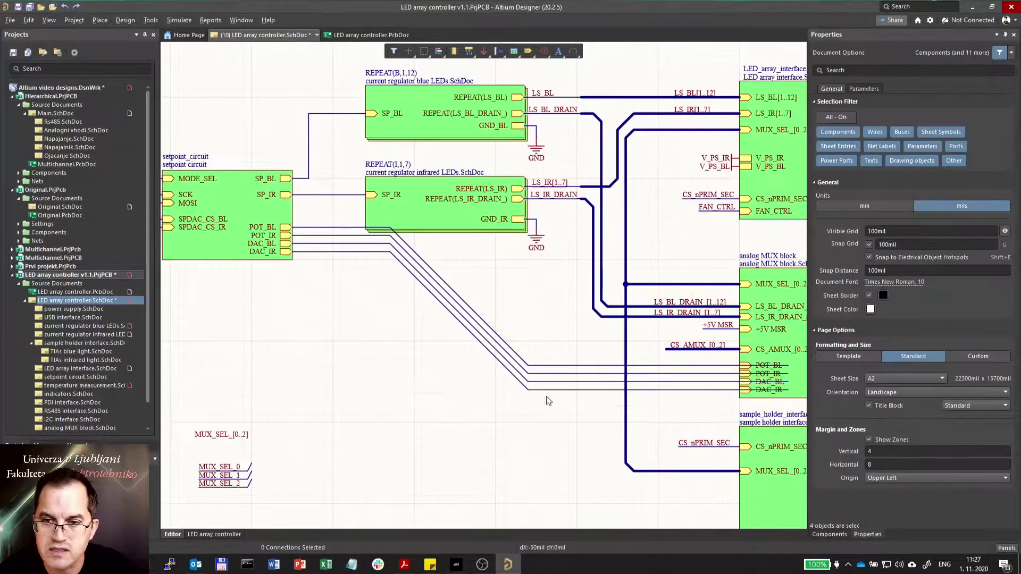
pyautogui.keyDown('ctrl'); pyautogui.scroll(3, 785, 394); pyautogui.keyUp('ctrl')
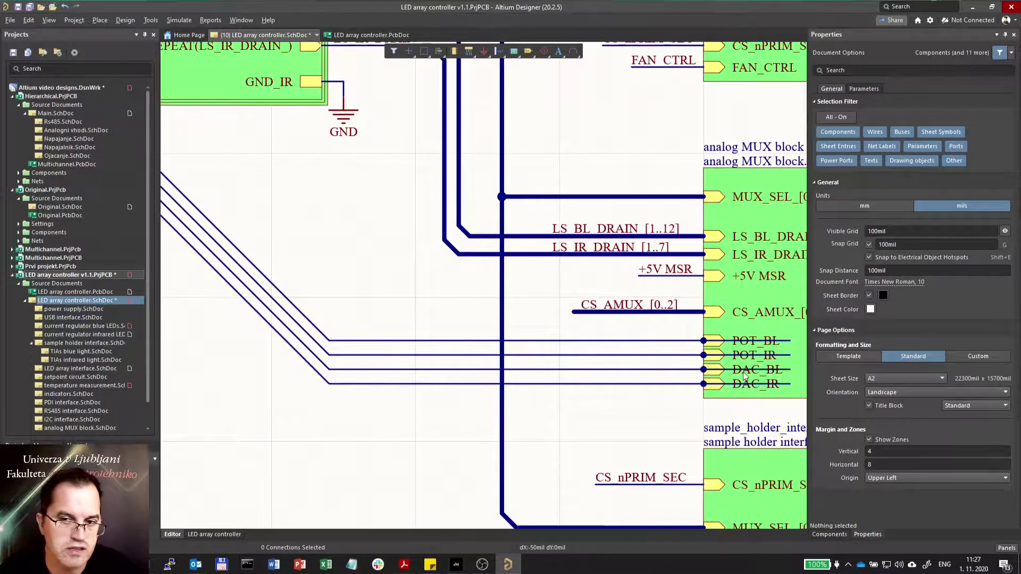
pyautogui.keyDown('ctrl'); pyautogui.scroll(-2, 744, 375); pyautogui.keyUp('ctrl')
pyautogui.hotkey('ctrl', 'z')
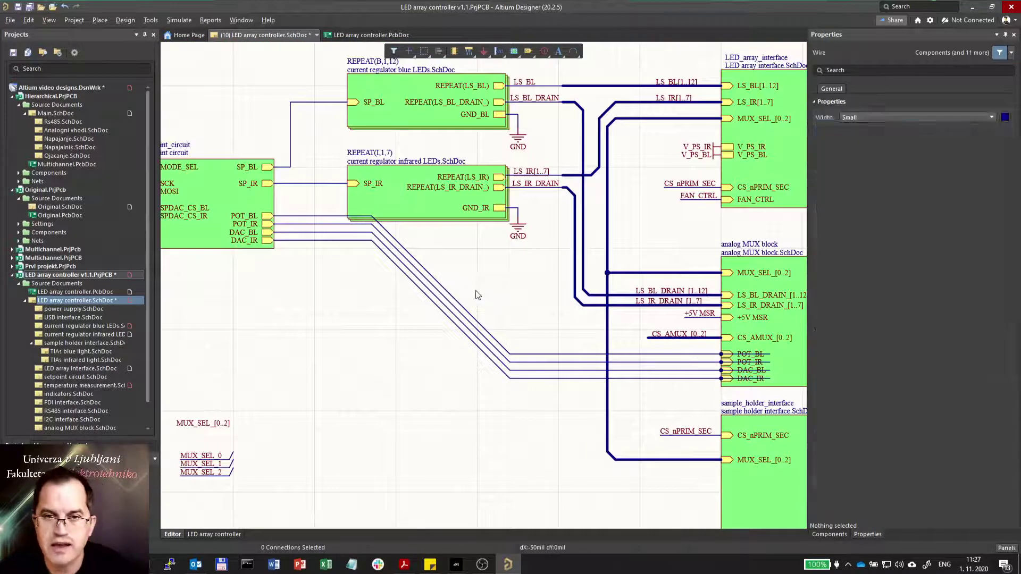
pyautogui.click(359, 297)
# Select the DAC_IR wire, try shifting only its diagonal segment, and clear the selection
pyautogui.keyDown('ctrl'); pyautogui.scroll(2, 374, 297); pyautogui.keyUp('ctrl')
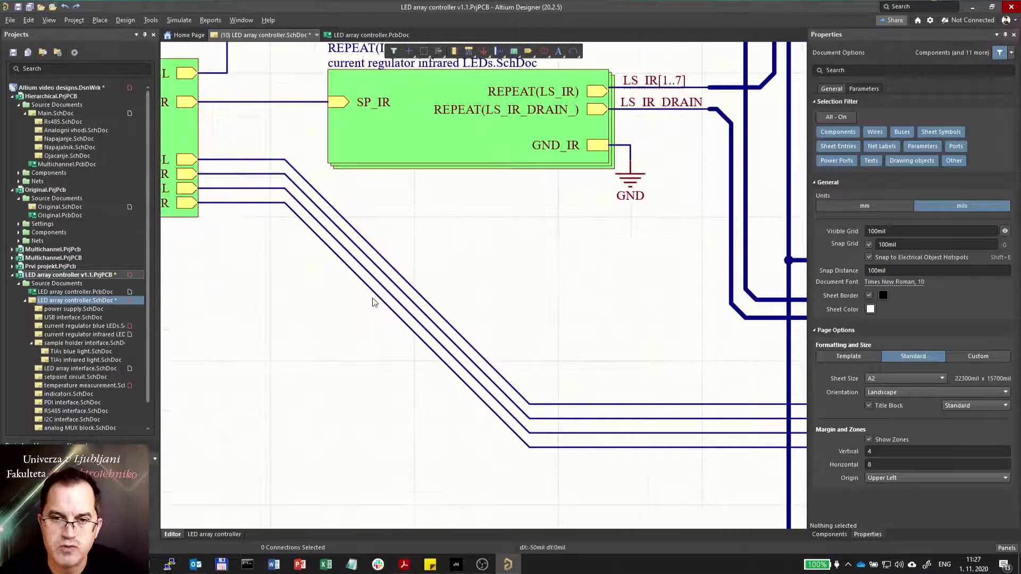
pyautogui.click(251, 204)
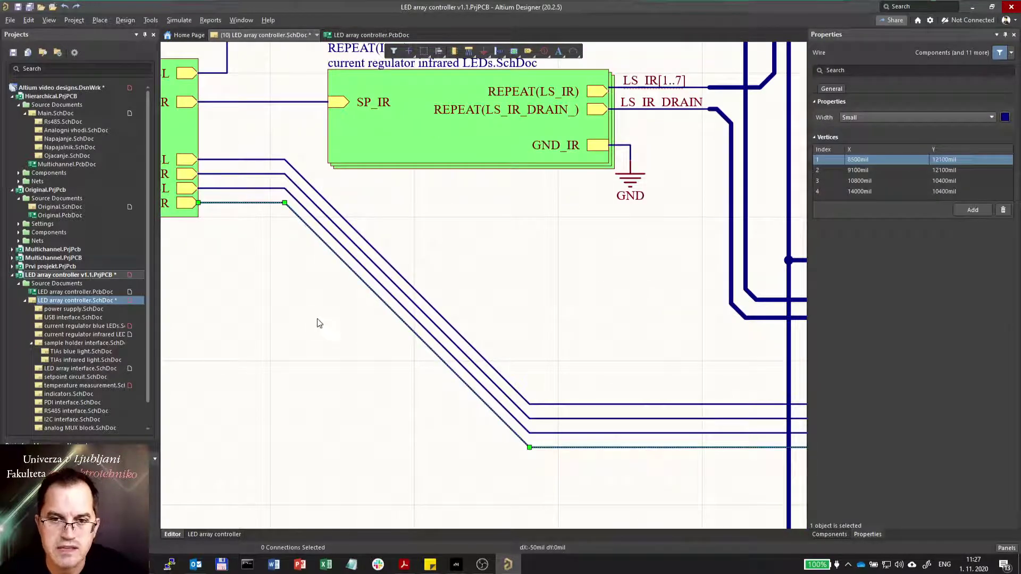
pyautogui.moveTo(367, 292)
pyautogui.mouseDown()
pyautogui.moveTo(299, 303)
pyautogui.moveTo(287, 290)
pyautogui.moveTo(405, 285)
pyautogui.moveTo(360, 285)
pyautogui.moveTo(378, 299)
pyautogui.mouseUp()
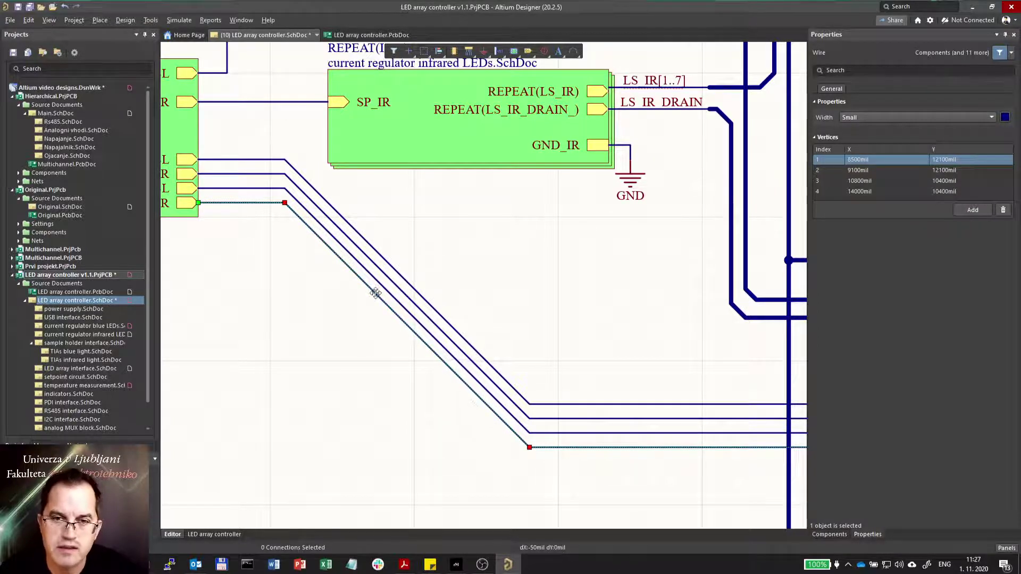
pyautogui.moveTo(372, 292)
pyautogui.mouseDown()
pyautogui.moveTo(326, 292)
pyautogui.moveTo(367, 292)
pyautogui.mouseUp()
pyautogui.click(357, 347)
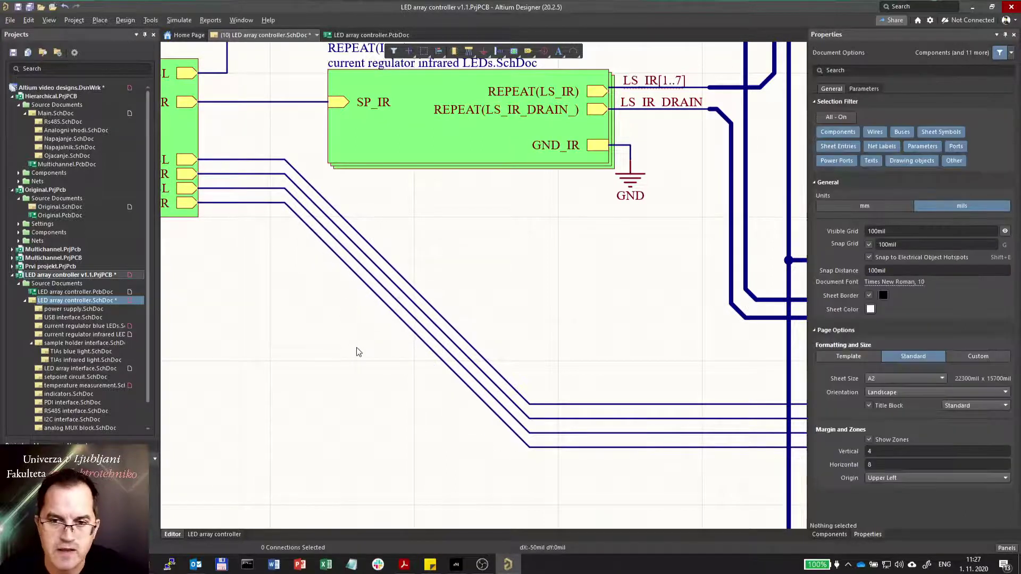
pyautogui.keyDown('ctrl'); pyautogui.scroll(-1, 357, 347); pyautogui.keyUp('ctrl')
pyautogui.rightClick(357, 347)
pyautogui.click(289, 348)
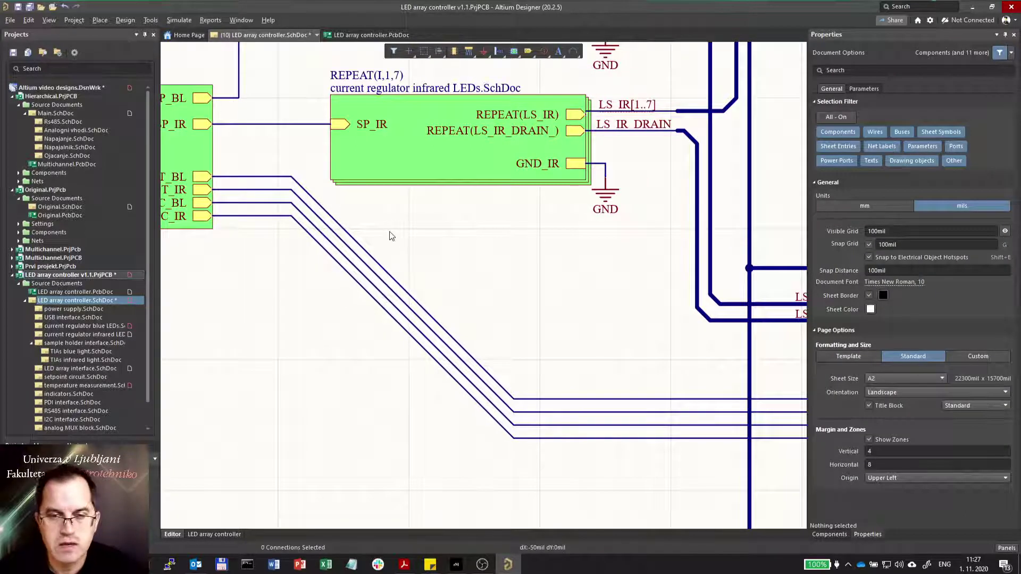
# Draw a replacement 45-degree wire from the stub at the DAC_IR entry to the lower bend of the existing DAC_IR wire
pyautogui.rightClick(470, 52)
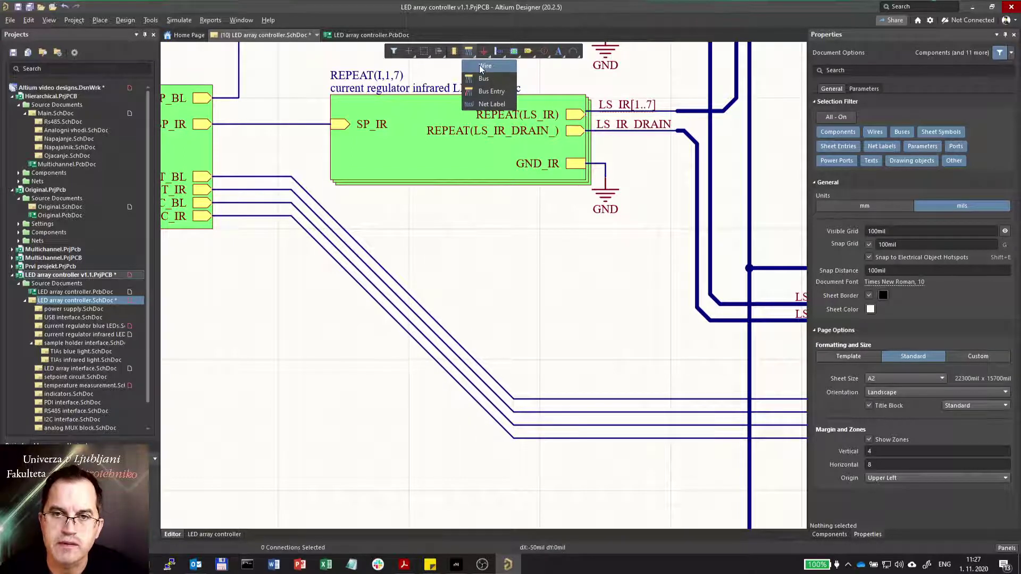
pyautogui.click(481, 65)
pyautogui.click(251, 216)
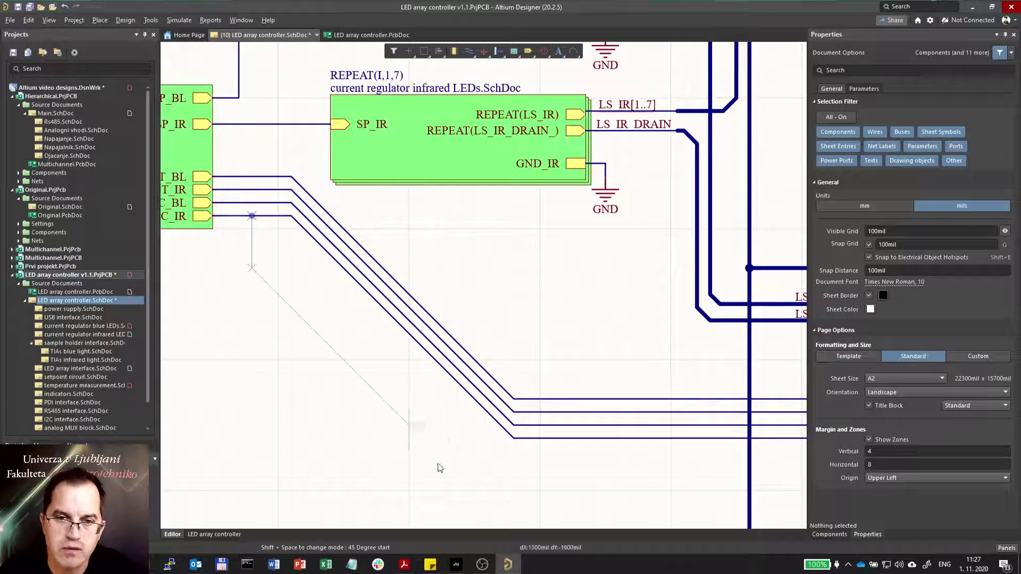
pyautogui.click(485, 451)
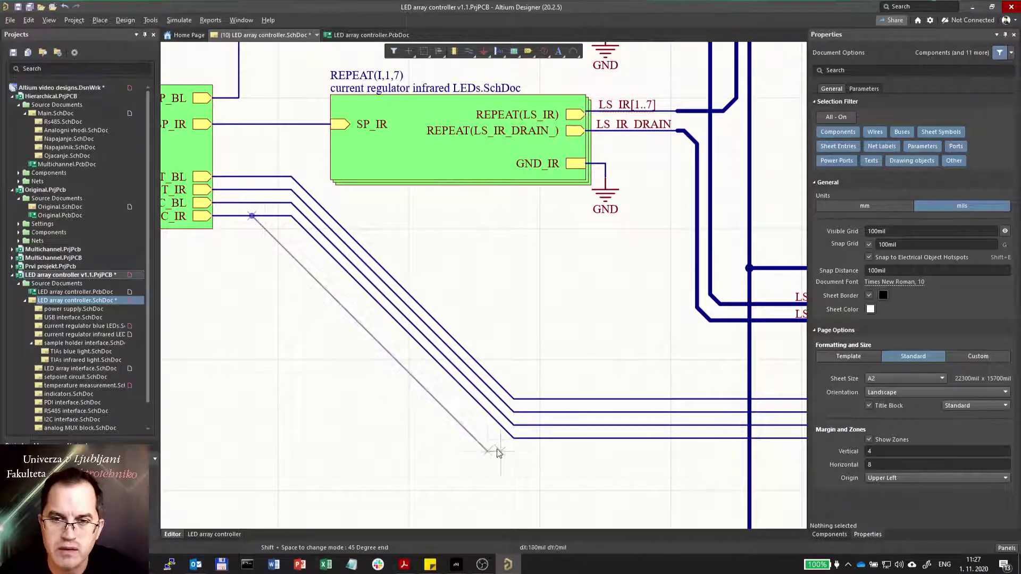
pyautogui.press('space')
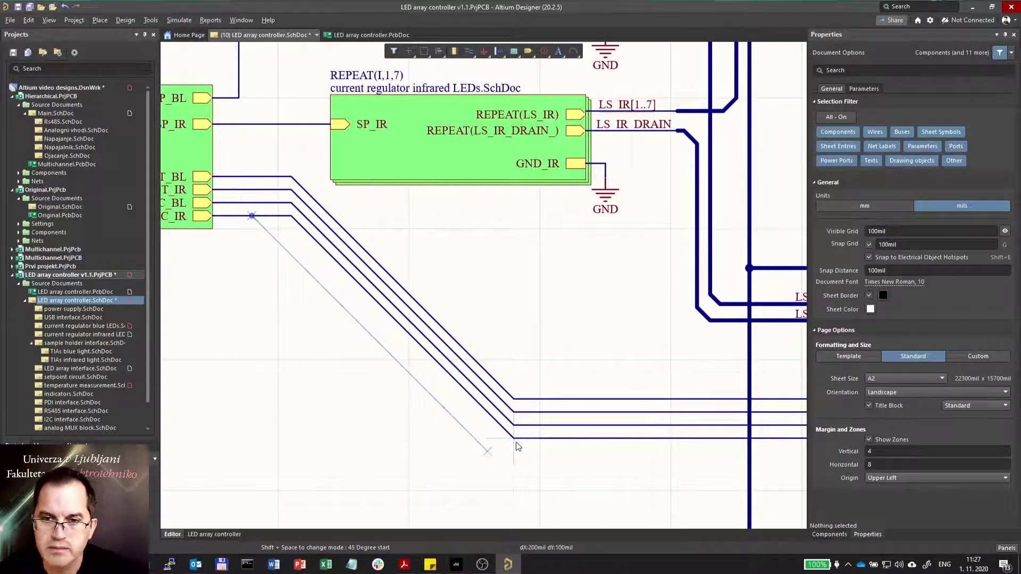
pyautogui.click(513, 440)
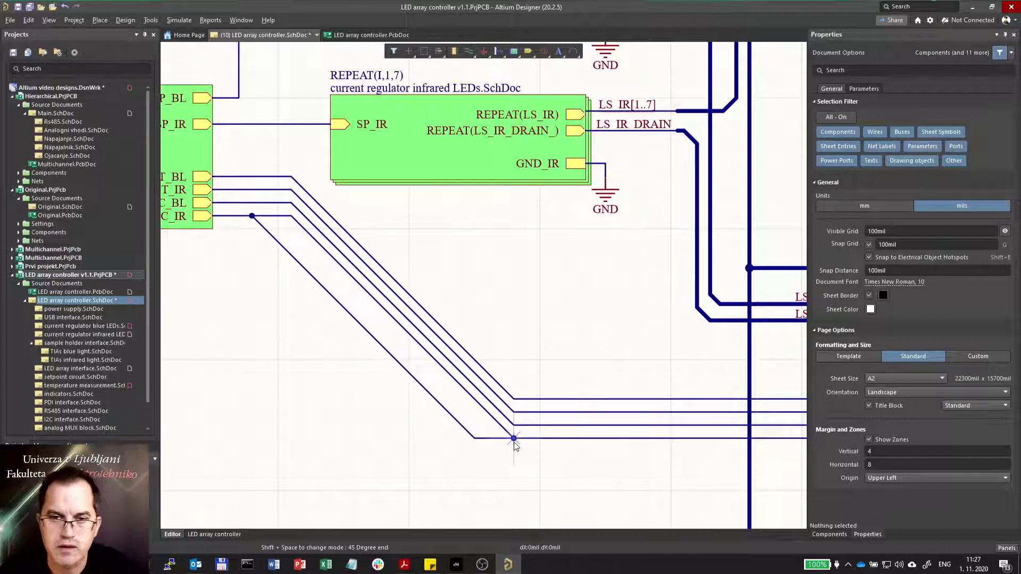
pyautogui.rightClick(513, 440)
# Delete the old diagonal segment of the DAC_IR wire and its leftover horizontal stub
pyautogui.click(497, 423)
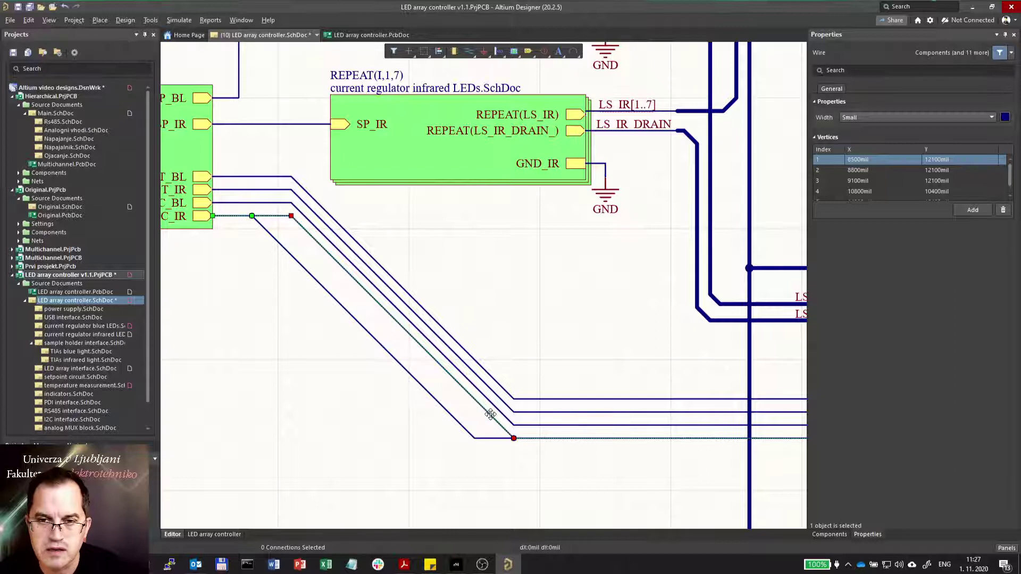
pyautogui.keyDown('shift'); pyautogui.click(277, 215); pyautogui.keyUp('shift')
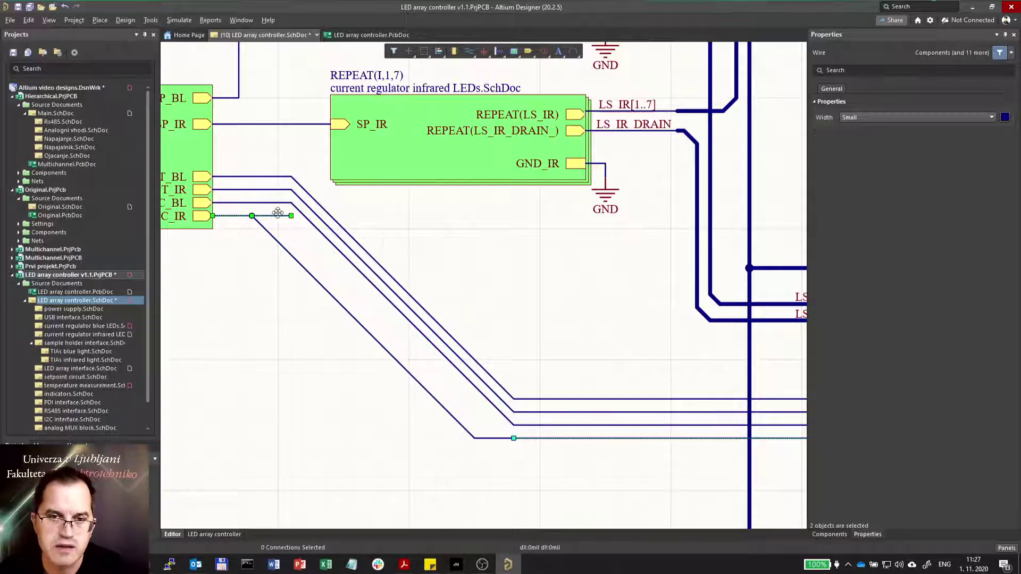
pyautogui.press('Delete')
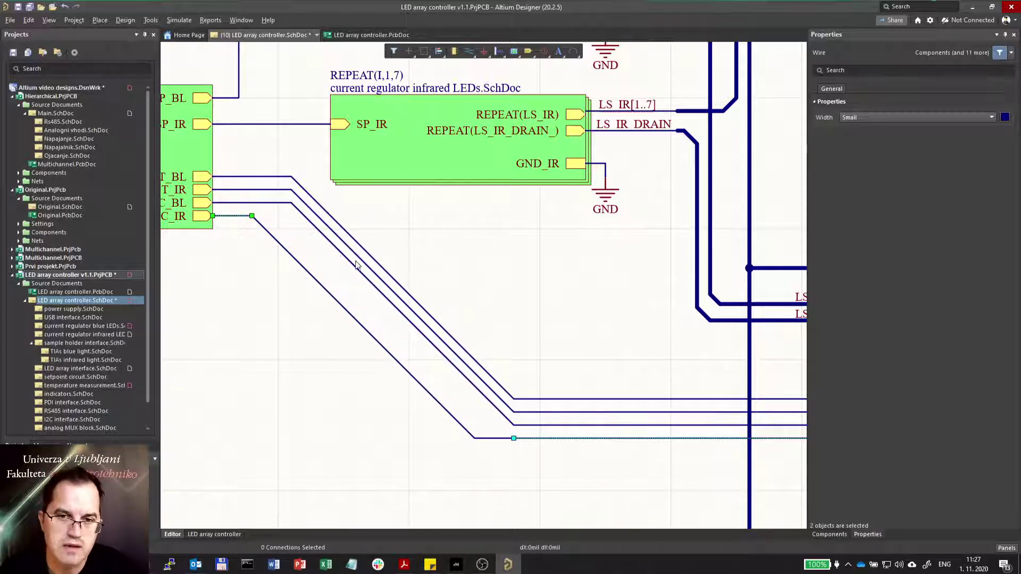
# Try moving the DAC_BL wire toward its neighbouring wire, then undo the change and clear the selection
pyautogui.click(380, 290)
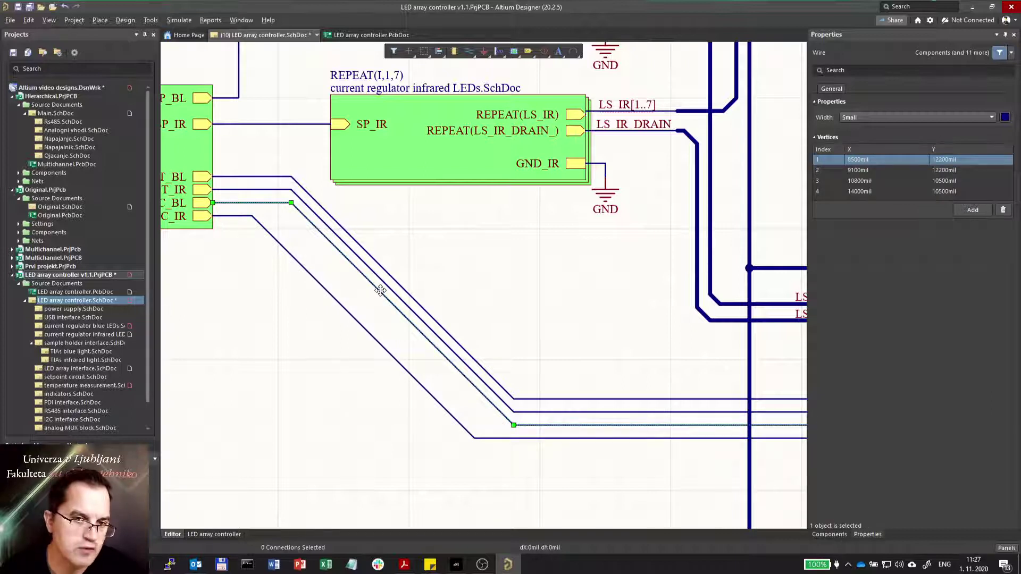
pyautogui.press('Delete')
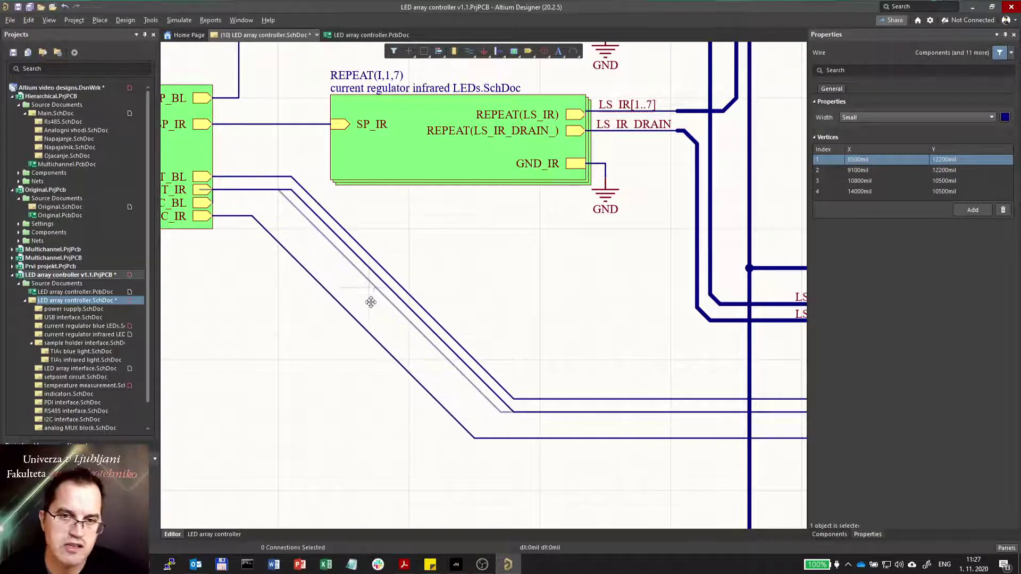
pyautogui.hotkey('ctrl', 'z')
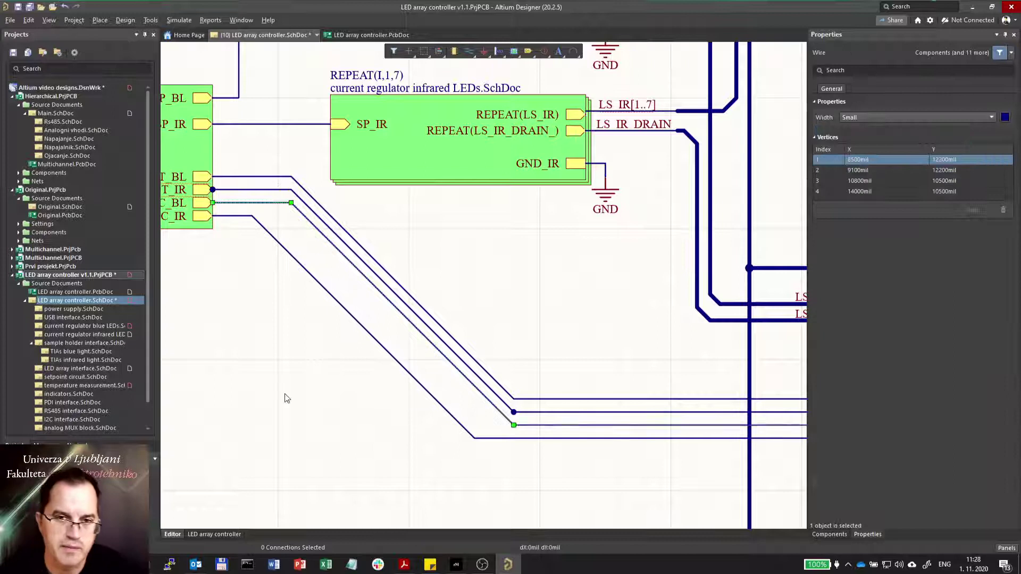
pyautogui.click(282, 407)
# Select all four POT and DAC wires with a selection window that touches their diagonals, then clear the selection
pyautogui.keyDown('ctrl'); pyautogui.scroll(-3, 282, 407); pyautogui.keyUp('ctrl')
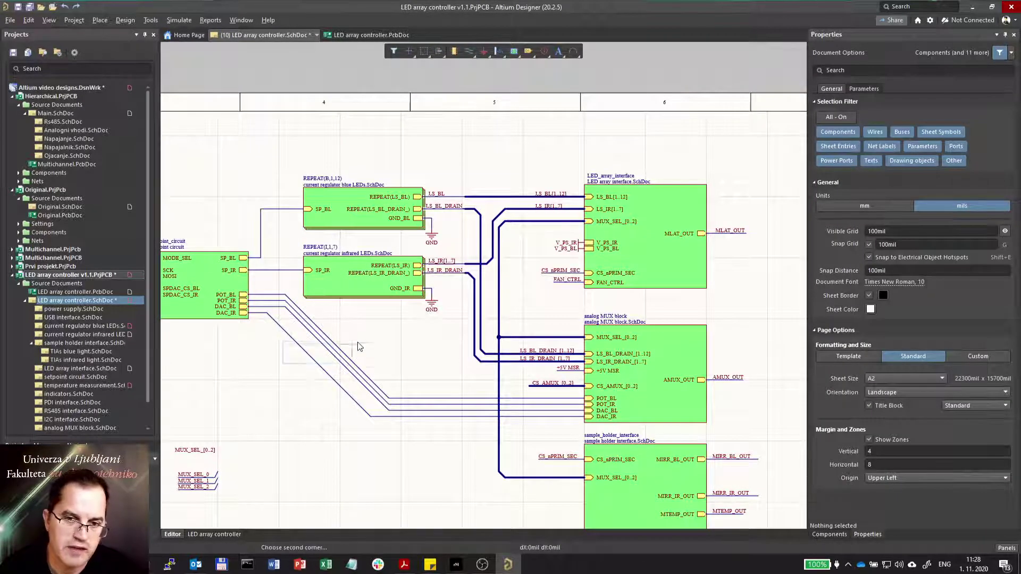
pyautogui.moveTo(346, 332); pyautogui.dragTo(288, 393)
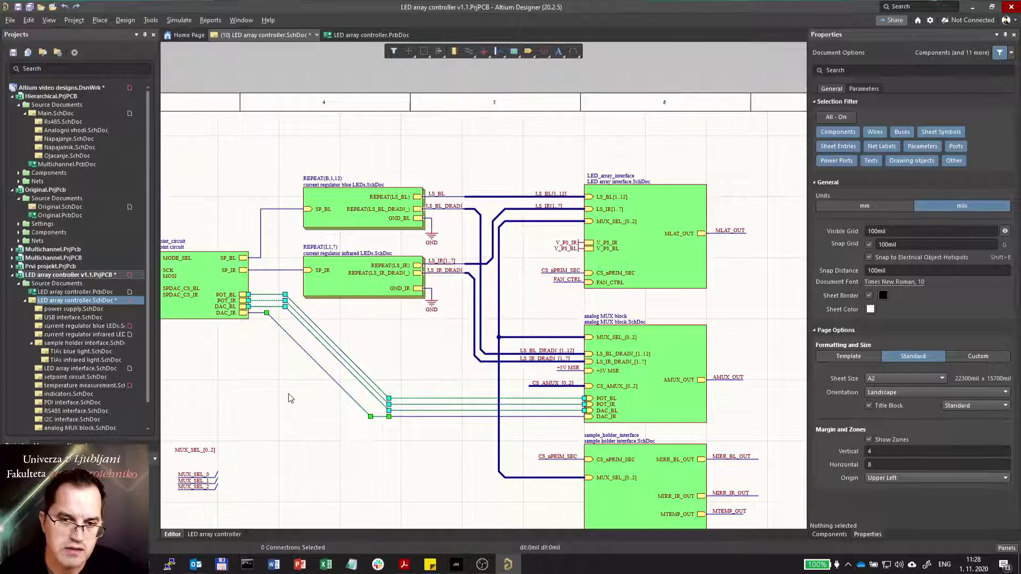
pyautogui.click(286, 406)
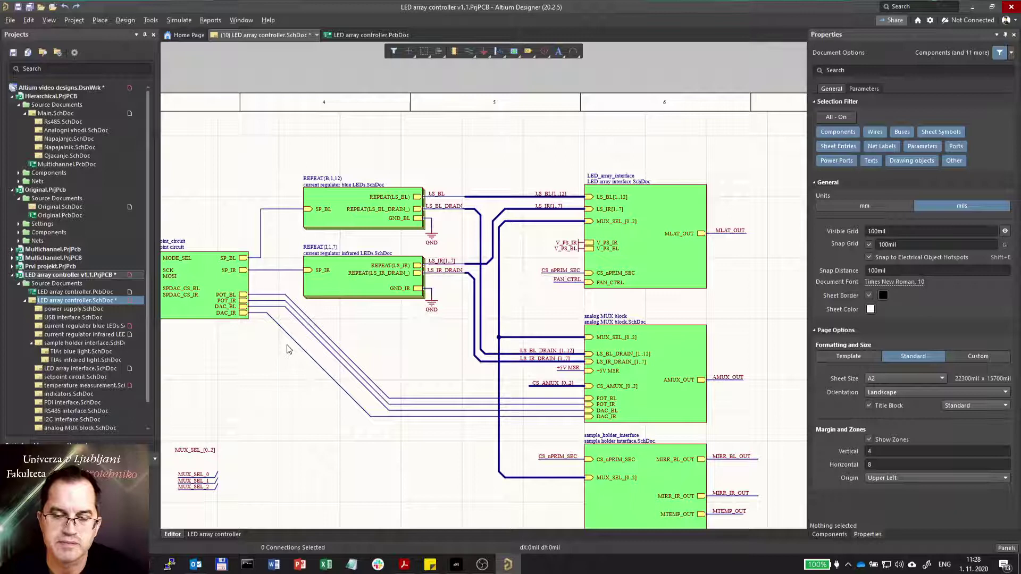
pyautogui.keyDown('ctrl'); pyautogui.scroll(-2, 426, 371); pyautogui.keyUp('ctrl')
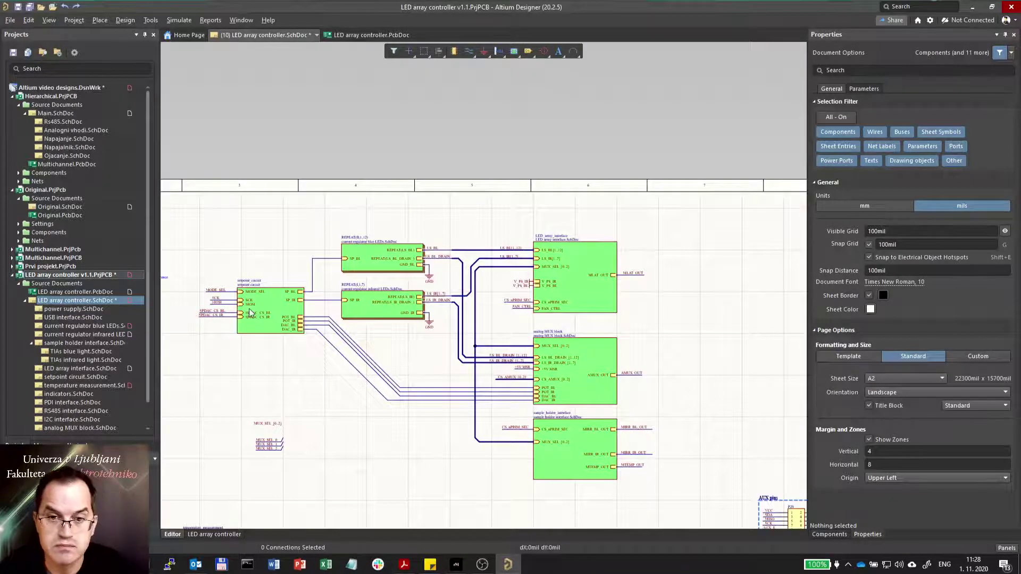
pyautogui.keyDown('ctrl'); pyautogui.scroll(4, 250, 313); pyautogui.keyUp('ctrl')
pyautogui.moveTo(198, 341); pyautogui.dragTo(355, 352, button='right')
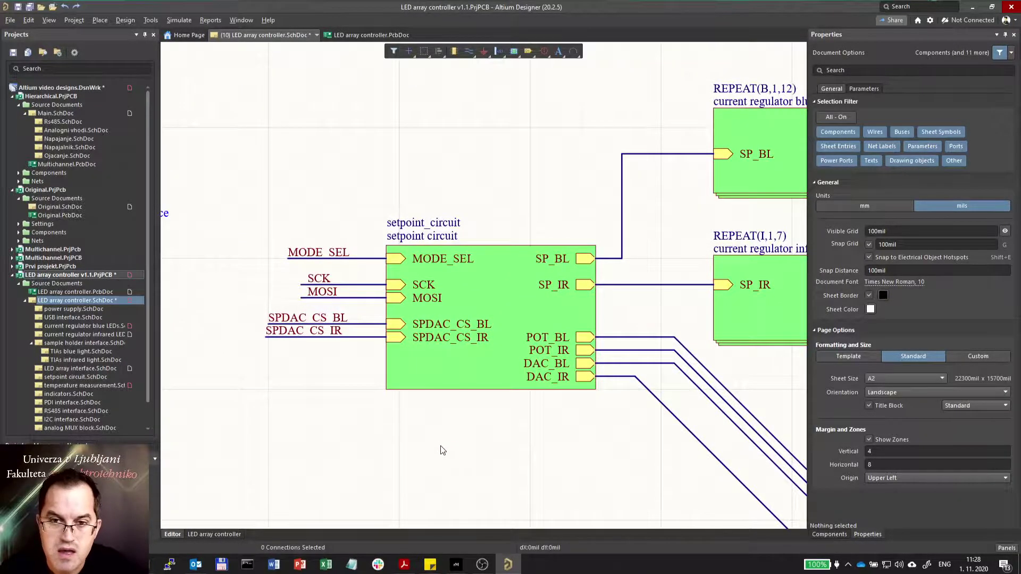
pyautogui.keyDown('ctrl'); pyautogui.scroll(-3, 427, 441); pyautogui.keyUp('ctrl')
pyautogui.moveTo(414, 425); pyautogui.dragTo(230, 290, button='right')
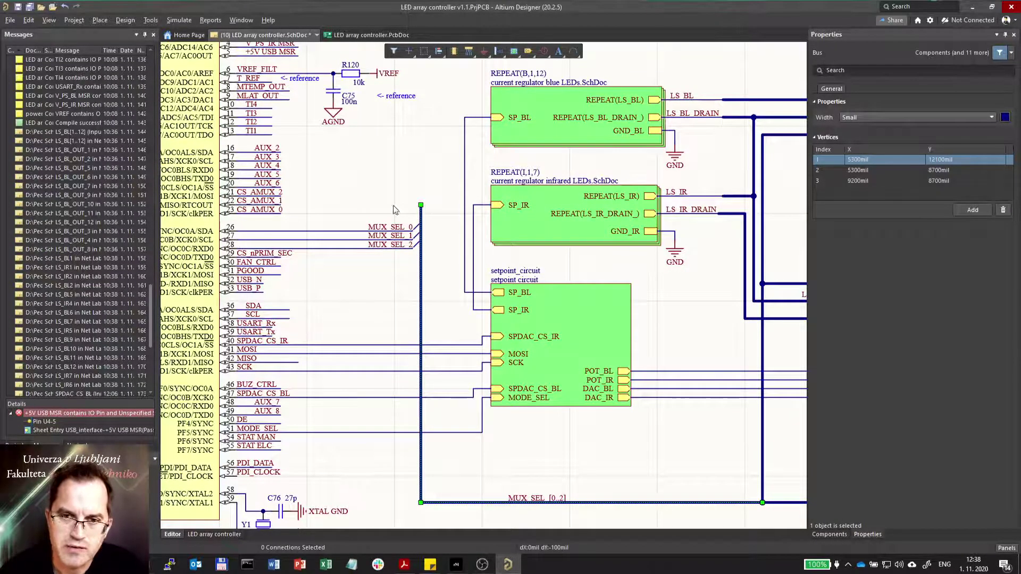
# Select the MUX_SEL_[0..2] bus beside the microcontroller and move it up by 100 mil
pyautogui.click(437, 282)
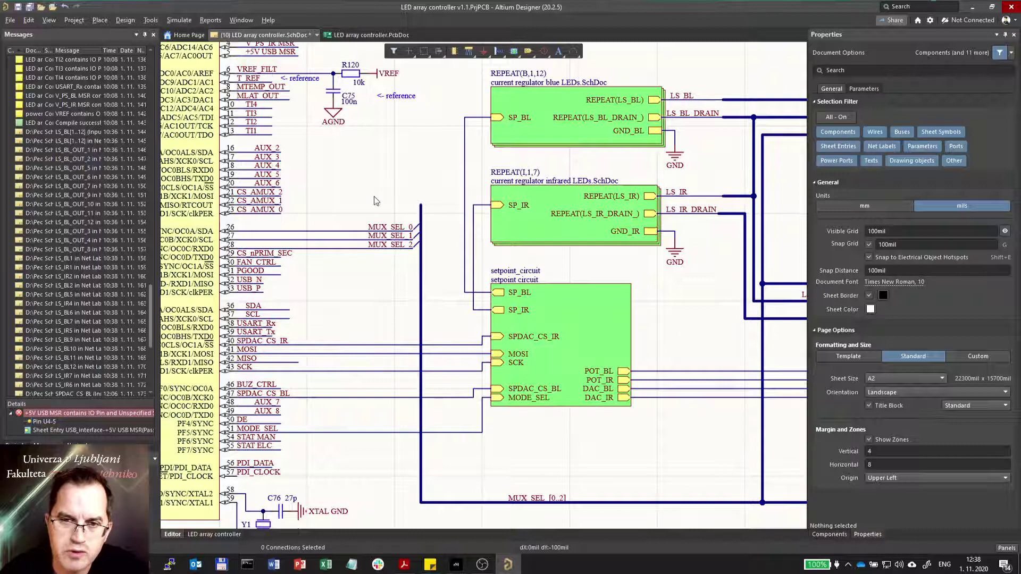
pyautogui.click(421, 317)
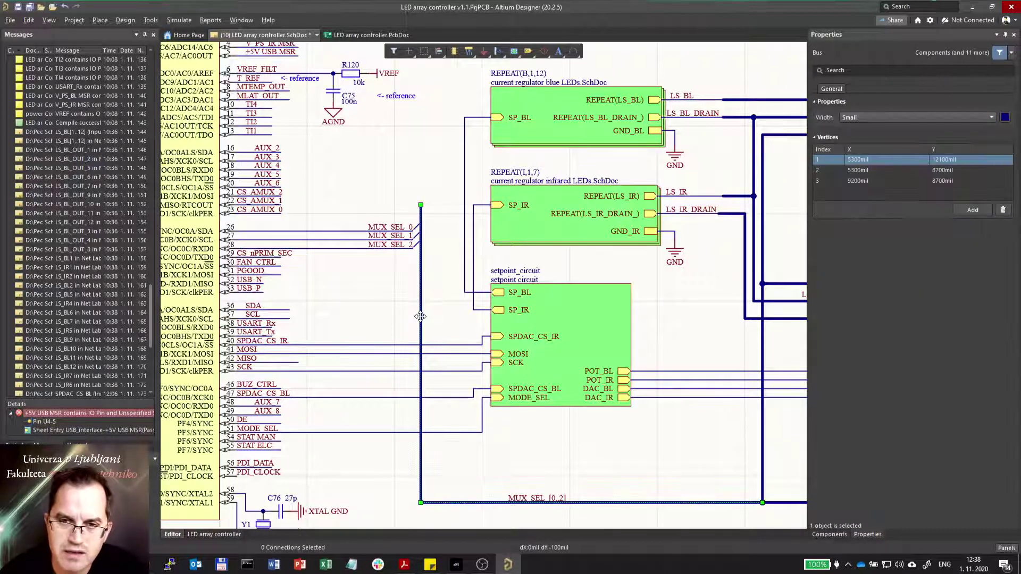
pyautogui.moveTo(422, 316)
pyautogui.mouseDown()
pyautogui.moveTo(455, 315)
pyautogui.moveTo(420, 315)
pyautogui.mouseUp()
# Select the three MUX_SEL net labels and bus entries with an enclosing window, and move the bus back down by 100 mil
pyautogui.moveTo(356, 173); pyautogui.dragTo(451, 296)
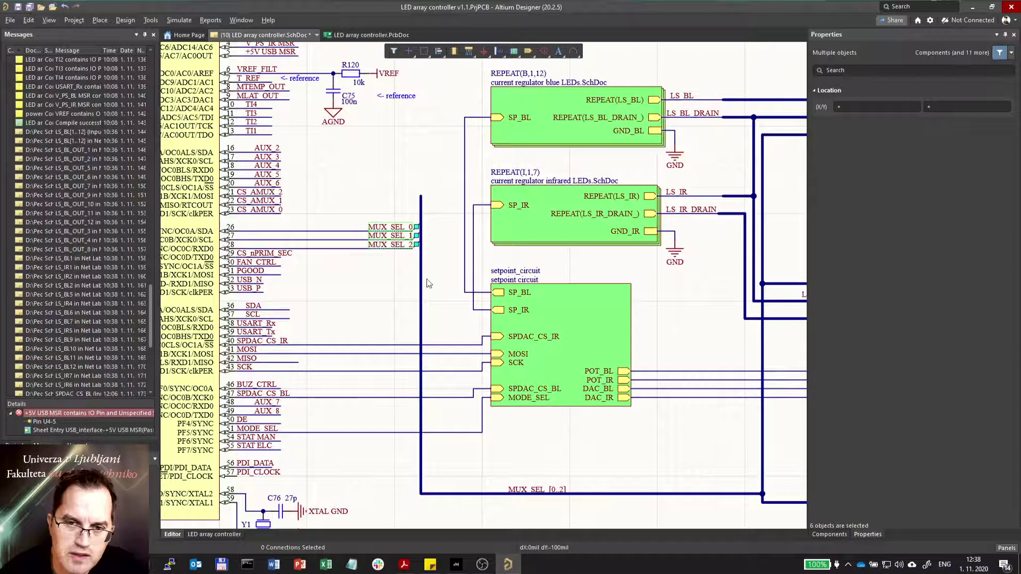
pyautogui.moveTo(420, 285)
pyautogui.mouseDown()
pyautogui.moveTo(372, 281)
pyautogui.moveTo(425, 286)
pyautogui.moveTo(425, 295)
pyautogui.mouseUp()
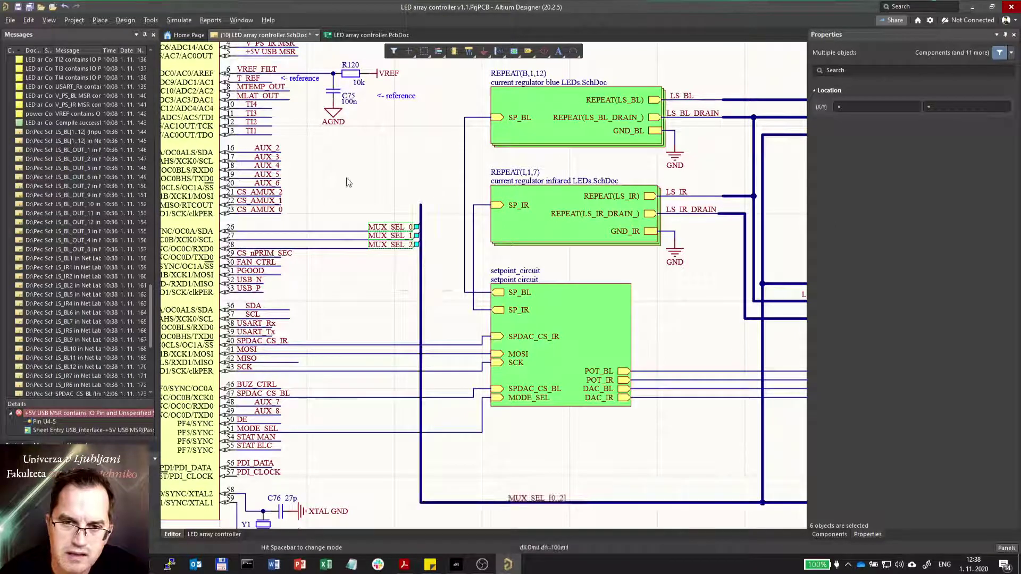
# Select everything touching the MUX_SEL area, including bus and wires, then narrow the selection to the net labels and bus entries
pyautogui.moveTo(441, 184); pyautogui.dragTo(352, 278)
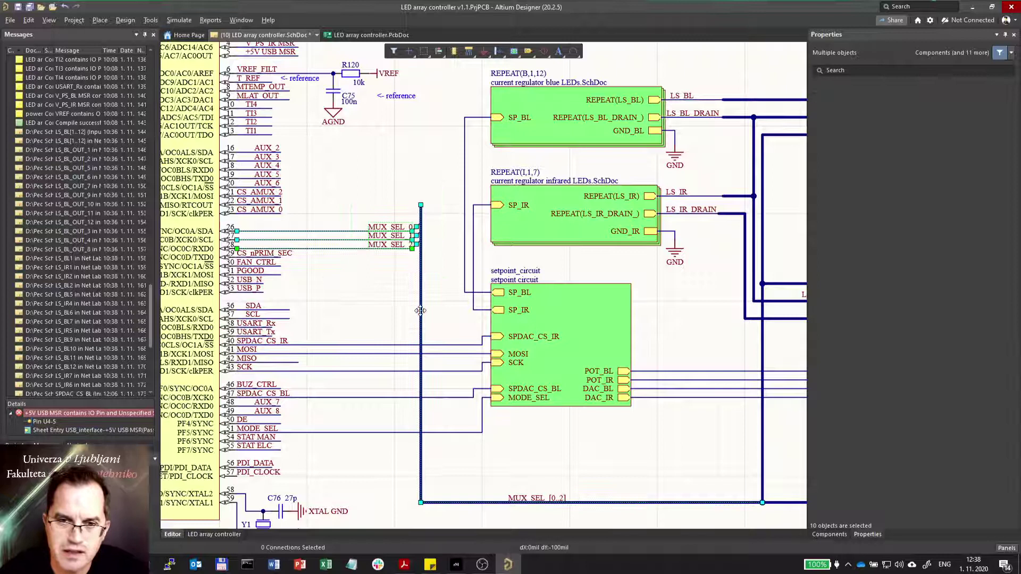
pyautogui.moveTo(419, 307); pyautogui.dragTo(414, 250)
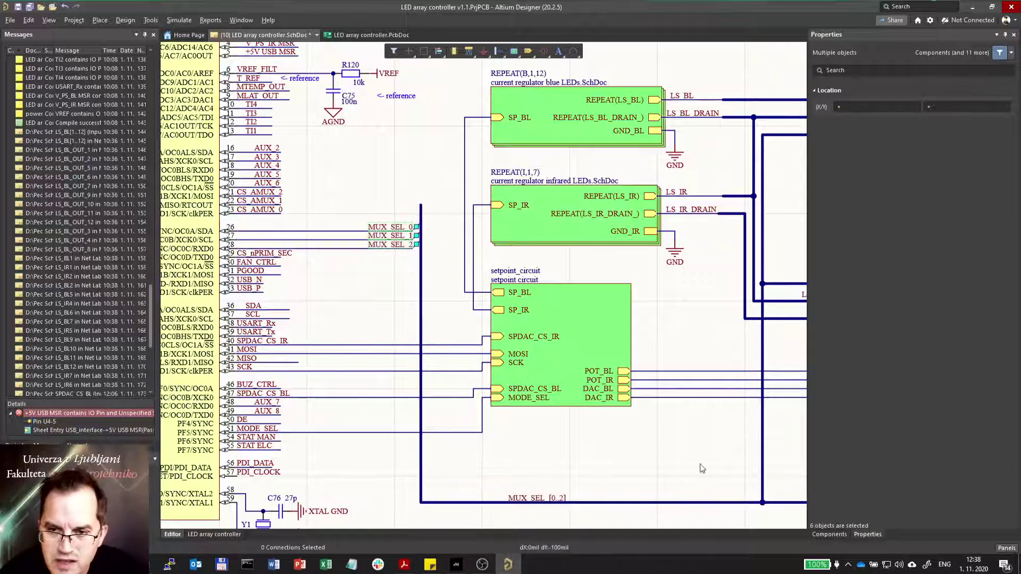
# Add the MUX_SEL_[0..2] bus to the selected net labels and bus entries, then remove it from the selection
pyautogui.keyDown('shift'); pyautogui.click(709, 503); pyautogui.keyUp('shift')
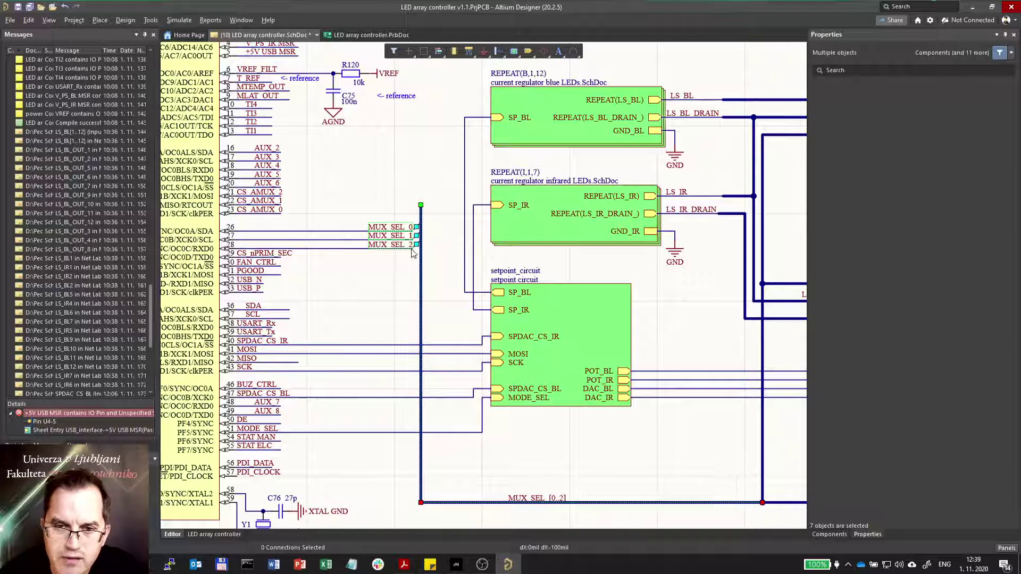
pyautogui.moveTo(413, 253); pyautogui.dragTo(361, 250)
pyautogui.press('Escape')
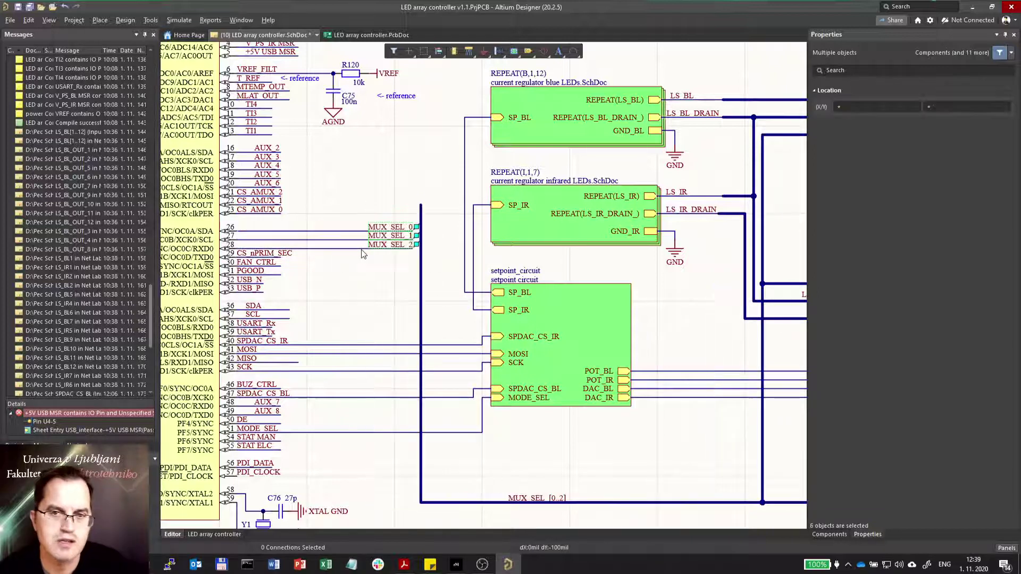
# Delete the MUX_SEL_[0..2] bus beside the microcontroller and shift its three net labels and bus entries to the right
pyautogui.click(428, 270)
pyautogui.click(421, 266)
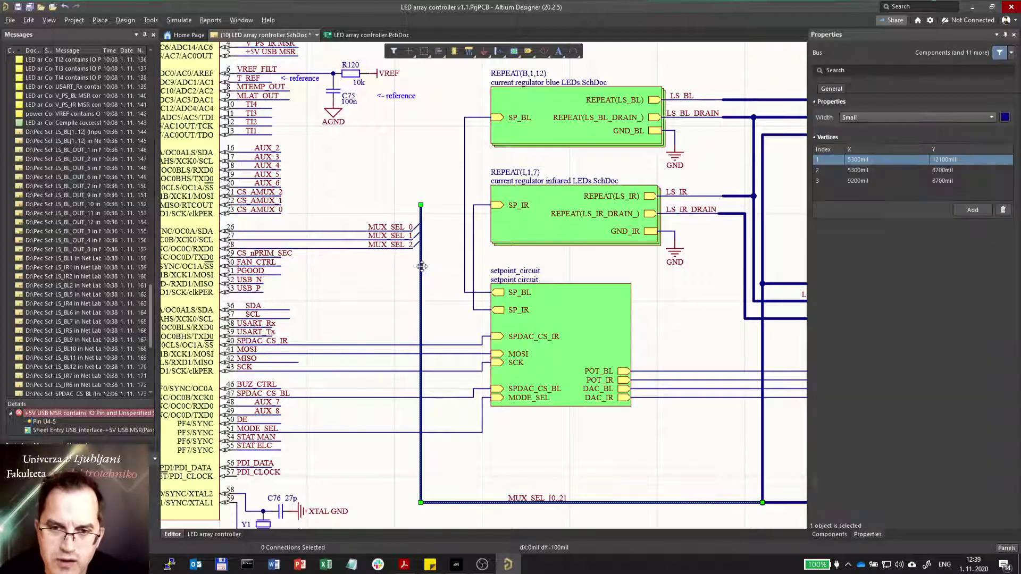
pyautogui.press('Escape')
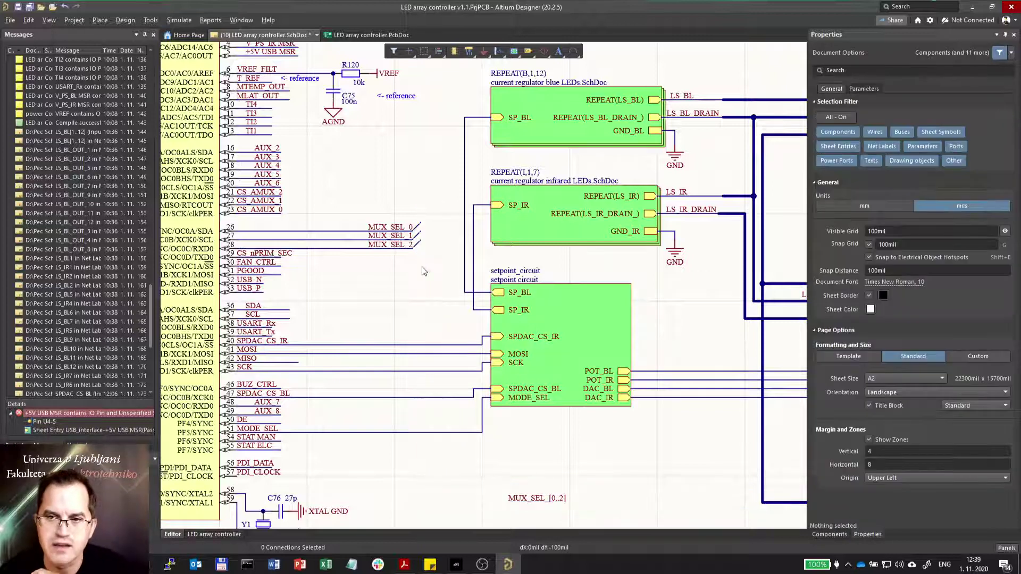
pyautogui.moveTo(354, 186); pyautogui.dragTo(459, 302)
pyautogui.moveTo(398, 236); pyautogui.dragTo(416, 235)
# Draw a replacement bus from the moved MUX_SEL bus entries down and across to the vertical bus past the MUX_SEL_[0..2] label
pyautogui.click(468, 51)
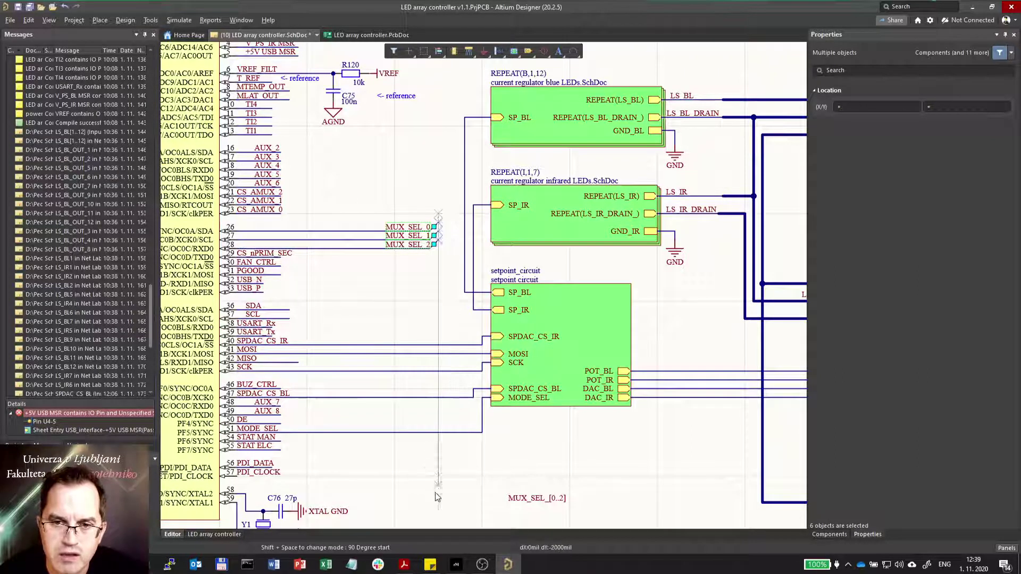
pyautogui.press('space')
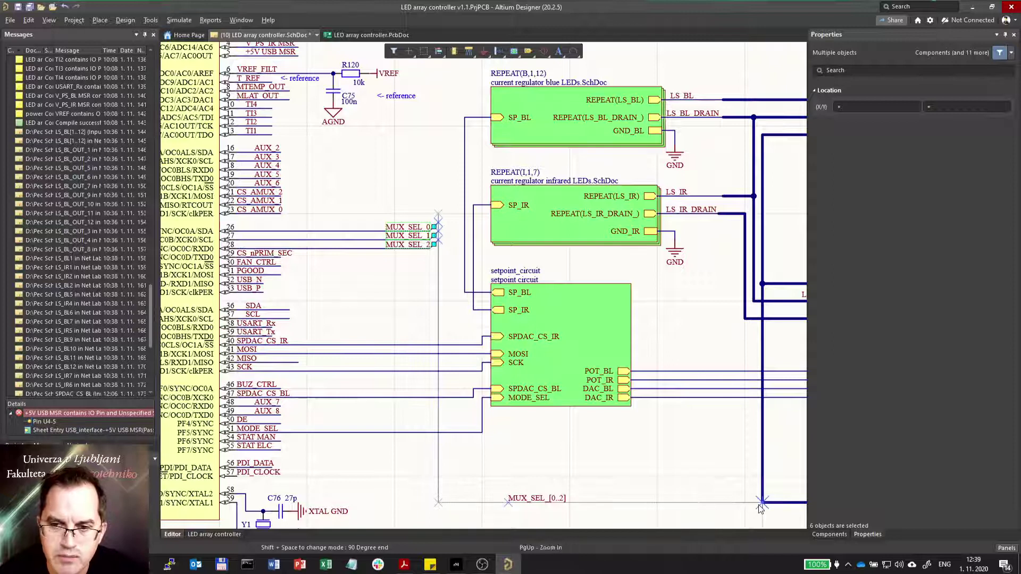
pyautogui.click(762, 502)
pyautogui.rightClick(759, 506)
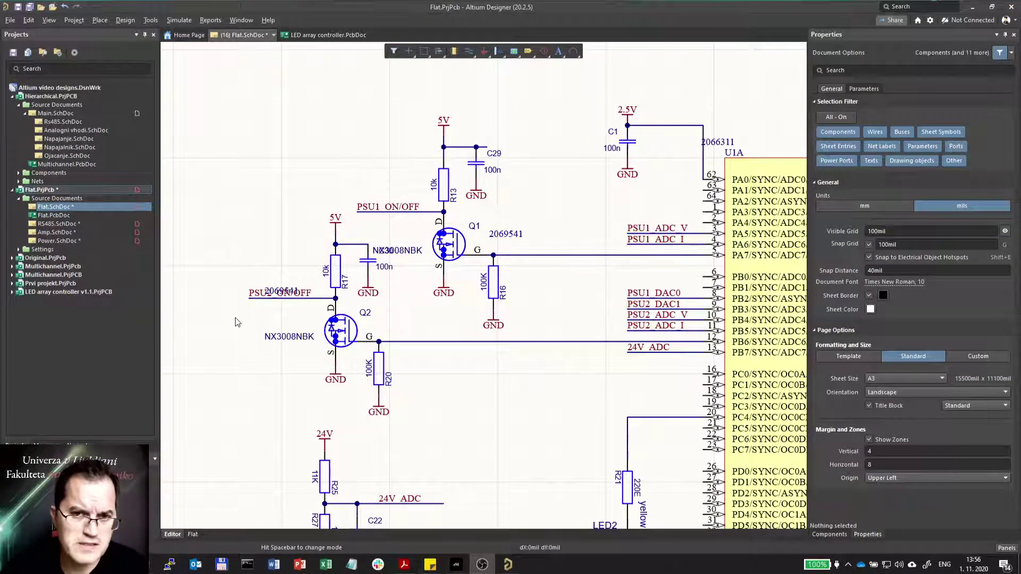
# Select everything touching the Q1 transistor circuit on the flat schematic, and try dragging it upward with its connections, undoing the drag
pyautogui.click(518, 338)
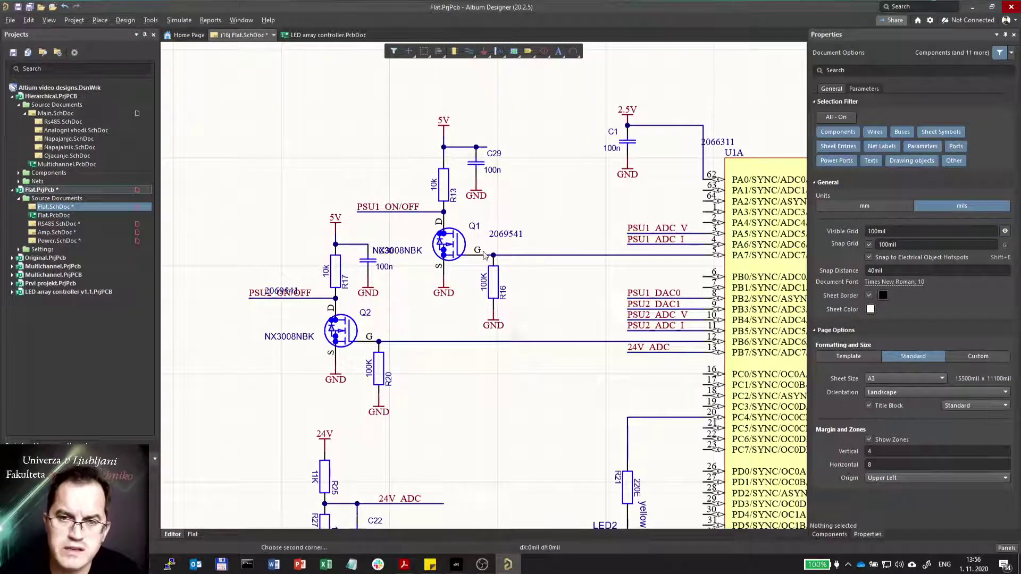
pyautogui.click(396, 97)
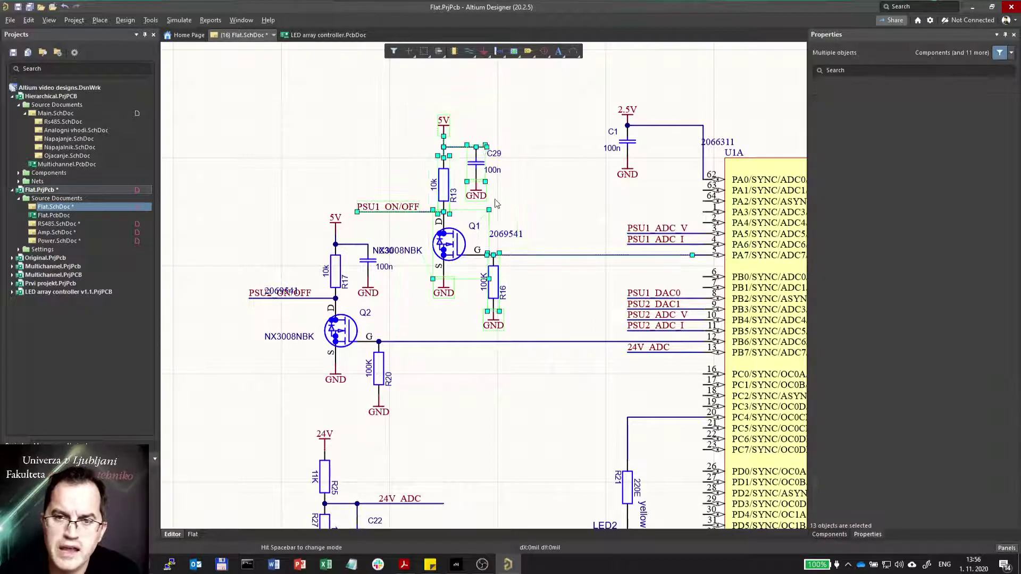
pyautogui.moveTo(446, 284); pyautogui.dragTo(449, 97)
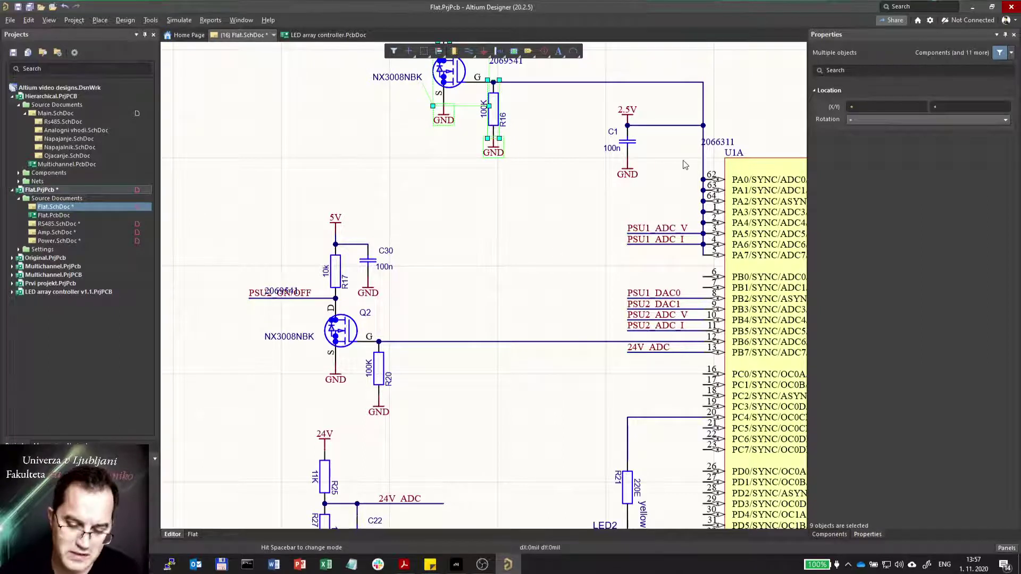
pyautogui.hotkey('ctrl', 'z')
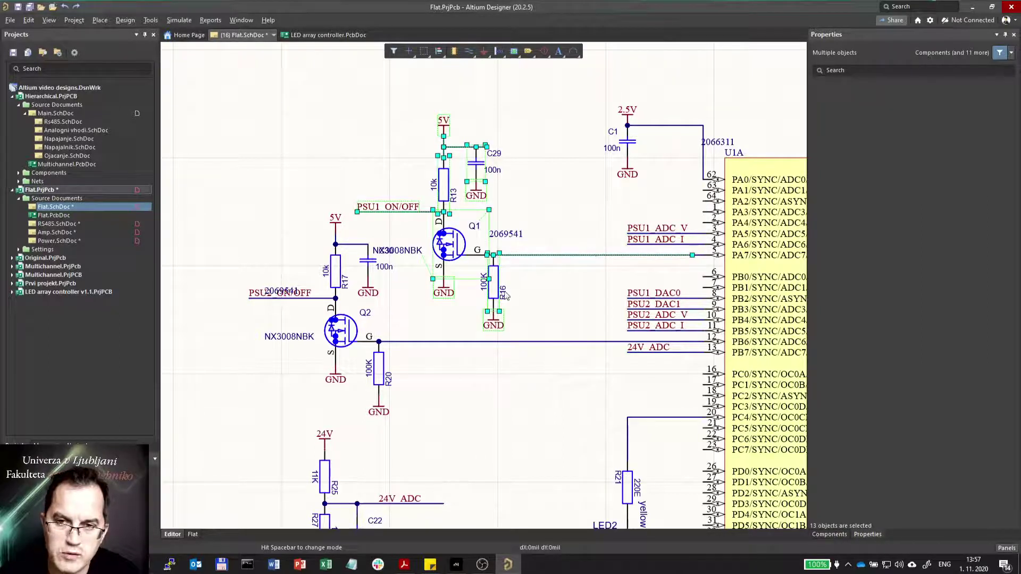
# Move the selected Q1 circuit up and to the left without its connections, and rewire its gate net to pin PA7
pyautogui.moveTo(499, 296); pyautogui.dragTo(368, 149)
pyautogui.click(468, 52)
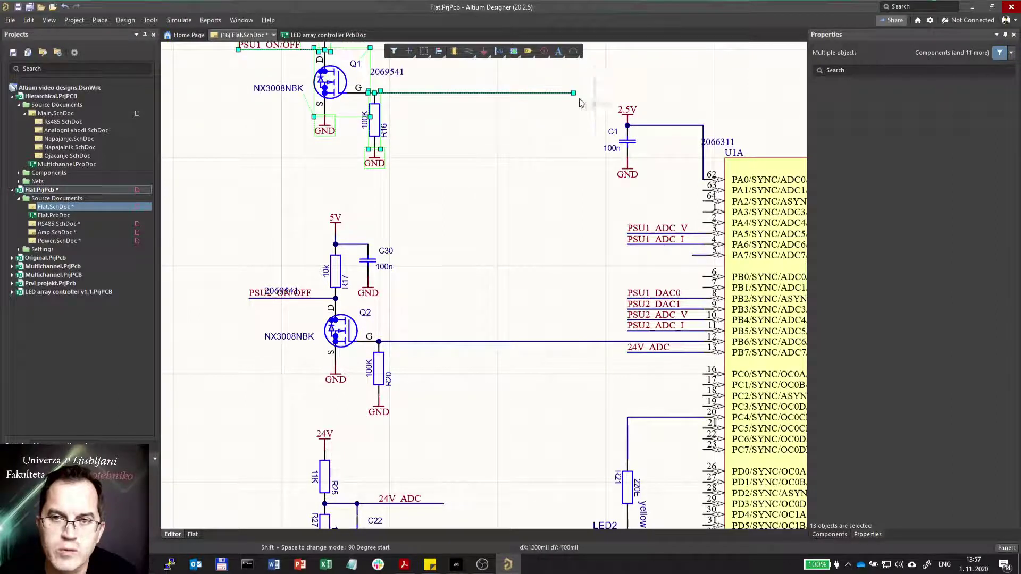
pyautogui.click(573, 93)
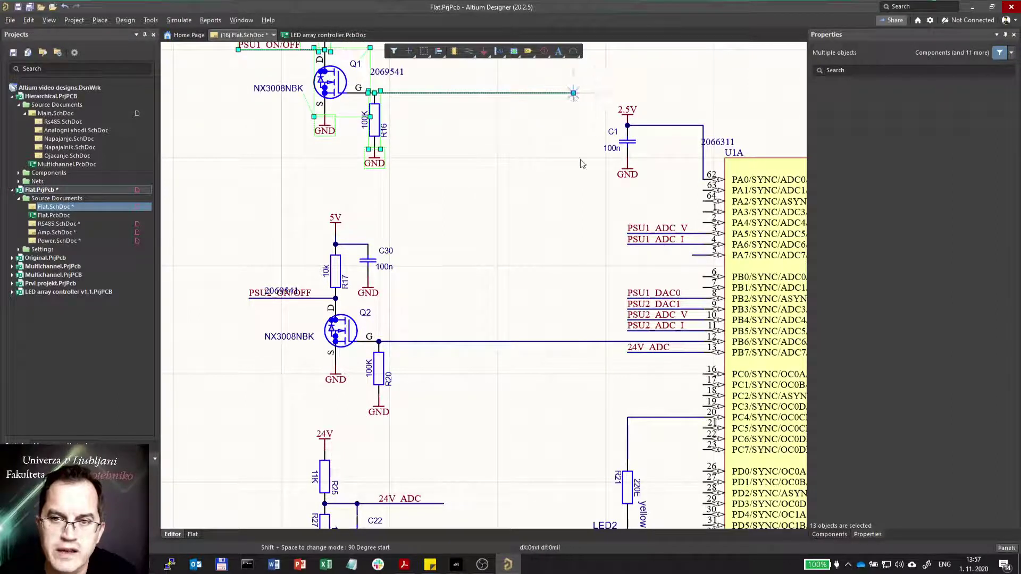
pyautogui.click(582, 257)
pyautogui.click(696, 259)
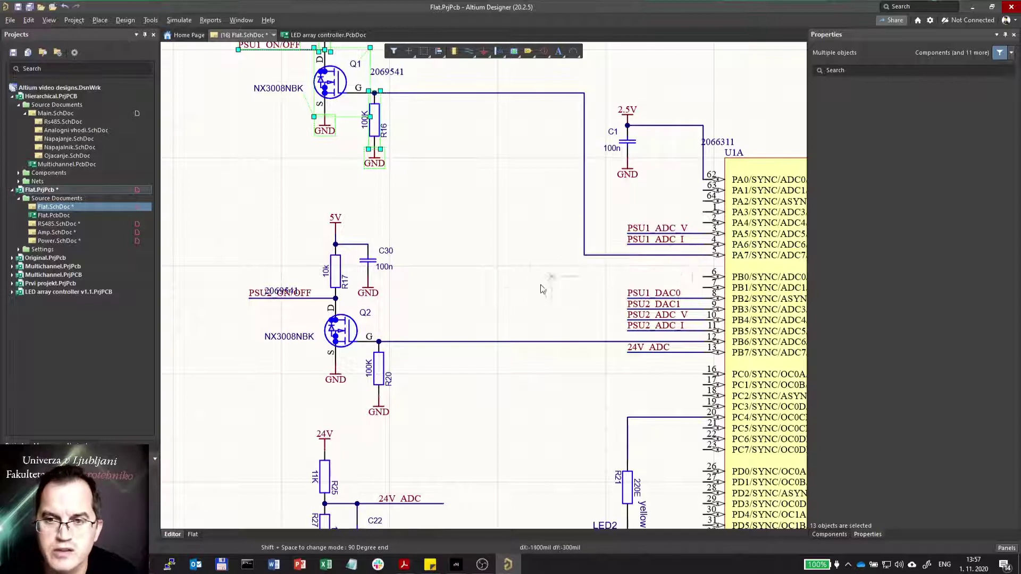
pyautogui.rightClick(532, 290)
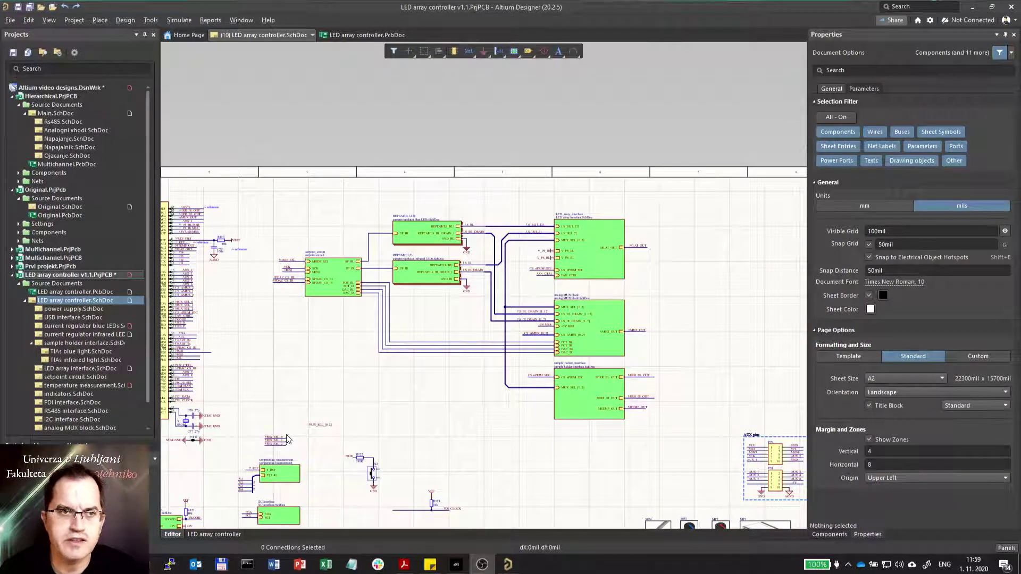
# Select the setpoint_circuit sheet symbol with its labels and drag it down, aligning its POT and DAC outputs with the analog MUX block entries
pyautogui.keyDown('ctrl'); pyautogui.scroll(2, 358, 286); pyautogui.keyUp('ctrl')
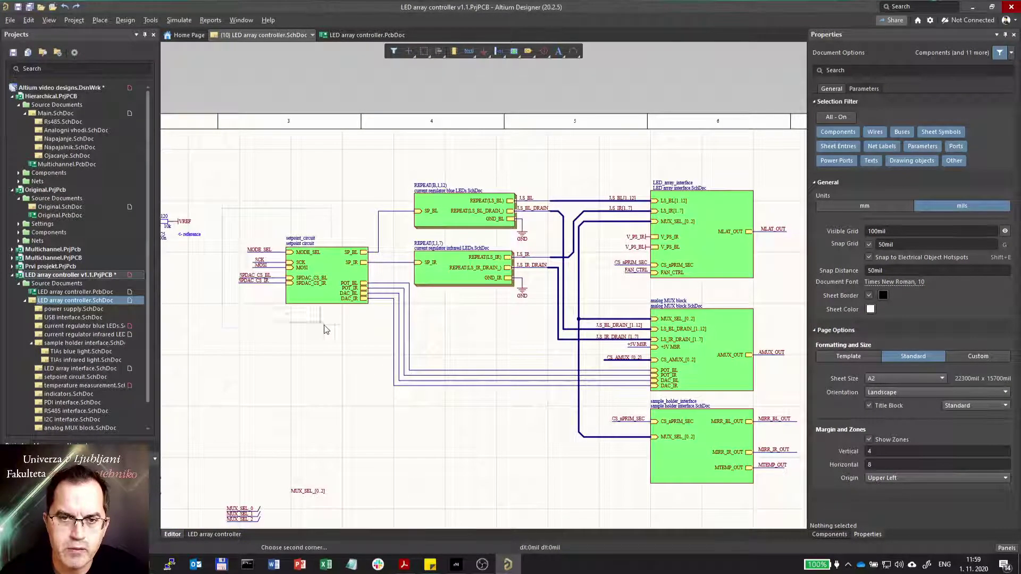
pyautogui.click(337, 292)
pyautogui.moveTo(370, 288); pyautogui.dragTo(364, 432)
pyautogui.press('Up')
pyautogui.press('Up')
pyautogui.press('Up')
pyautogui.press('Up')
pyautogui.press('Up')
pyautogui.press('Up')
pyautogui.press('Up')
pyautogui.press('Up')
pyautogui.press('Up')
pyautogui.press('Up')
pyautogui.press('Up')
pyautogui.press('Up')
pyautogui.press('Up')
pyautogui.press('Up')
pyautogui.press('Up')
pyautogui.press('Up')
pyautogui.press('Up')
pyautogui.press('Up')
pyautogui.press('Up')
pyautogui.press('Up')
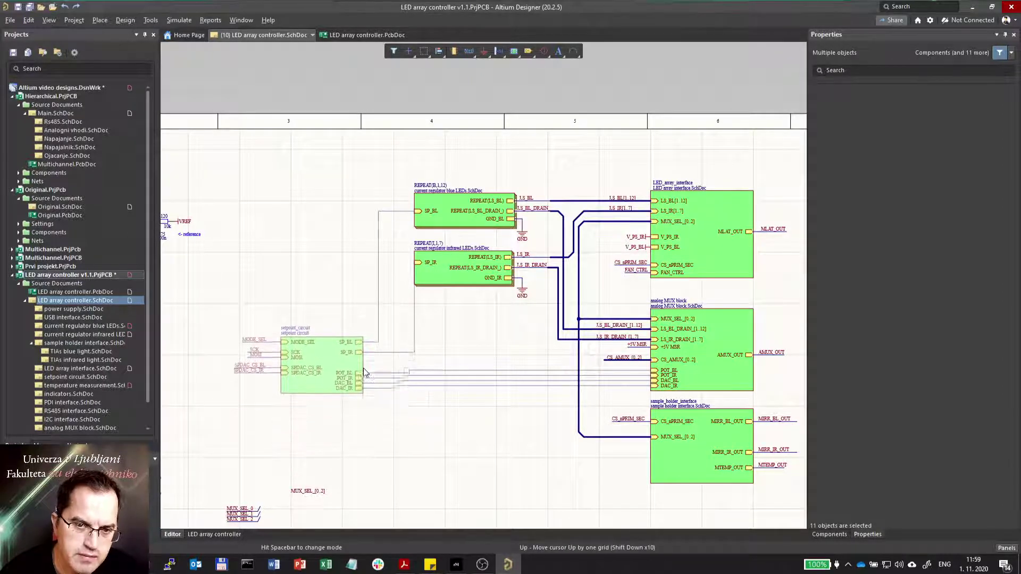
pyautogui.press('Down')
pyautogui.press('Down')
pyautogui.press('Down')
pyautogui.press('Down')
pyautogui.press('Down')
pyautogui.press('Down')
pyautogui.press('Down')
pyautogui.press('Down')
pyautogui.press('Down')
pyautogui.press('Down')
pyautogui.press('Down')
pyautogui.press('Down')
pyautogui.press('Down')
pyautogui.press('Down')
pyautogui.press('Down')
pyautogui.press('Down')
pyautogui.press('Down')
pyautogui.press('Down')
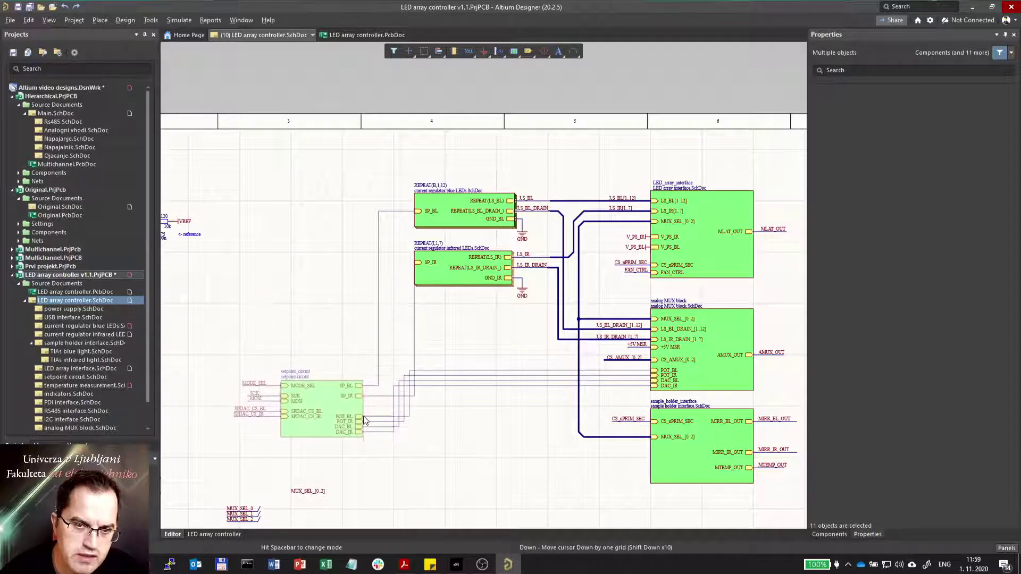
pyautogui.hotkey('shift', 'Left')
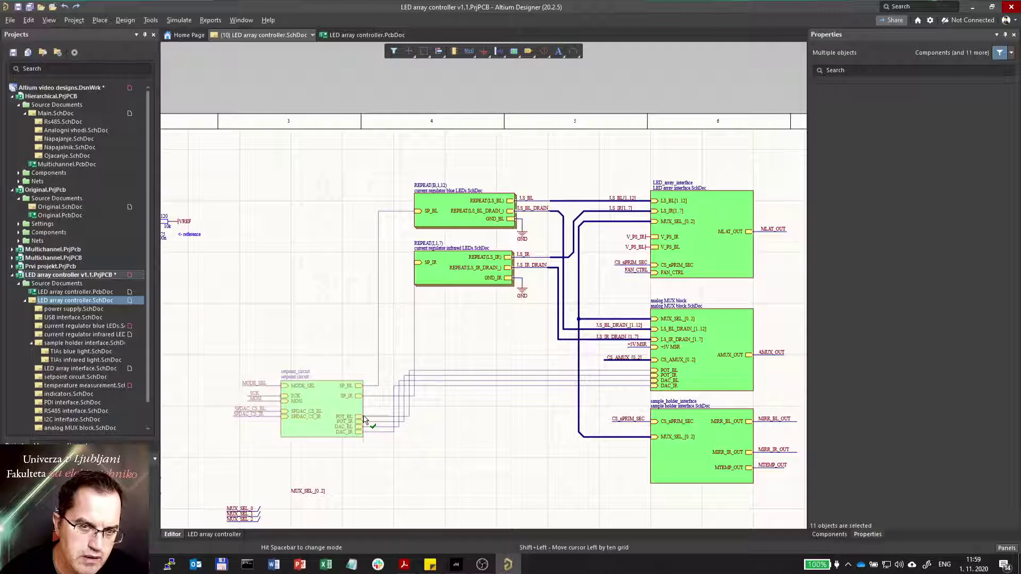
pyautogui.hotkey('shift', 'Right')
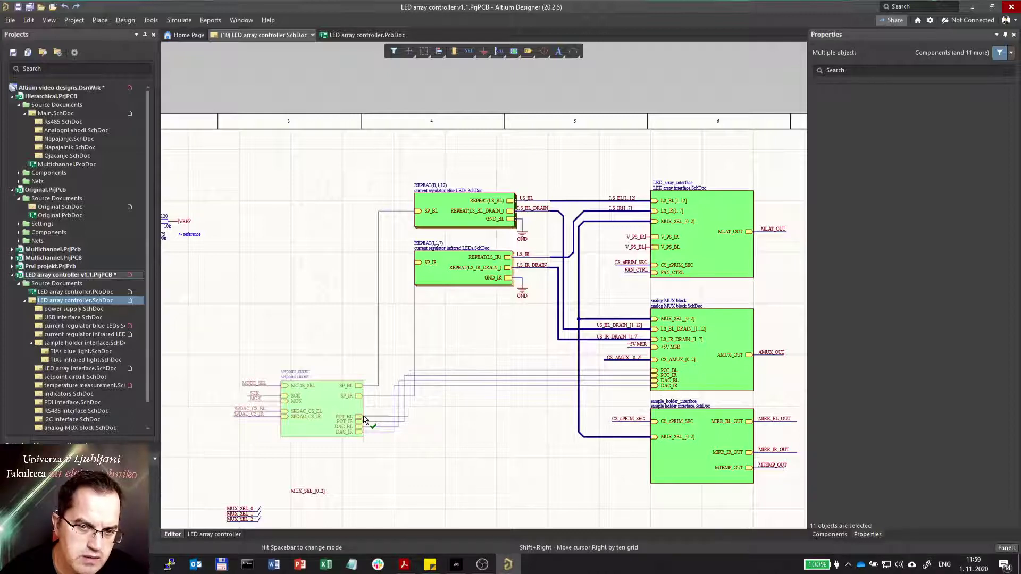
pyautogui.hotkey('shift', 'Up')
pyautogui.moveTo(364, 417); pyautogui.dragTo(356, 373)
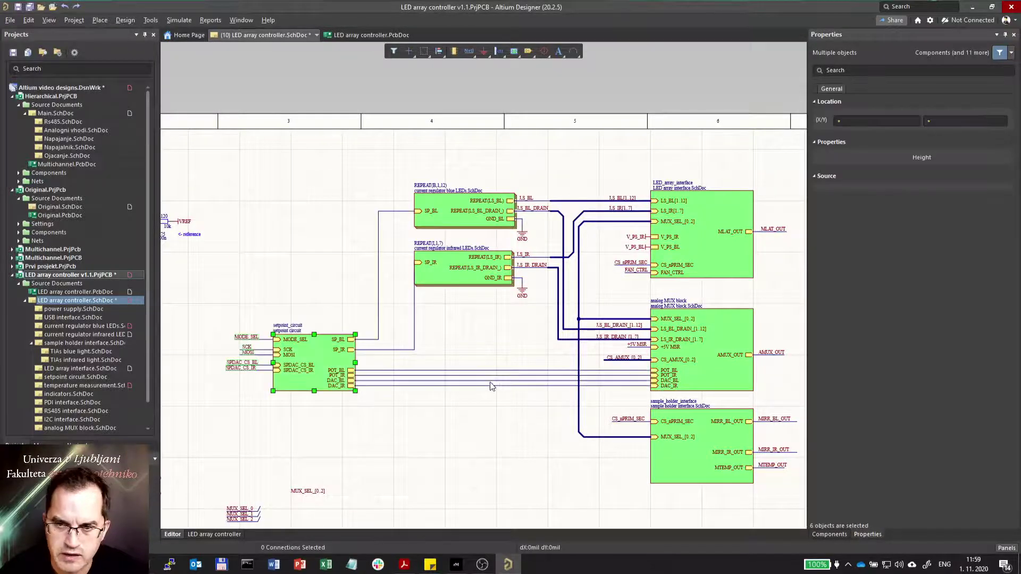
# Select the analog MUX block with its LS_BL_DRAIN, LS_IR_DRAIN and CS_AMUX connections, and drag it upward with the wires attached
pyautogui.keyDown('ctrl'); pyautogui.scroll(-2, 490, 382); pyautogui.keyUp('ctrl')
pyautogui.keyDown('ctrl'); pyautogui.scroll(2, 658, 371); pyautogui.keyUp('ctrl')
pyautogui.keyDown('ctrl'); pyautogui.scroll(2, 659, 371); pyautogui.keyUp('ctrl')
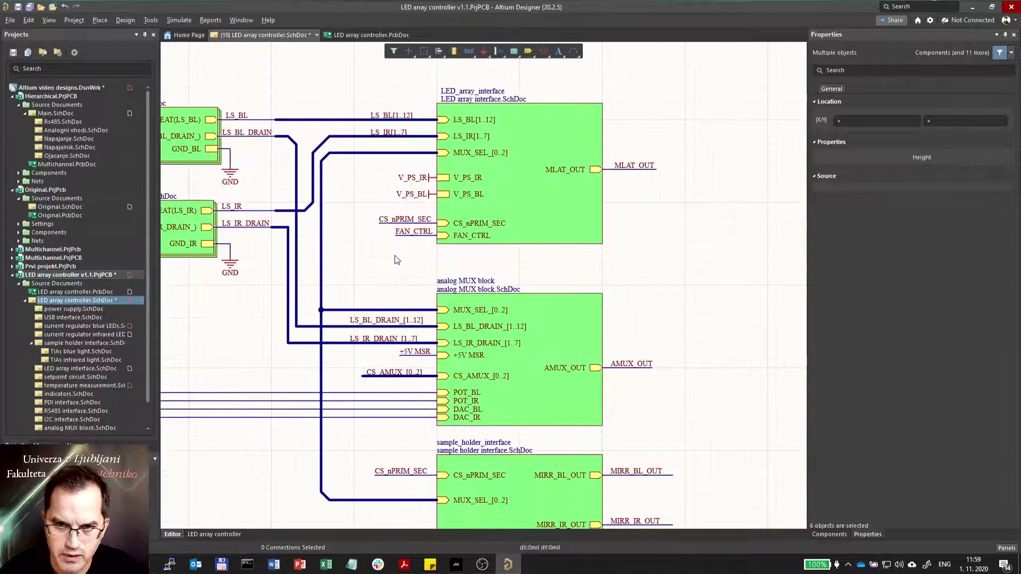
pyautogui.moveTo(386, 264); pyautogui.dragTo(666, 432)
pyautogui.keyDown('shift'); pyautogui.click(395, 322); pyautogui.keyUp('shift')
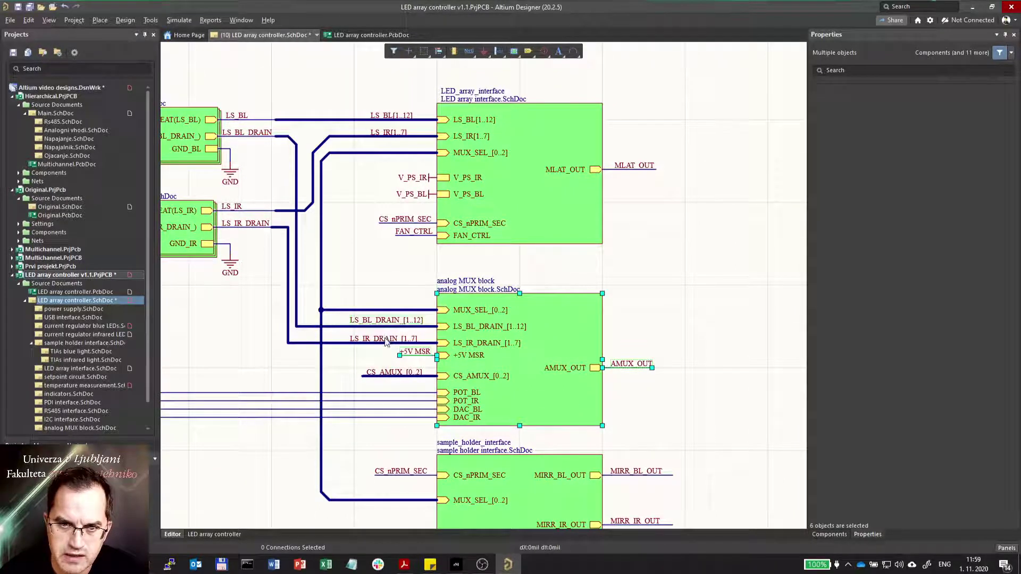
pyautogui.keyDown('shift'); pyautogui.click(386, 339); pyautogui.keyUp('shift')
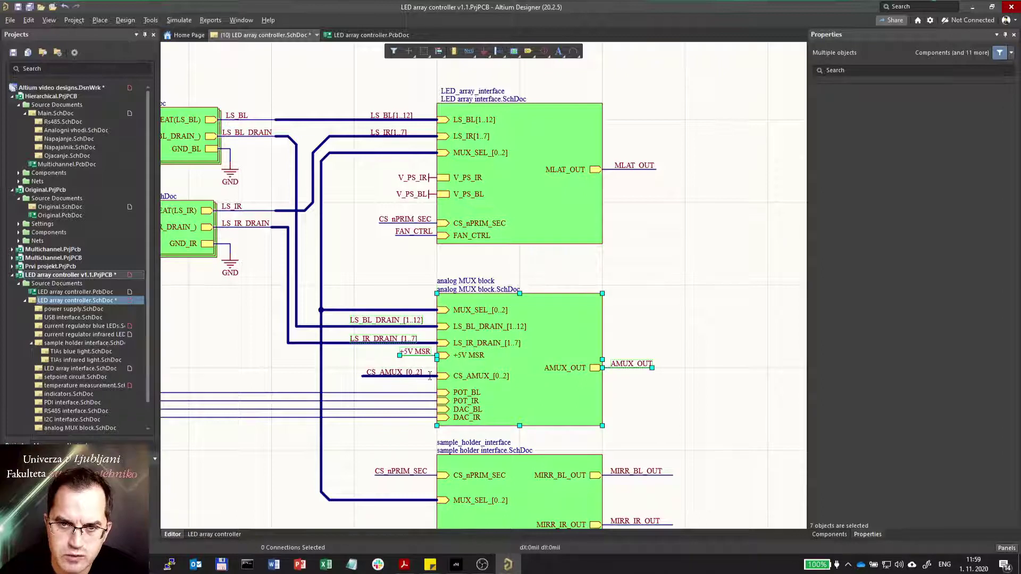
pyautogui.keyDown('shift'); pyautogui.click(428, 376); pyautogui.keyUp('shift')
pyautogui.moveTo(602, 367); pyautogui.dragTo(604, 355)
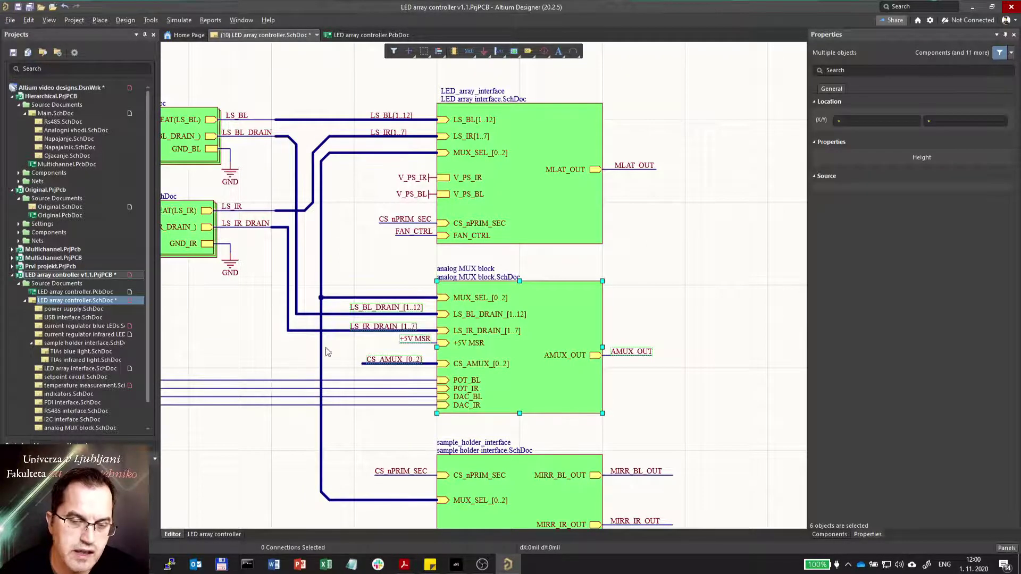
# Try dragging the LED_array_interface sheet symbol slightly upward with its net labels and wires, and undo the move
pyautogui.keyDown('ctrl'); pyautogui.scroll(-1, 473, 311); pyautogui.keyUp('ctrl')
pyautogui.keyDown('ctrl'); pyautogui.scroll(-3, 474, 311); pyautogui.keyUp('ctrl')
pyautogui.keyDown('ctrl'); pyautogui.scroll(4, 433, 198); pyautogui.keyUp('ctrl')
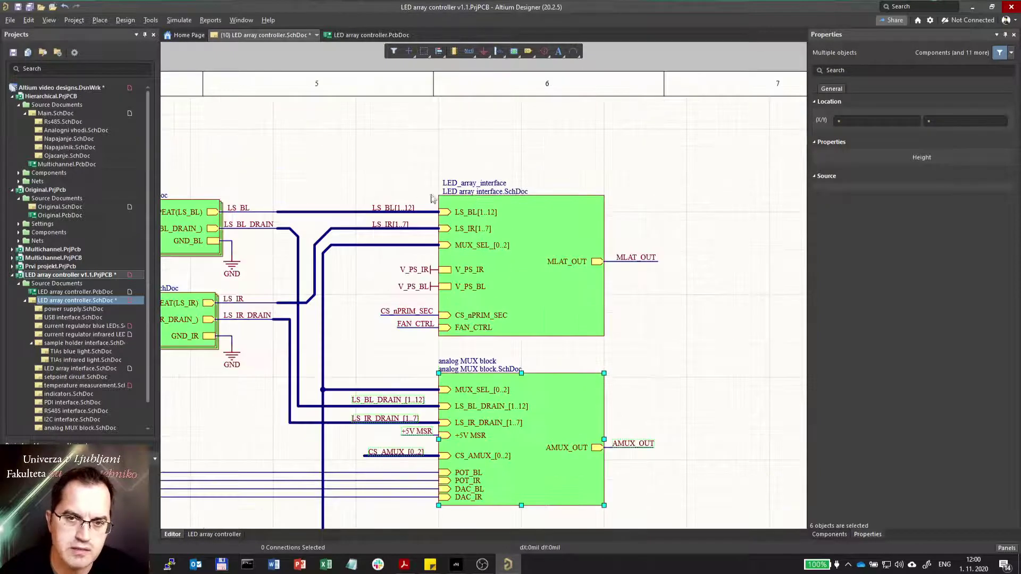
pyautogui.moveTo(399, 151); pyautogui.dragTo(678, 345)
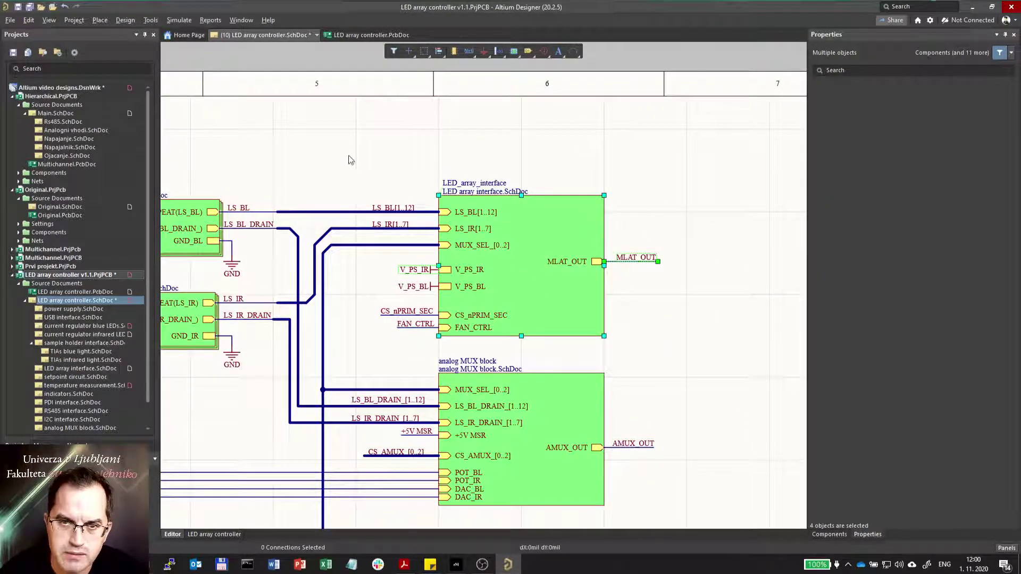
pyautogui.moveTo(359, 155); pyautogui.dragTo(681, 347)
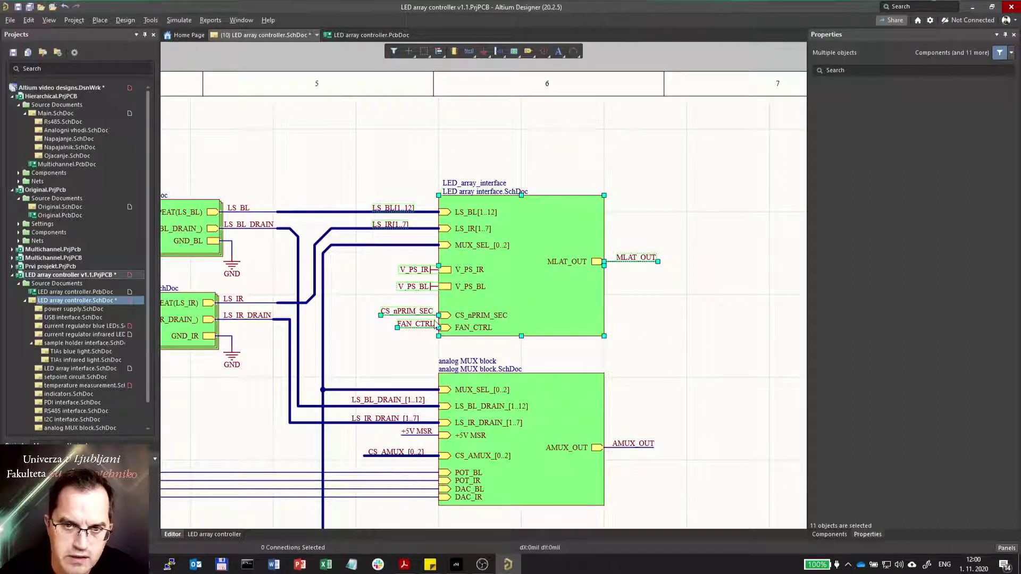
pyautogui.moveTo(522, 316); pyautogui.dragTo(440, 315)
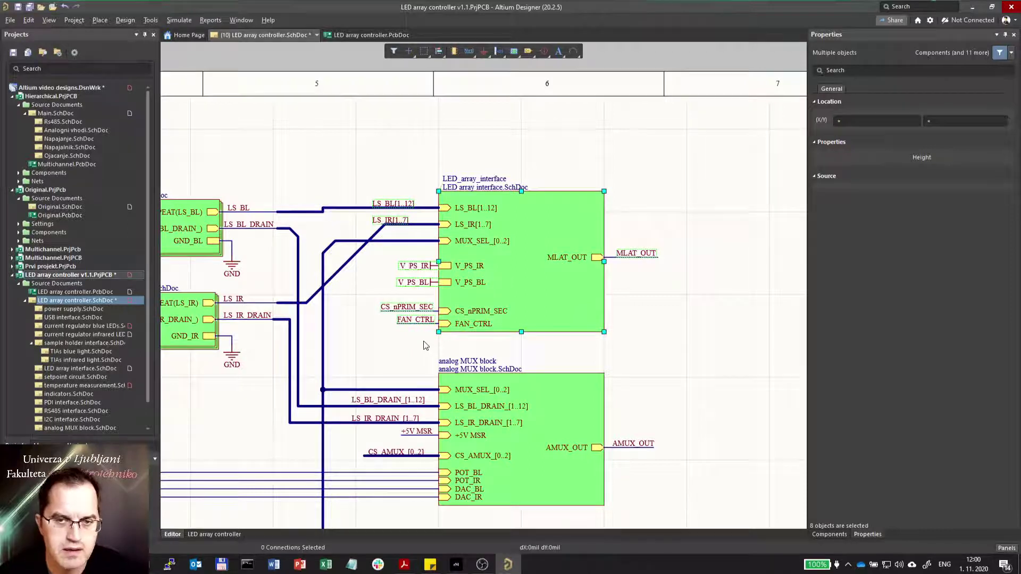
pyautogui.hotkey('ctrl', 'z')
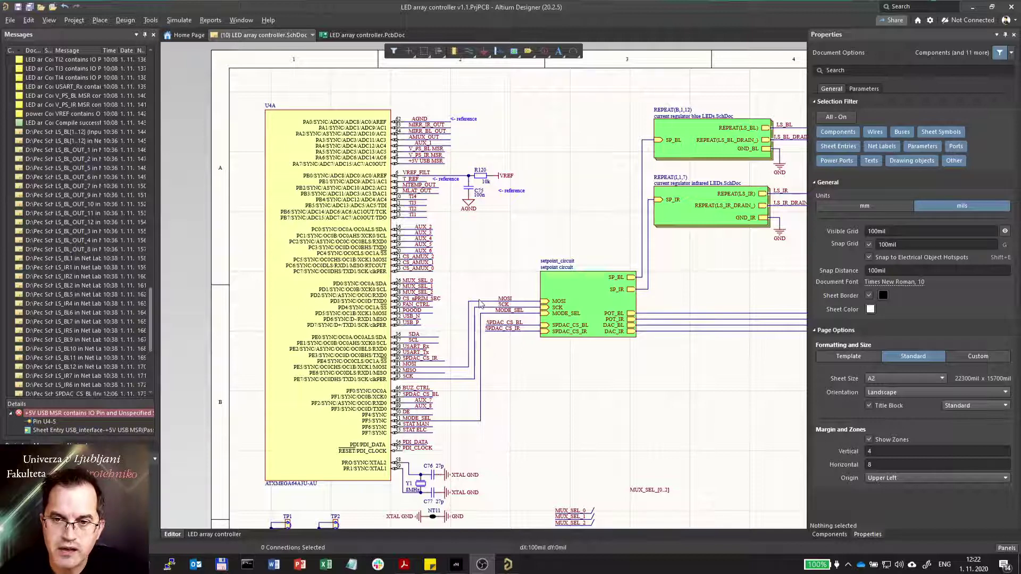
# Copy the SPDAC_CS_BL net name from the label beside setpoint_circuit and search for it in the current document's net identifiers
pyautogui.click(491, 325)
pyautogui.keyDown('ctrl'); pyautogui.scroll(6, 492, 325); pyautogui.keyUp('ctrl')
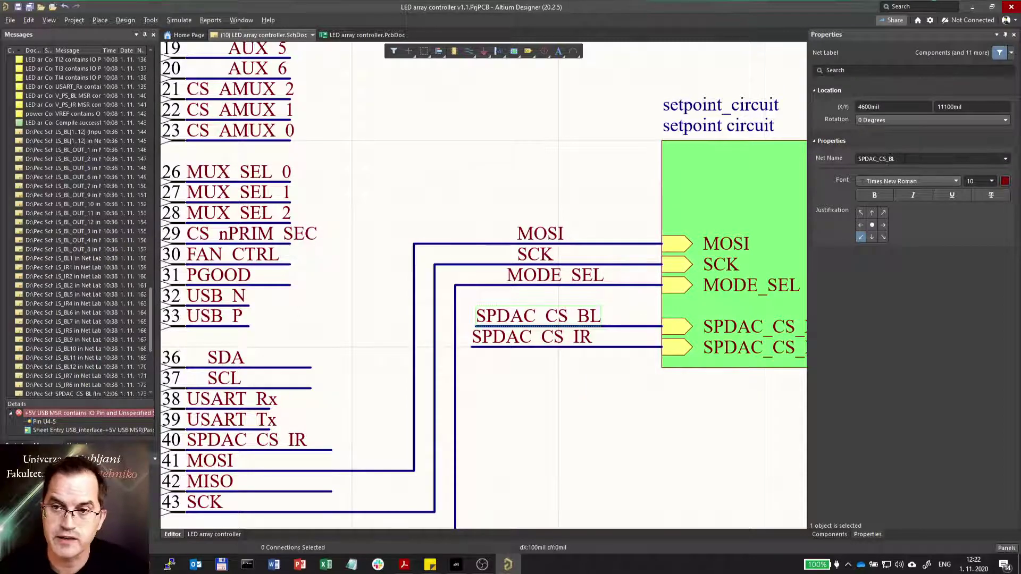
pyautogui.click(892, 158)
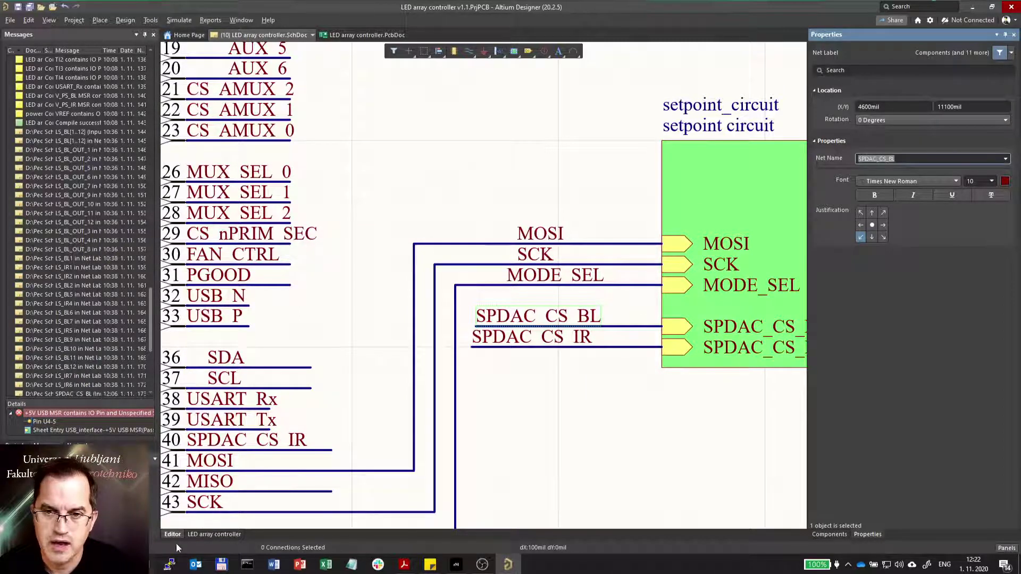
pyautogui.click(560, 497)
pyautogui.hotkey('ctrl', 'f')
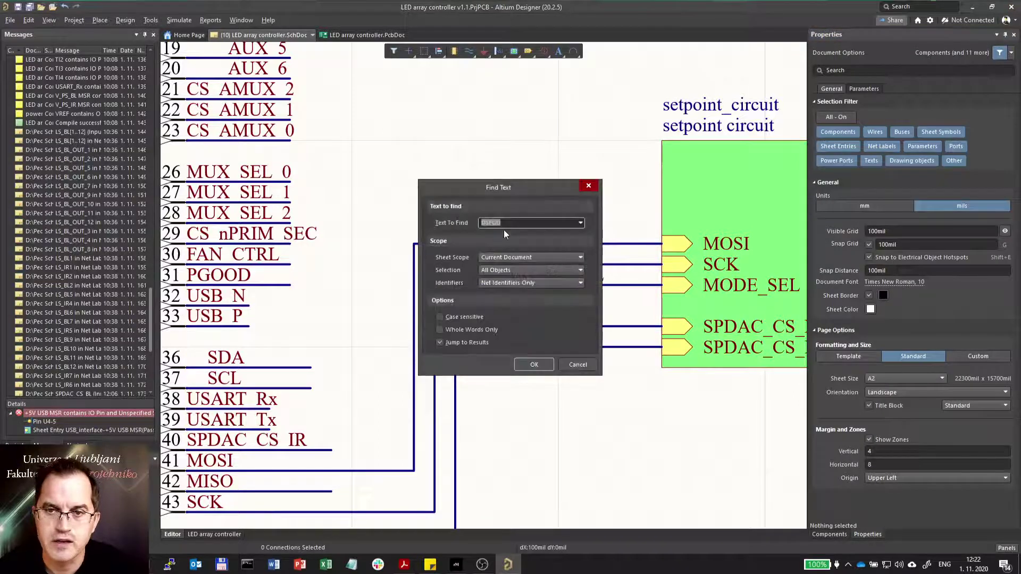
pyautogui.click(533, 365)
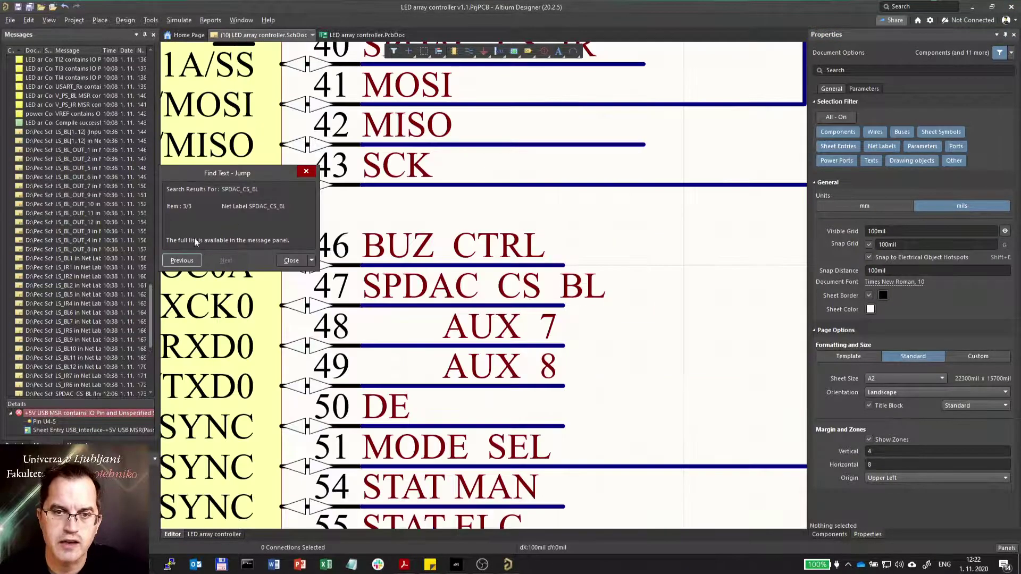
# Browse backward and forward through the SPDAC_CS_BL search results, and close the results
pyautogui.click(181, 261)
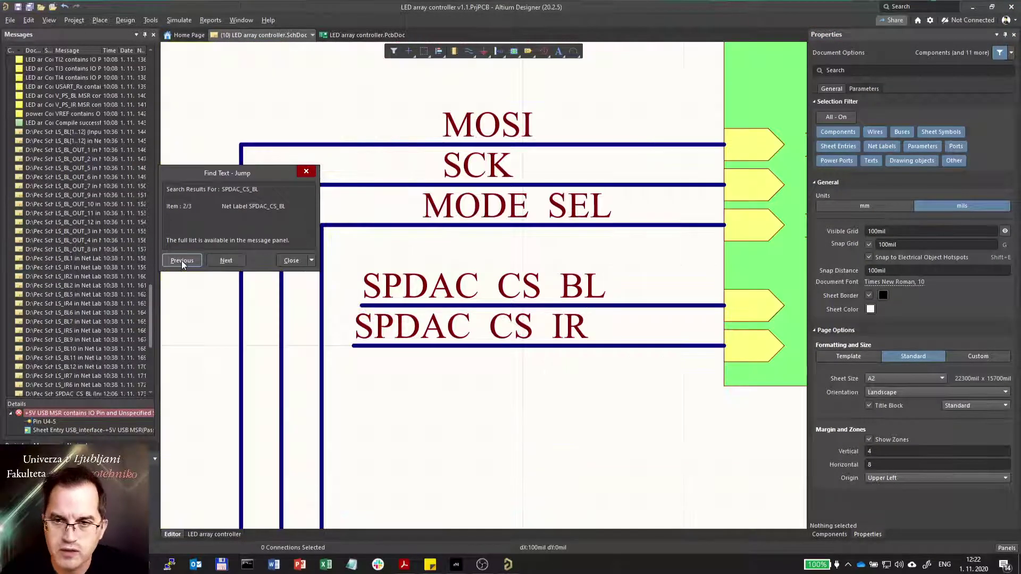
pyautogui.click(181, 260)
pyautogui.click(226, 260)
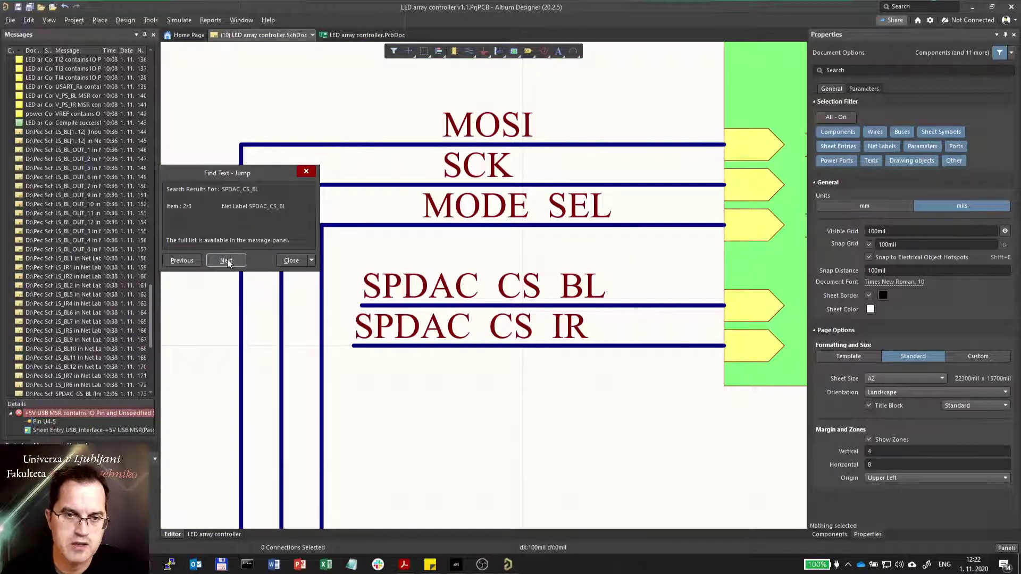
pyautogui.click(227, 260)
pyautogui.click(291, 261)
pyautogui.keyDown('ctrl'); pyautogui.scroll(-5, 411, 336); pyautogui.keyUp('ctrl')
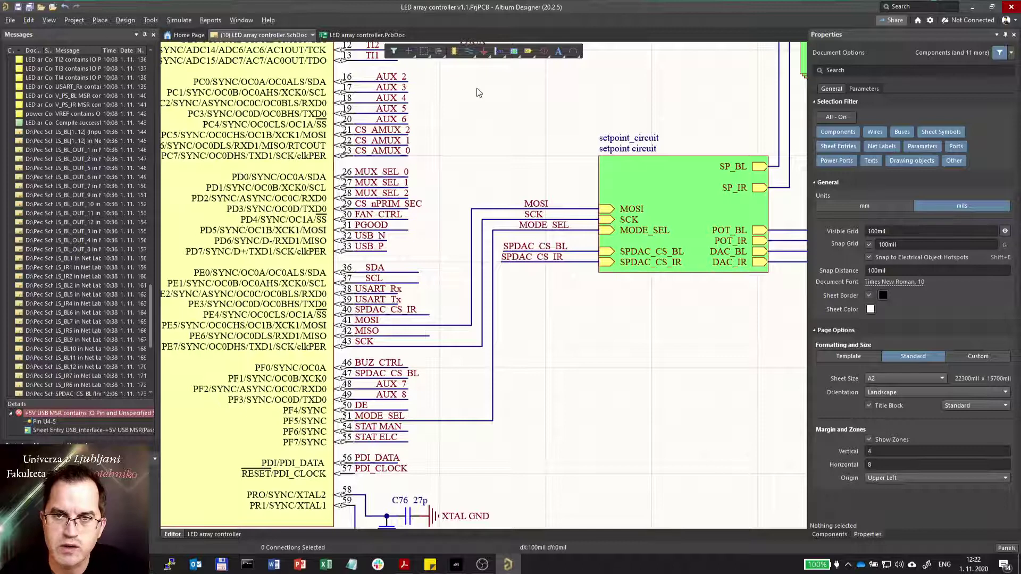
# Draw a wire from the SPDAC_CS_BL wire at pin 47 to the free end of setpoint_circuit's SPDAC_CS_BL wire
pyautogui.keyDown('ctrl'); pyautogui.scroll(1, 468, 109); pyautogui.keyUp('ctrl')
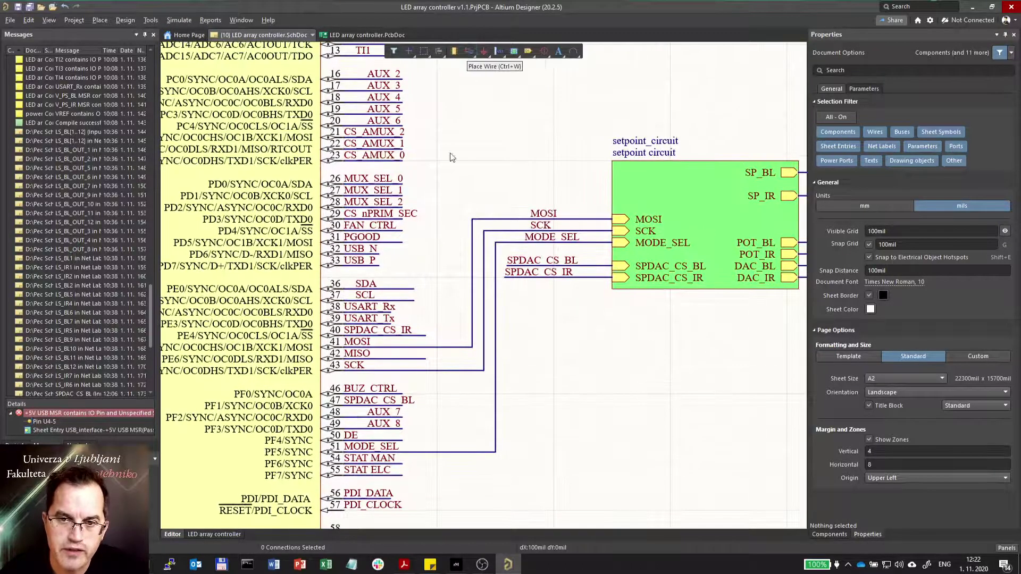
pyautogui.keyDown('ctrl'); pyautogui.scroll(1, 375, 413); pyautogui.keyUp('ctrl')
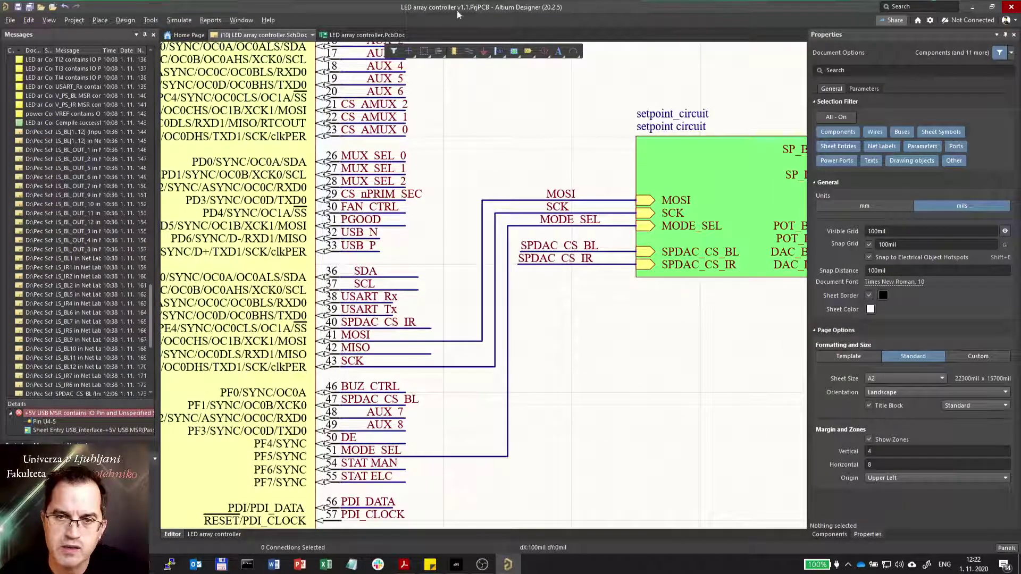
pyautogui.click(468, 51)
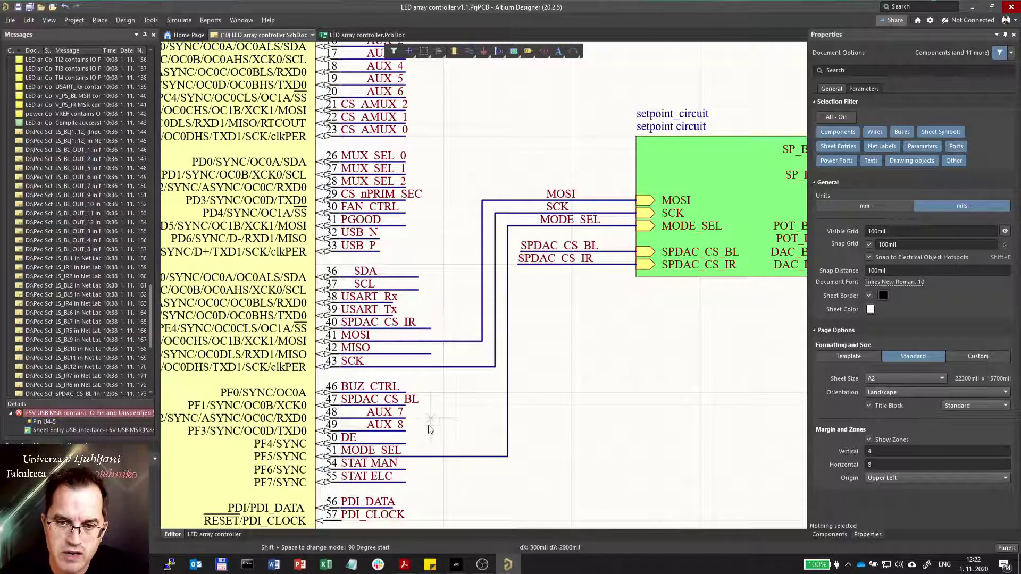
pyautogui.click(405, 406)
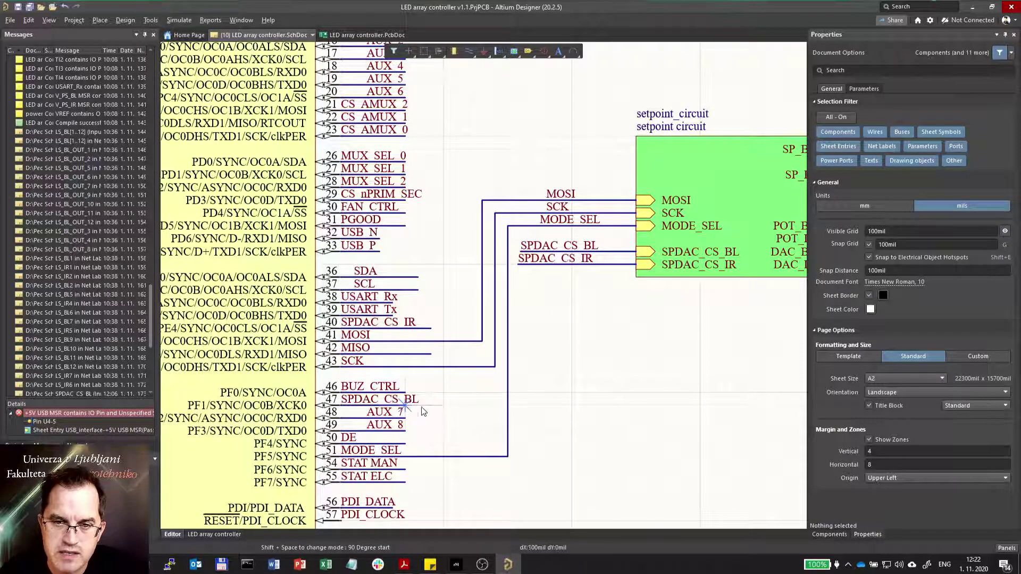
pyautogui.click(525, 408)
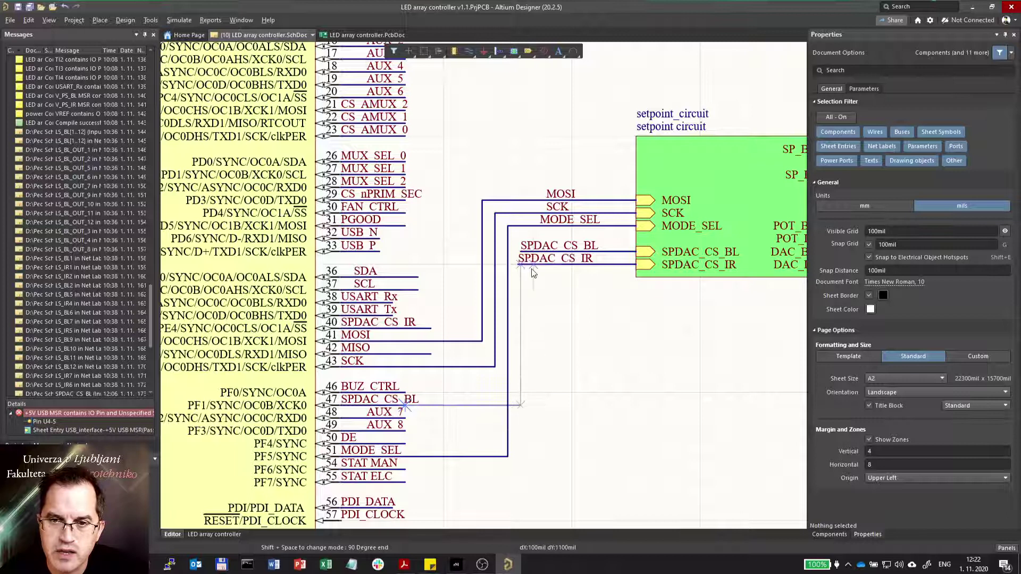
pyautogui.keyDown('ctrl'); pyautogui.scroll(3, 531, 269); pyautogui.keyUp('ctrl')
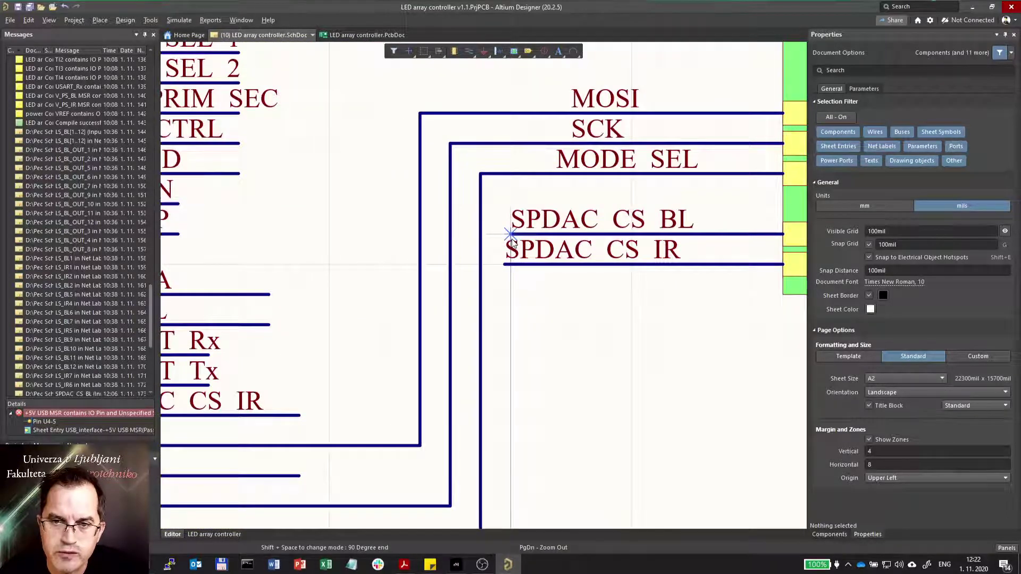
pyautogui.click(511, 234)
pyautogui.click(549, 231)
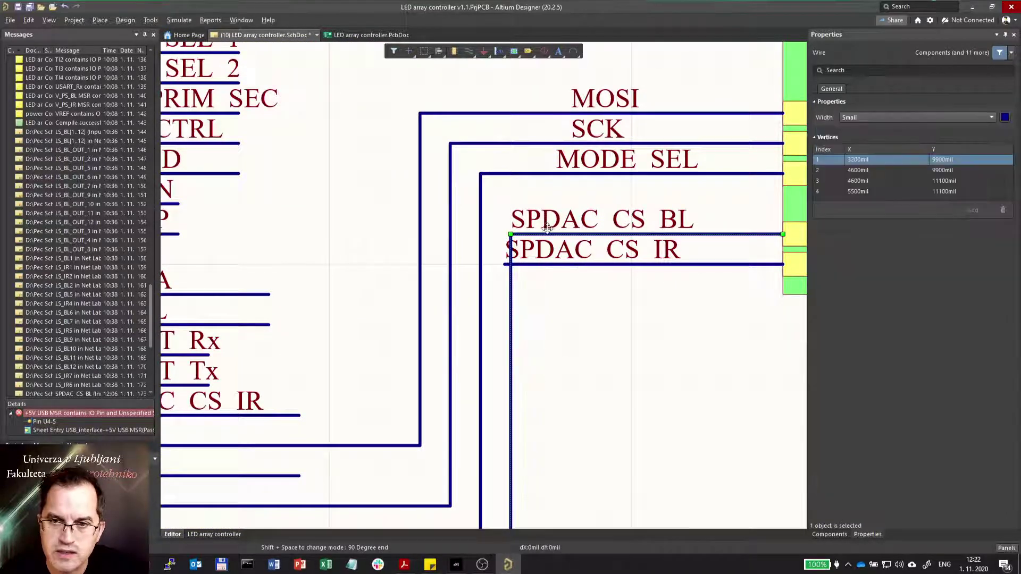
# Shorten the free end of setpoint_circuit's SPDAC_CS_IR wire to clear the SPDAC_CS_BL wire, and move its net label onto the shortened wire
pyautogui.click(544, 224)
pyautogui.click(545, 257)
pyautogui.keyDown('ctrl'); pyautogui.scroll(4, 514, 274); pyautogui.keyUp('ctrl')
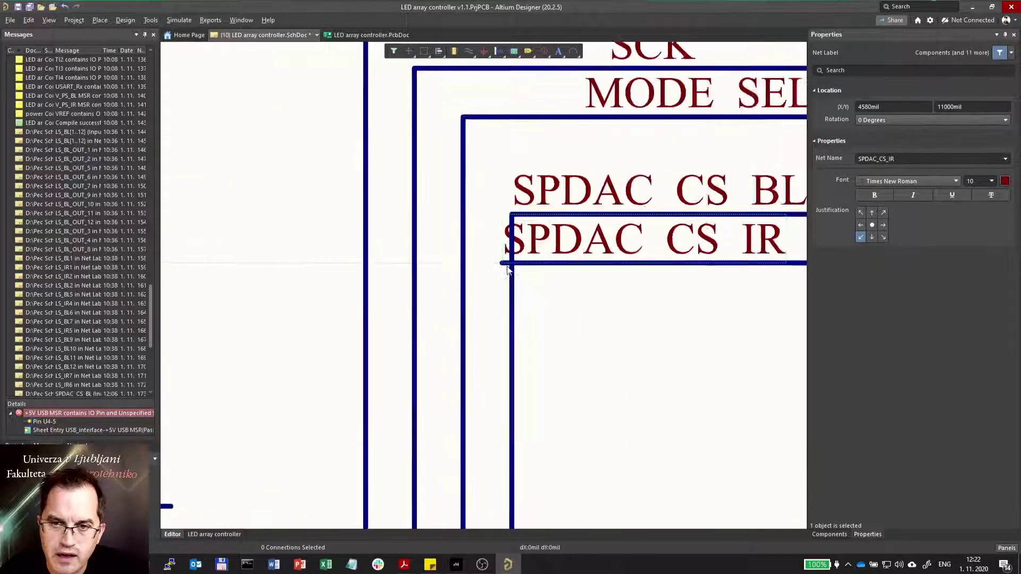
pyautogui.click(501, 261)
pyautogui.moveTo(501, 260); pyautogui.dragTo(584, 239)
pyautogui.click(629, 226)
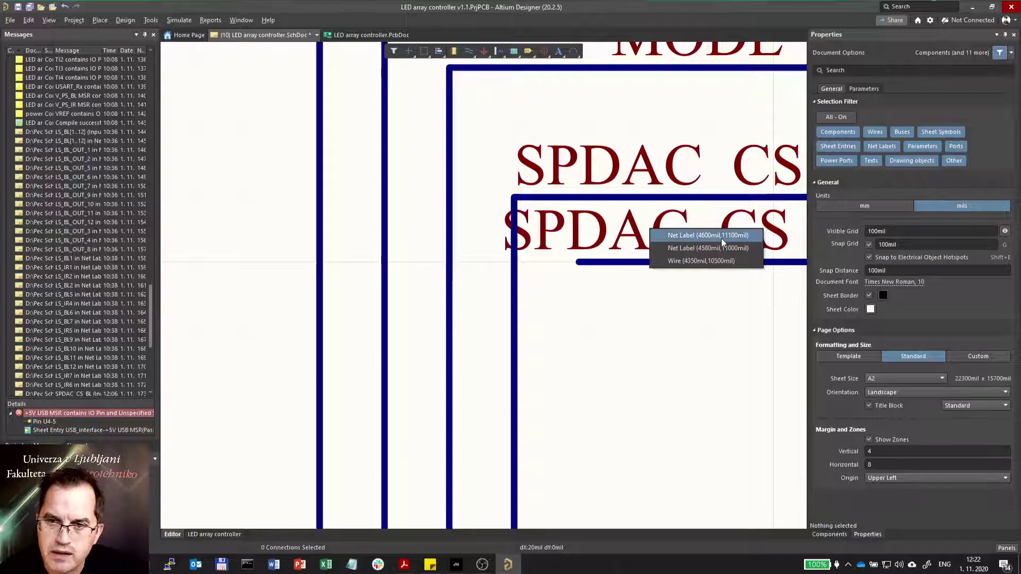
pyautogui.click(721, 238)
pyautogui.click(601, 264)
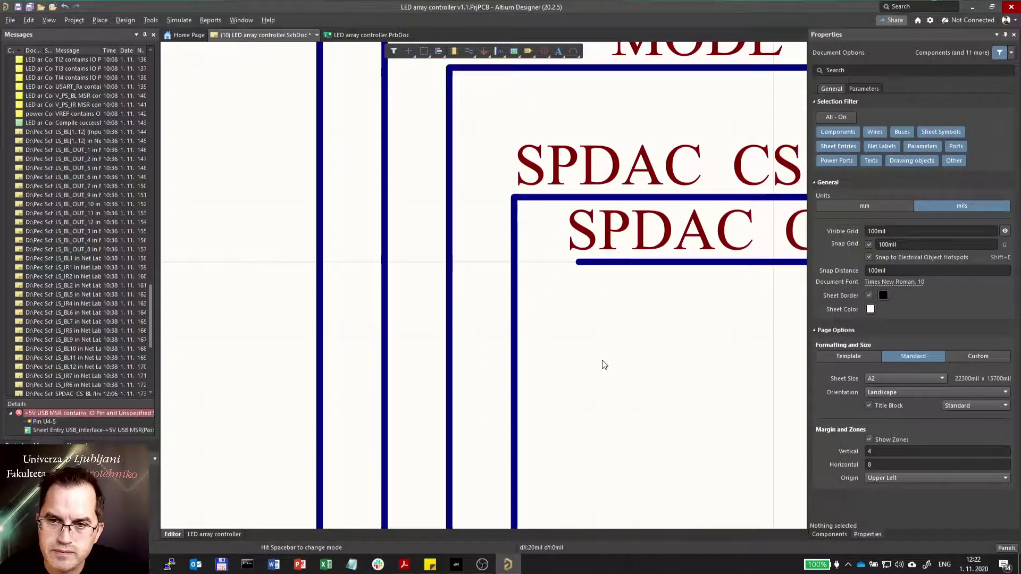
# Draw a wire from the free end of setpoint_circuit's SPDAC_CS_IR wire to the SPDAC_CS_IR wire at pin 40, and select it
pyautogui.keyDown('ctrl'); pyautogui.scroll(-6, 602, 359); pyautogui.keyUp('ctrl')
pyautogui.click(470, 52)
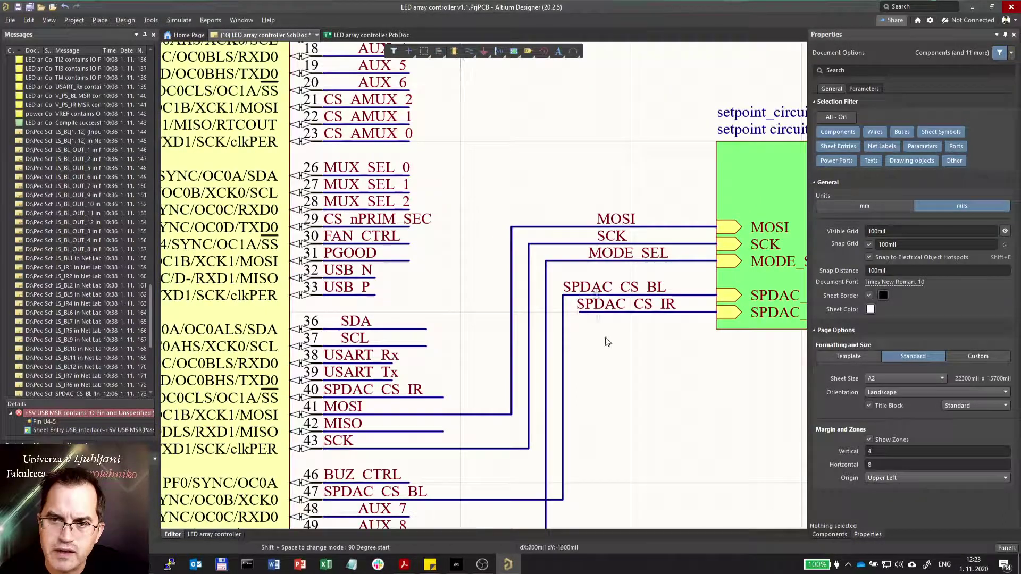
pyautogui.click(579, 315)
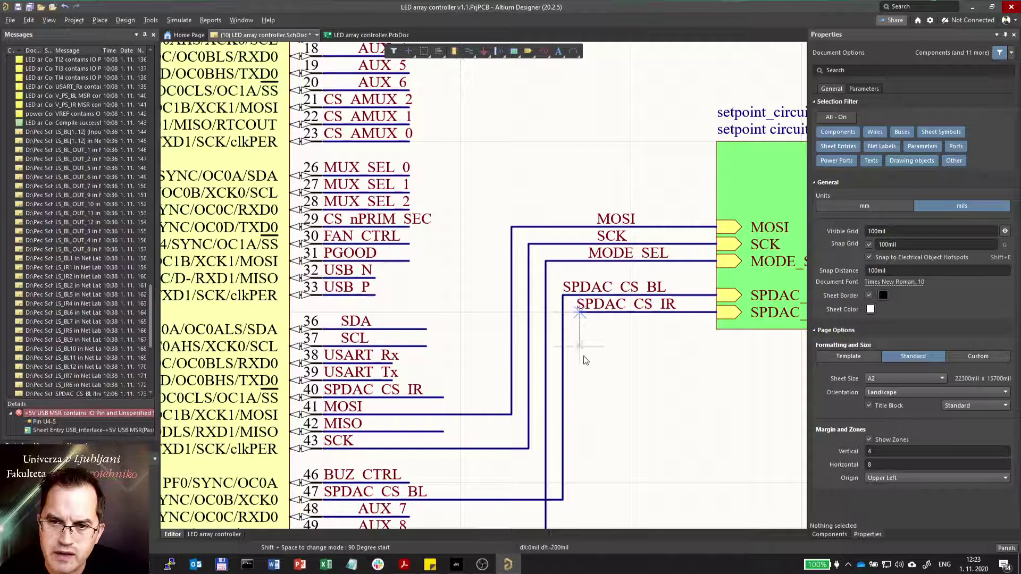
pyautogui.press('space')
pyautogui.click(449, 403)
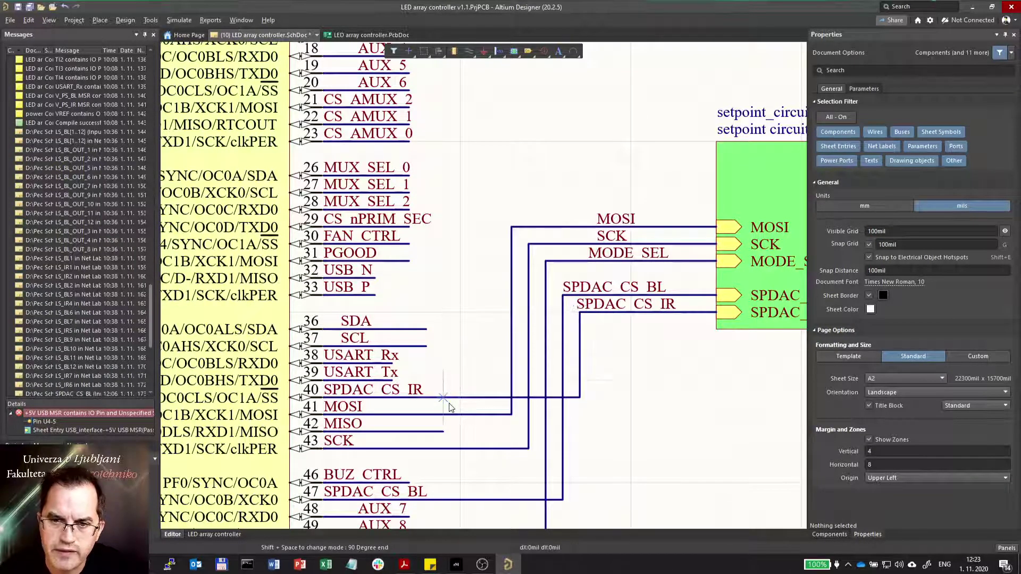
pyautogui.press('Escape')
pyautogui.click(449, 403)
pyautogui.keyDown('ctrl'); pyautogui.scroll(-3, 446, 359); pyautogui.keyUp('ctrl')
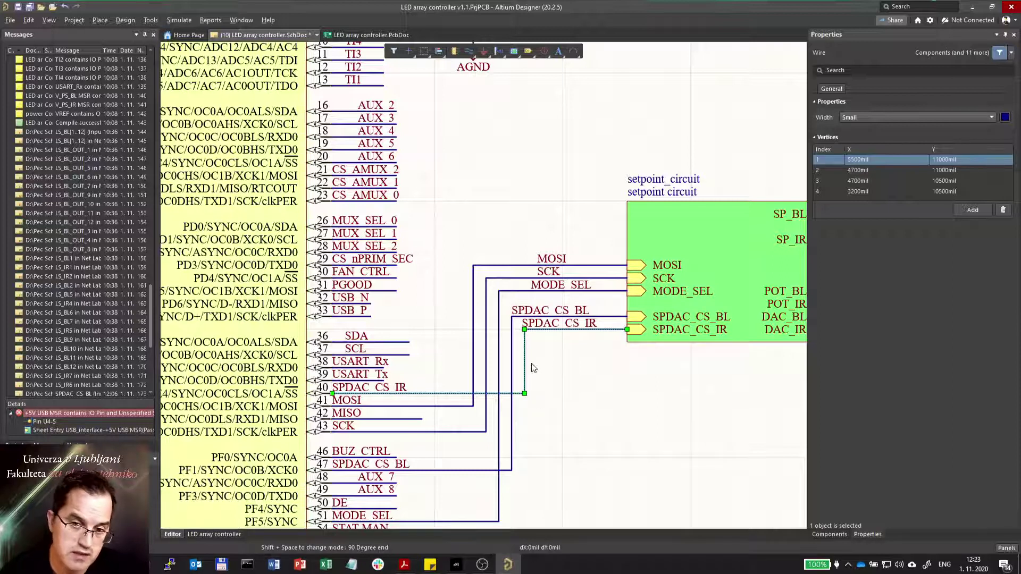
# Move the SPDAC_CS_IR sheet entry above the MOSI entry on the setpoint_circuit sheet symbol
pyautogui.keyDown('ctrl'); pyautogui.scroll(3, 659, 313); pyautogui.keyUp('ctrl')
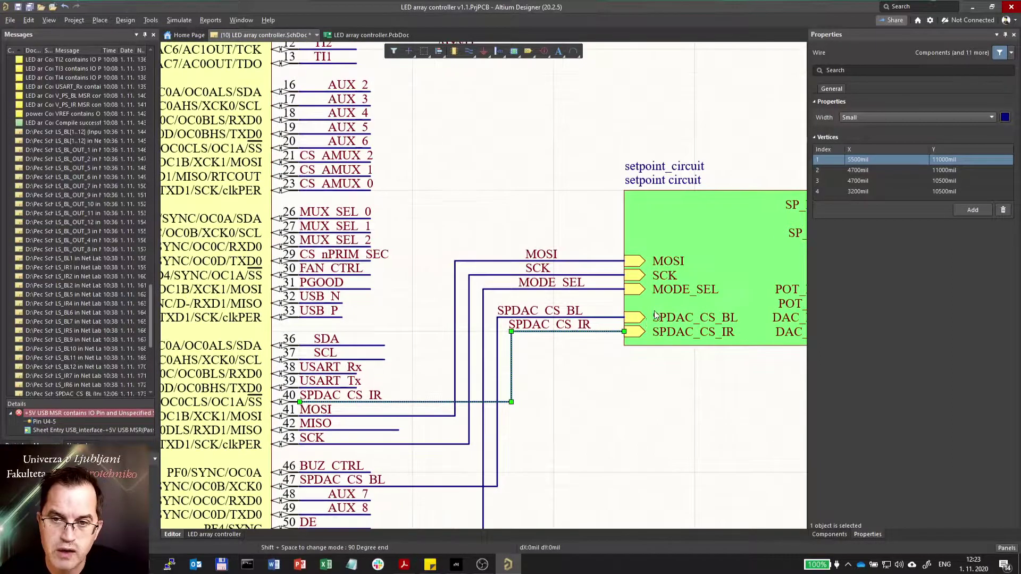
pyautogui.keyDown('ctrl'); pyautogui.scroll(-1, 561, 371); pyautogui.keyUp('ctrl')
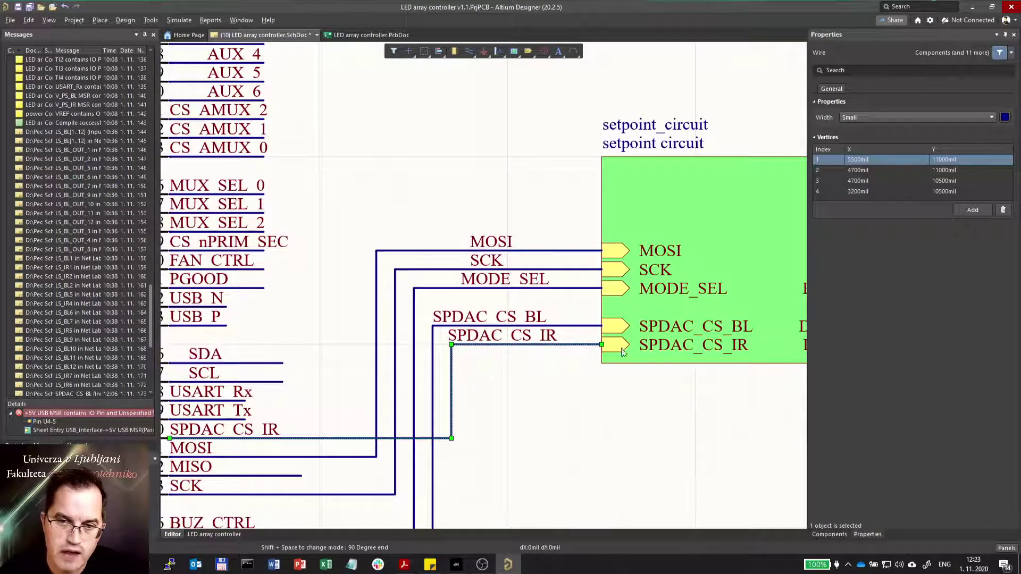
pyautogui.moveTo(622, 351); pyautogui.dragTo(614, 139)
pyautogui.keyDown('ctrl'); pyautogui.scroll(2, 608, 310); pyautogui.keyUp('ctrl')
# Move the horizontal SPDAC_CS_IR wire segment, its net label and its sheet entry between MODE_SEL and SPDAC_CS_BL at setpoint_circuit
pyautogui.click(561, 374)
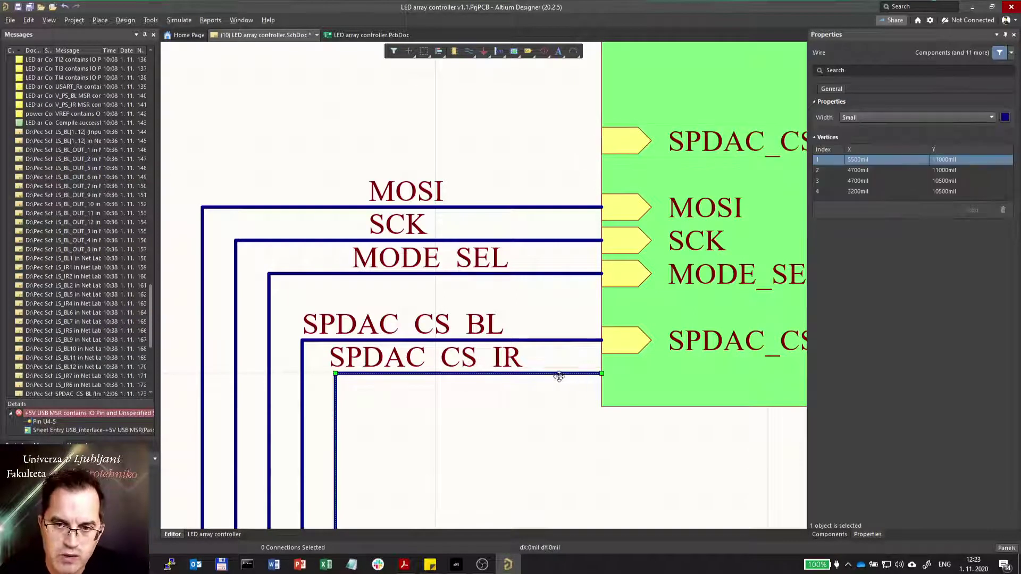
pyautogui.moveTo(509, 373); pyautogui.dragTo(478, 360)
pyautogui.click(425, 348)
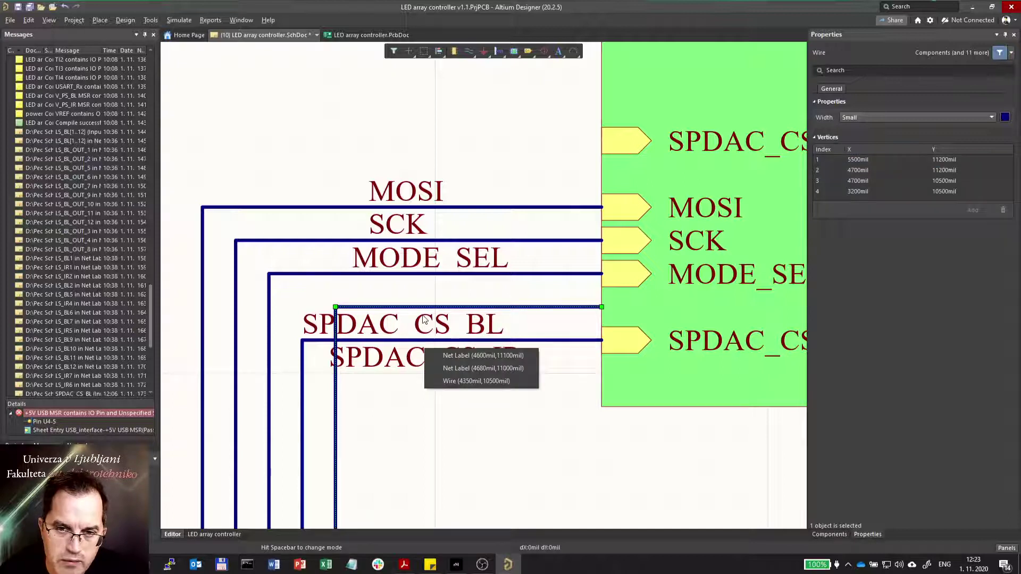
pyautogui.click(459, 359)
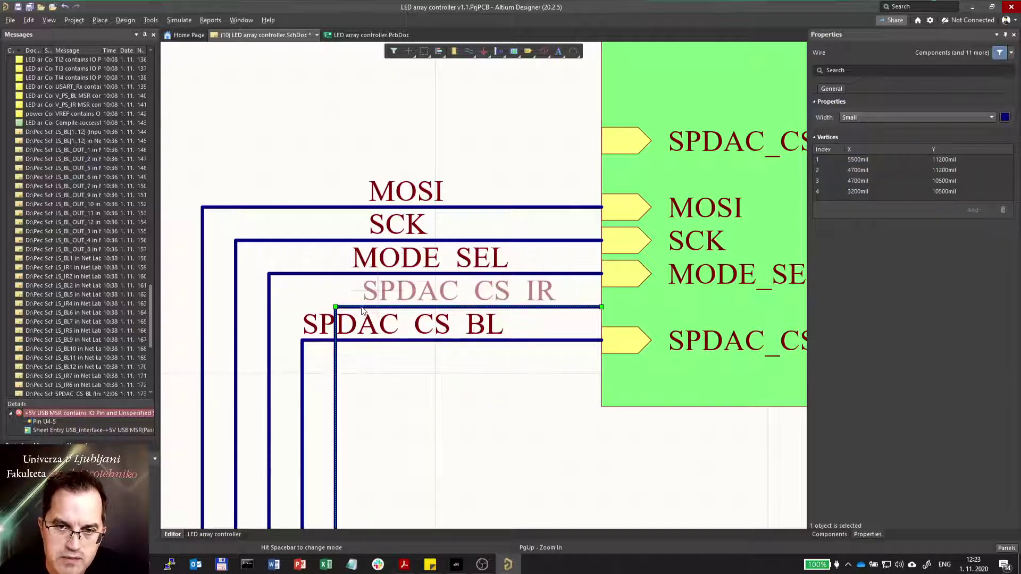
pyautogui.click(350, 304)
pyautogui.moveTo(632, 138); pyautogui.dragTo(621, 314)
# Shift the vertical segment and net label of the SPDAC_CS_BL wire so the segment runs between the SPDAC_CS_IR wire and setpoint_circuit
pyautogui.keyDown('ctrl'); pyautogui.scroll(-2, 564, 399); pyautogui.keyUp('ctrl')
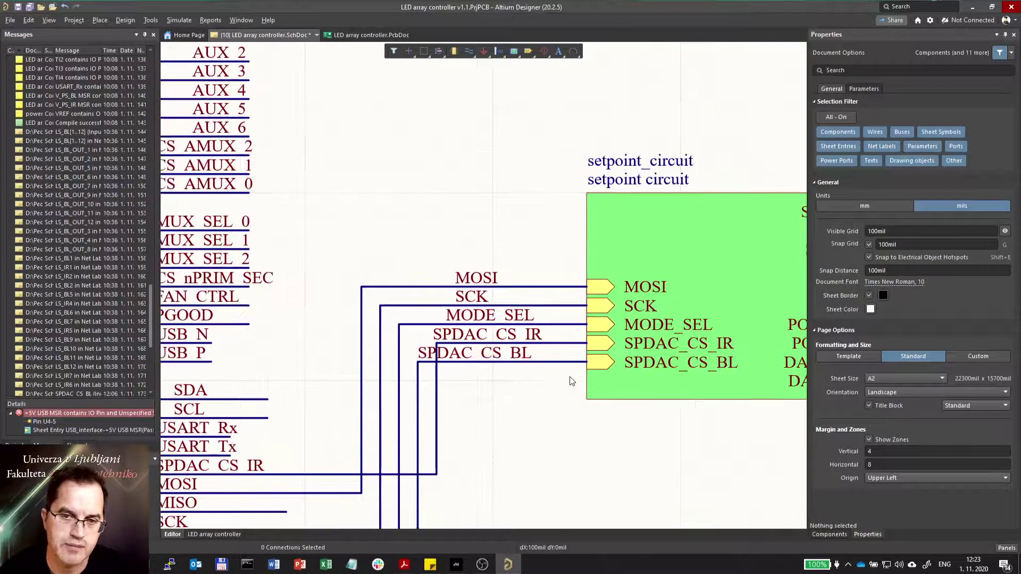
pyautogui.moveTo(418, 433); pyautogui.dragTo(535, 450)
pyautogui.scroll(-3, 518, 430)
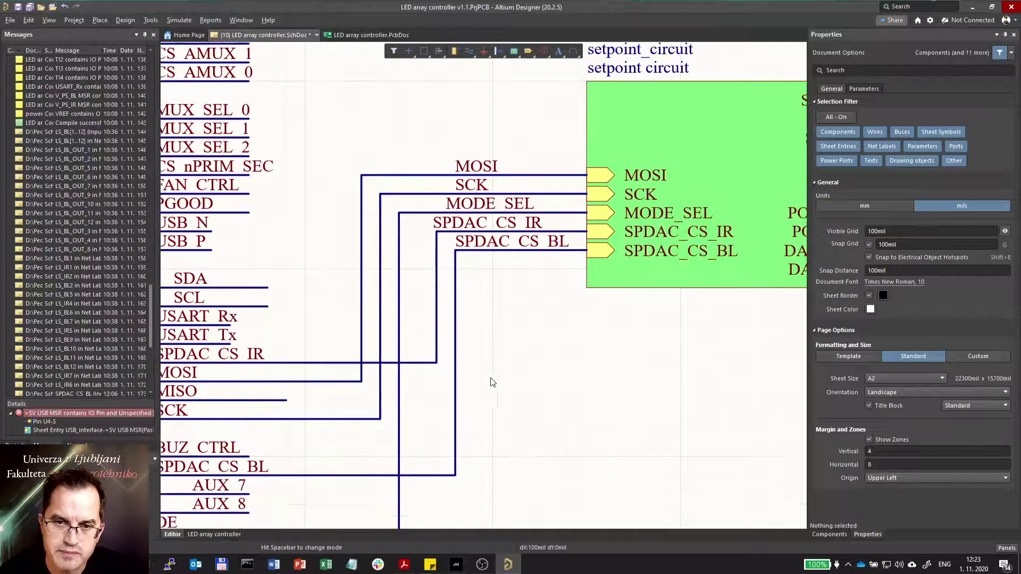
# Stretch the top edge of setpoint_circuit upward by about 600 mil, and move its designator and file name above the new edge
pyautogui.scroll(1, 569, 313)
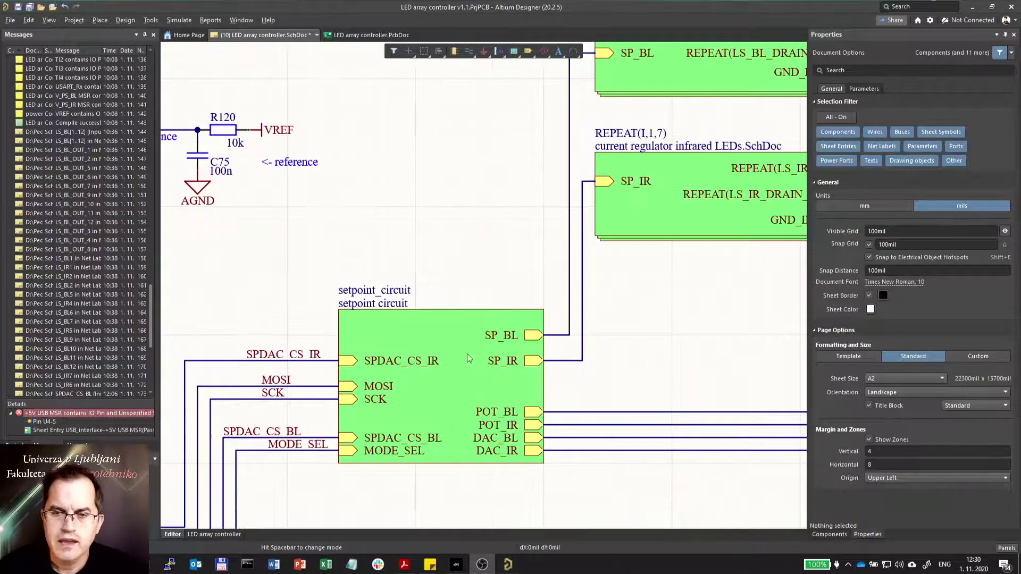
pyautogui.click(445, 323)
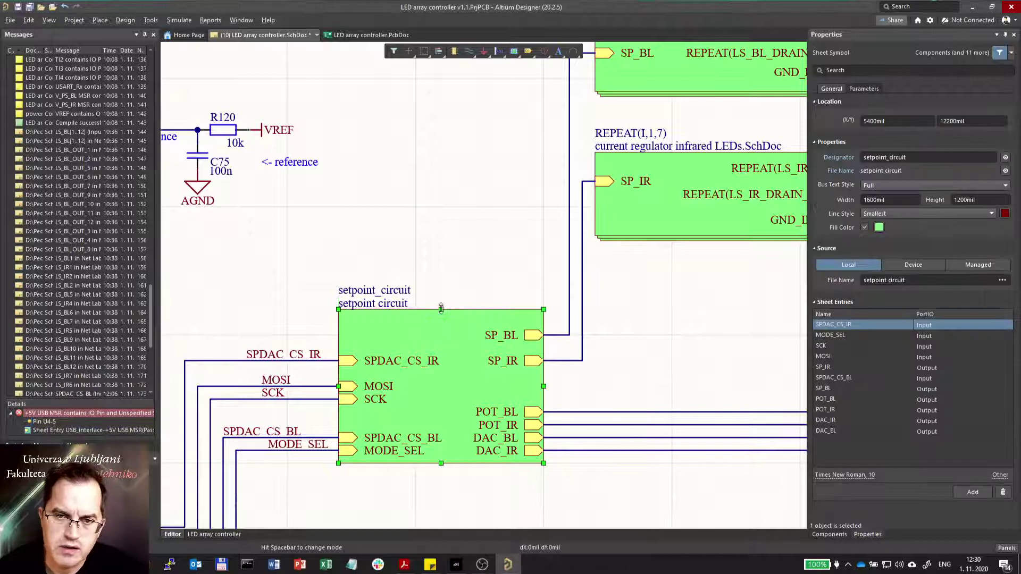
pyautogui.moveTo(441, 309); pyautogui.dragTo(440, 233)
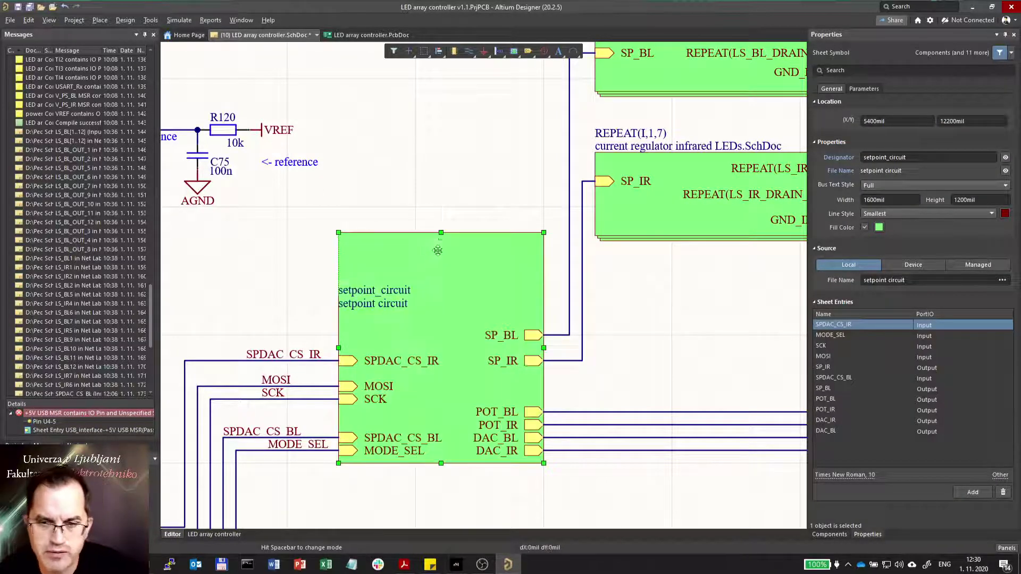
pyautogui.click(277, 280)
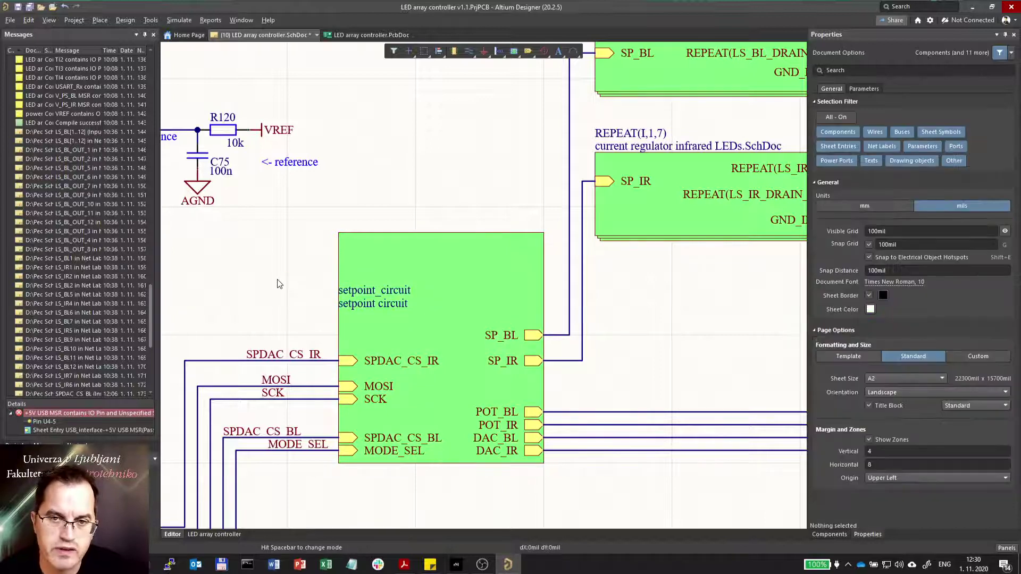
pyautogui.moveTo(369, 292); pyautogui.dragTo(365, 206)
pyautogui.click(368, 304)
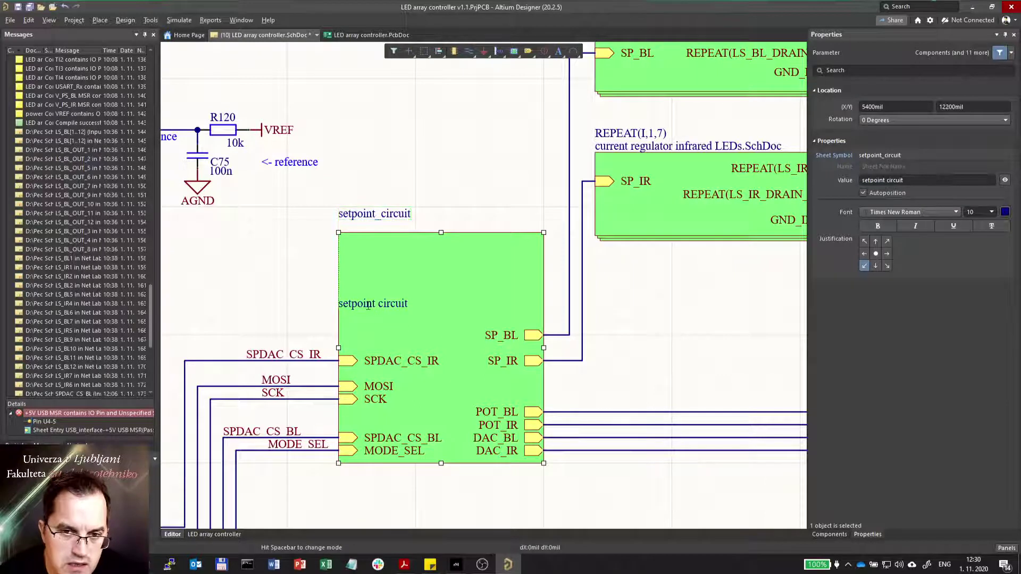
pyautogui.moveTo(368, 305); pyautogui.dragTo(368, 227)
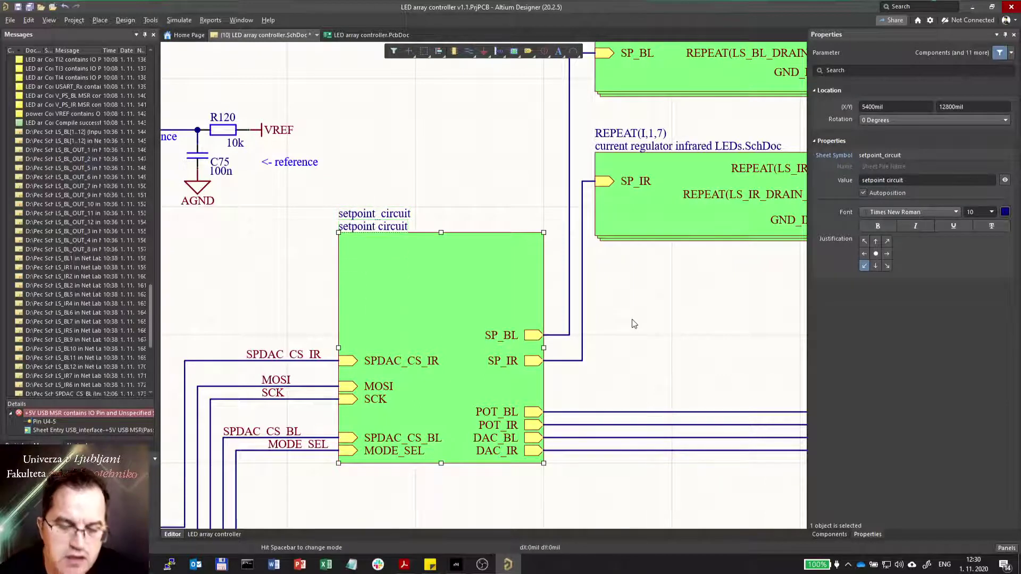
pyautogui.click(452, 225)
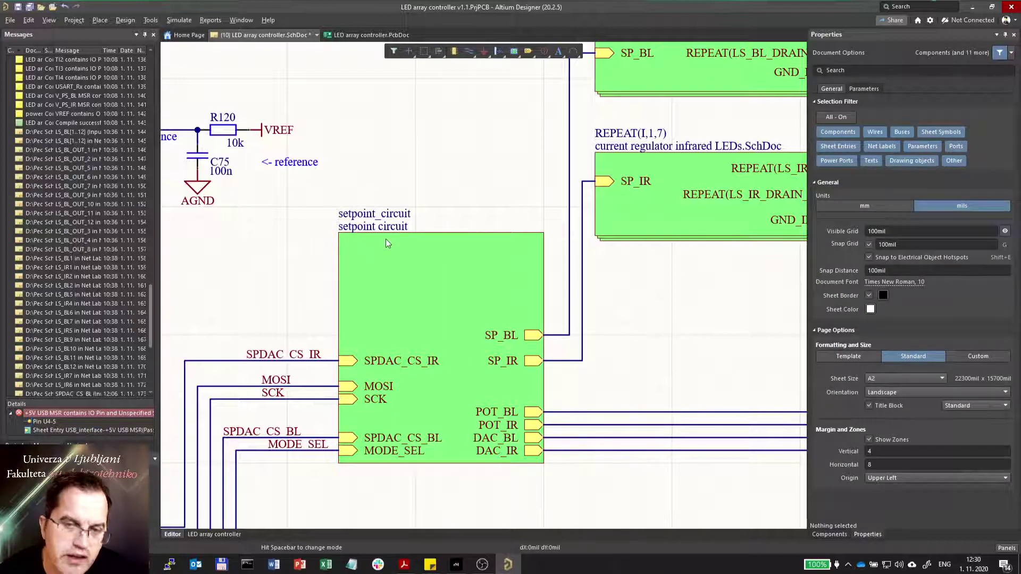
# Reduce the setpoint_circuit sheet symbol to a height of 1300mil from its top edge, and move its file name and designator down above it
pyautogui.click(453, 258)
pyautogui.moveTo(441, 233); pyautogui.dragTo(442, 304)
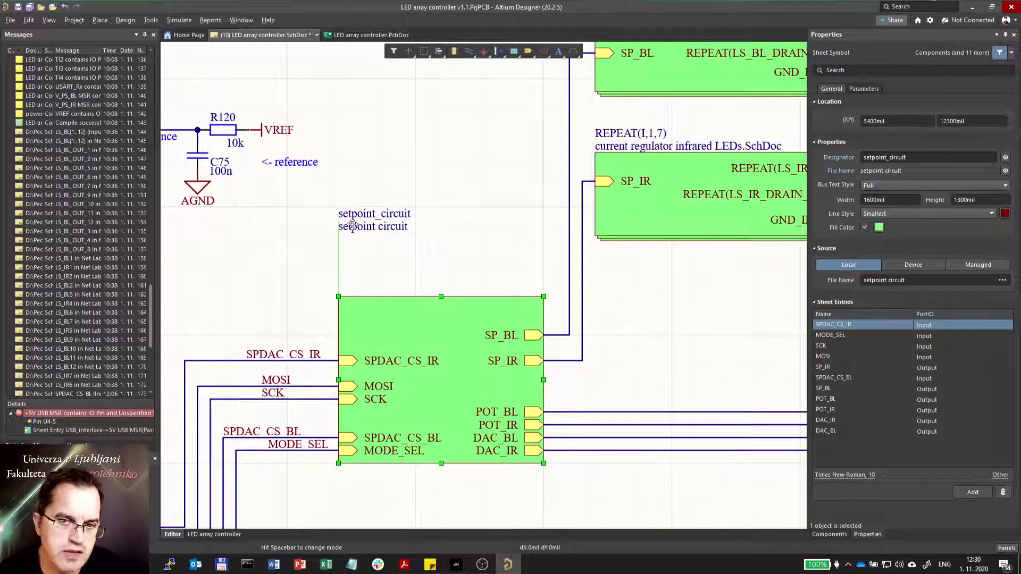
pyautogui.moveTo(310, 192); pyautogui.dragTo(483, 251)
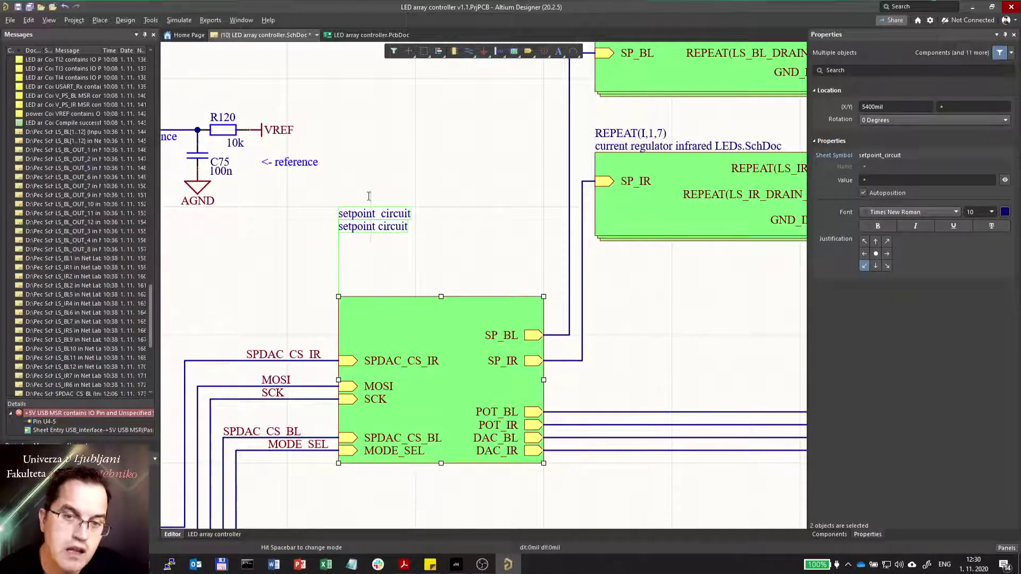
pyautogui.click(370, 266)
pyautogui.click(352, 228)
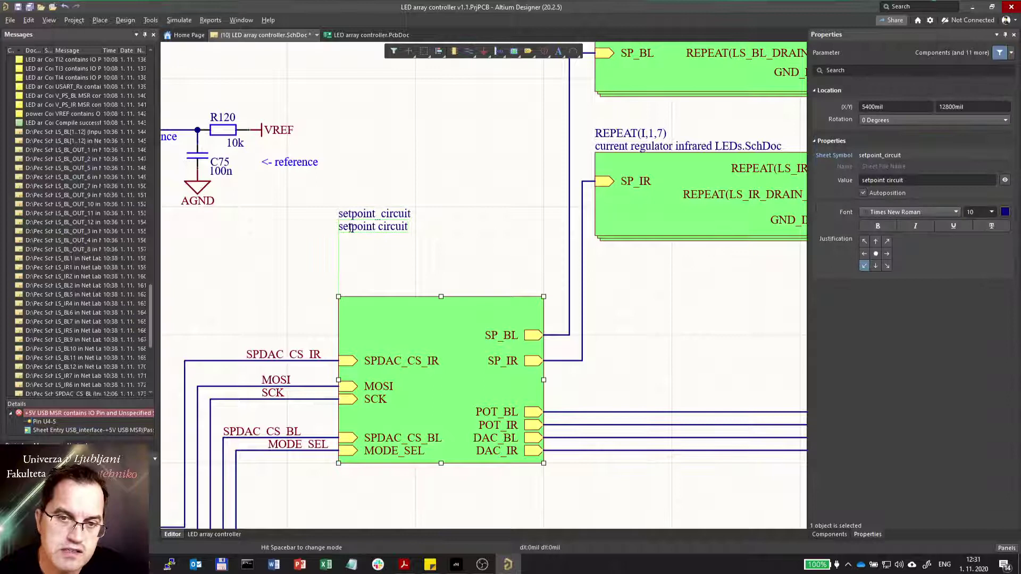
pyautogui.moveTo(351, 228); pyautogui.dragTo(351, 292)
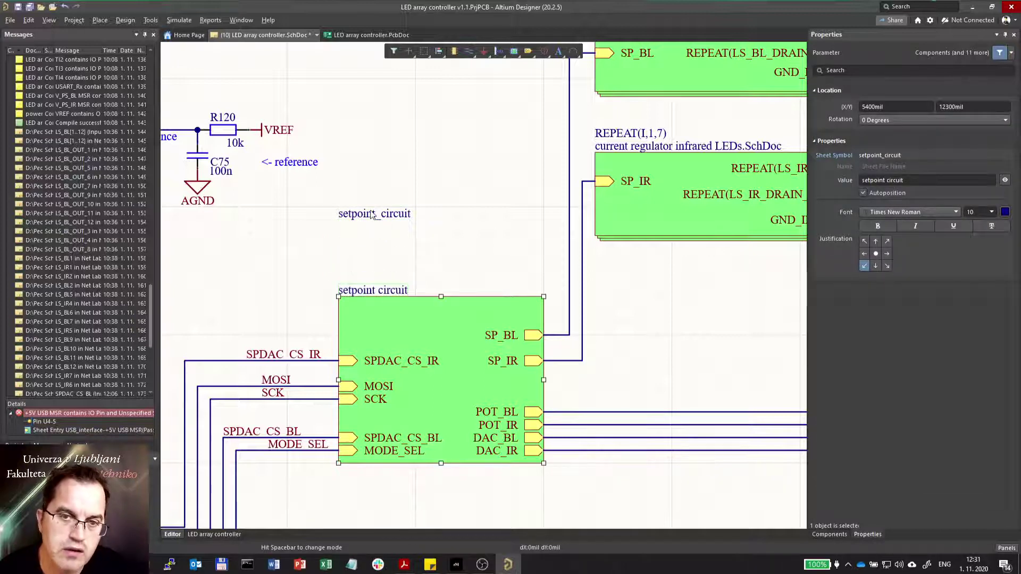
pyautogui.moveTo(371, 213); pyautogui.dragTo(350, 271)
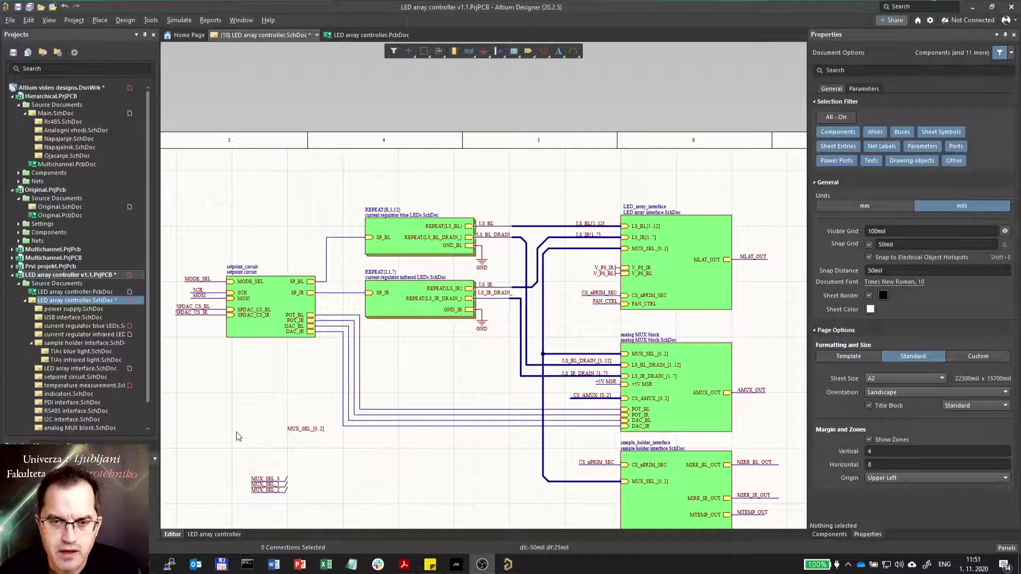
# Reposition the MUX_SEL_[0..2] net label slightly, and cycle the snap grid to 100mil
pyautogui.keyDown('ctrl'); pyautogui.scroll(6, 236, 432); pyautogui.keyUp('ctrl')
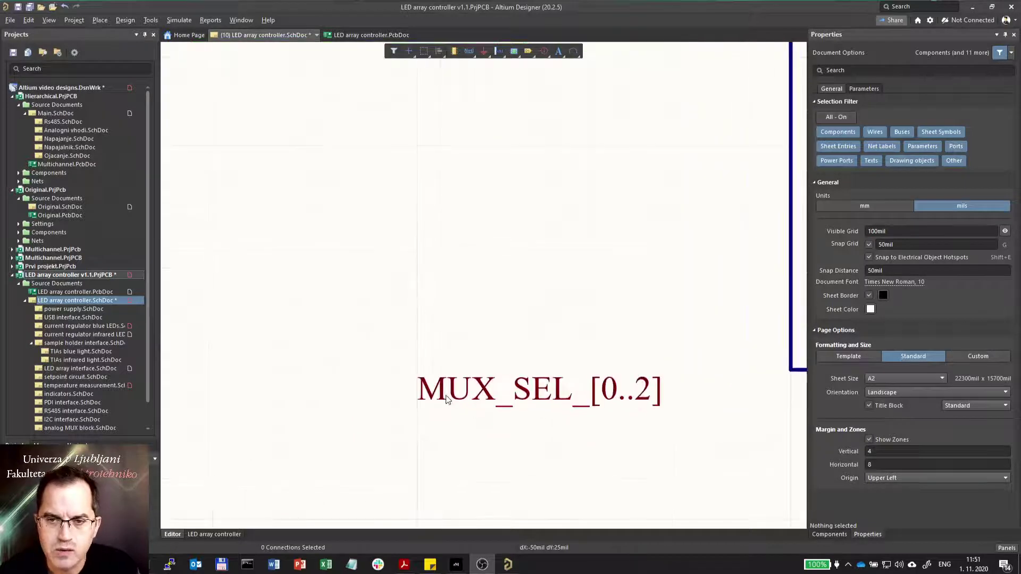
pyautogui.moveTo(447, 400); pyautogui.dragTo(415, 402)
pyautogui.press('g')
pyautogui.press('g')
pyautogui.press('g')
pyautogui.press('g')
pyautogui.keyDown('ctrl'); pyautogui.scroll(-2, 359, 459); pyautogui.keyUp('ctrl')
pyautogui.keyDown('ctrl'); pyautogui.scroll(-3, 358, 461); pyautogui.keyUp('ctrl')
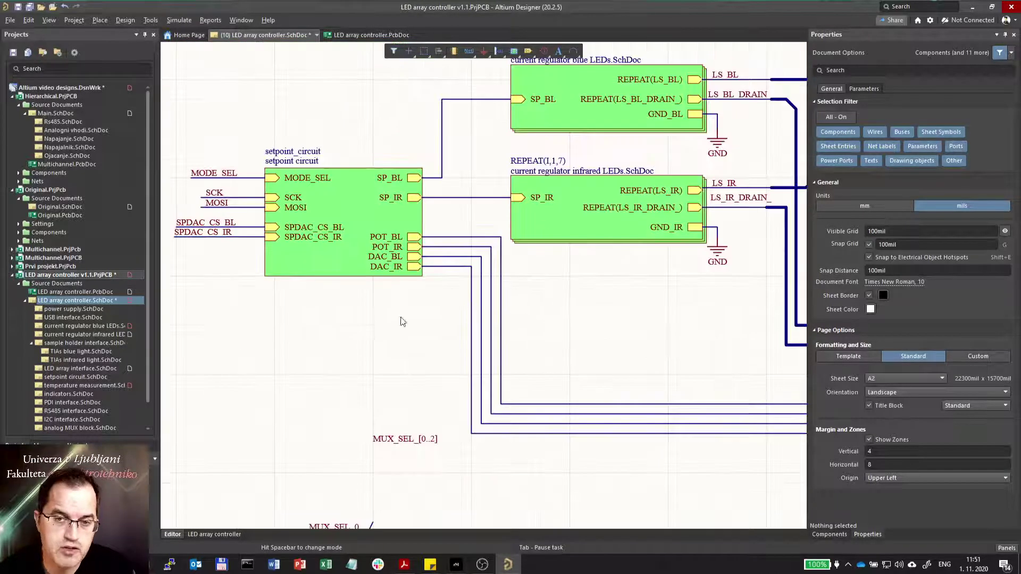
# Move the REPEAT(LS_IR) sheet entry of the infrared current regulator up 50mil so it meets the LS_IR wire
pyautogui.moveTo(610, 291); pyautogui.dragTo(452, 418, button='right')
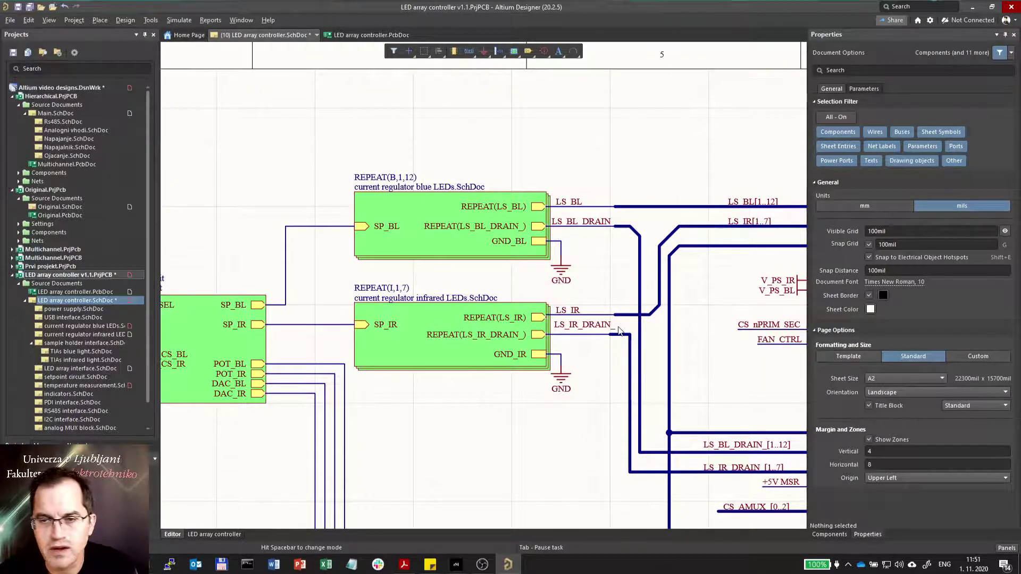
pyautogui.keyDown('ctrl'); pyautogui.scroll(6, 619, 331); pyautogui.keyUp('ctrl')
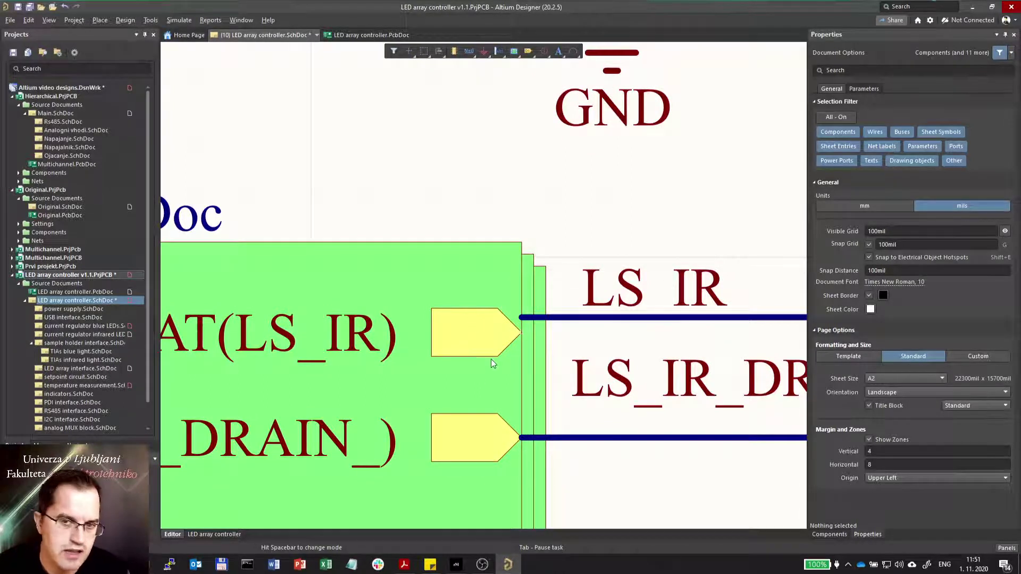
pyautogui.moveTo(486, 343); pyautogui.dragTo(487, 342)
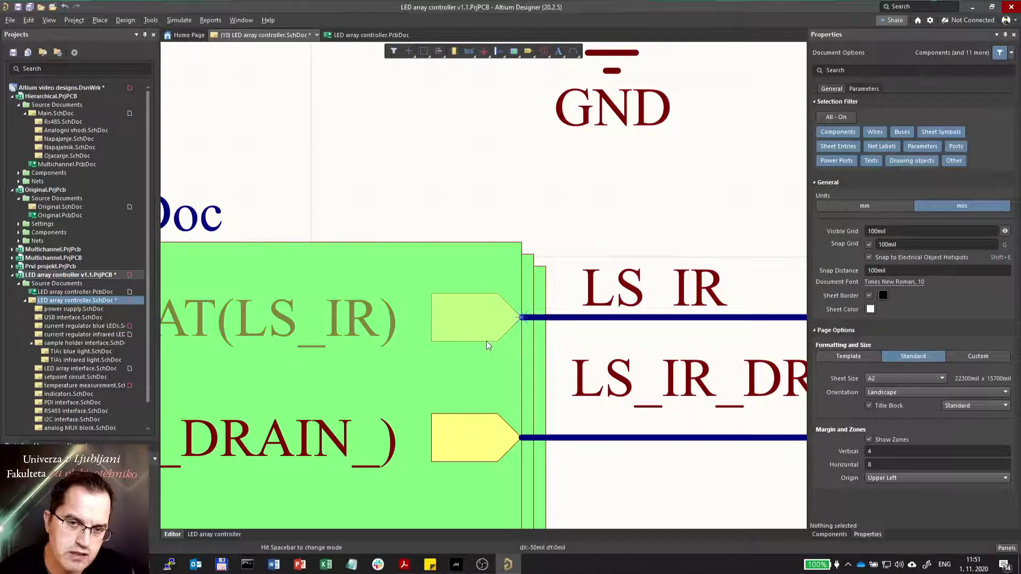
pyautogui.moveTo(489, 308); pyautogui.dragTo(539, 363)
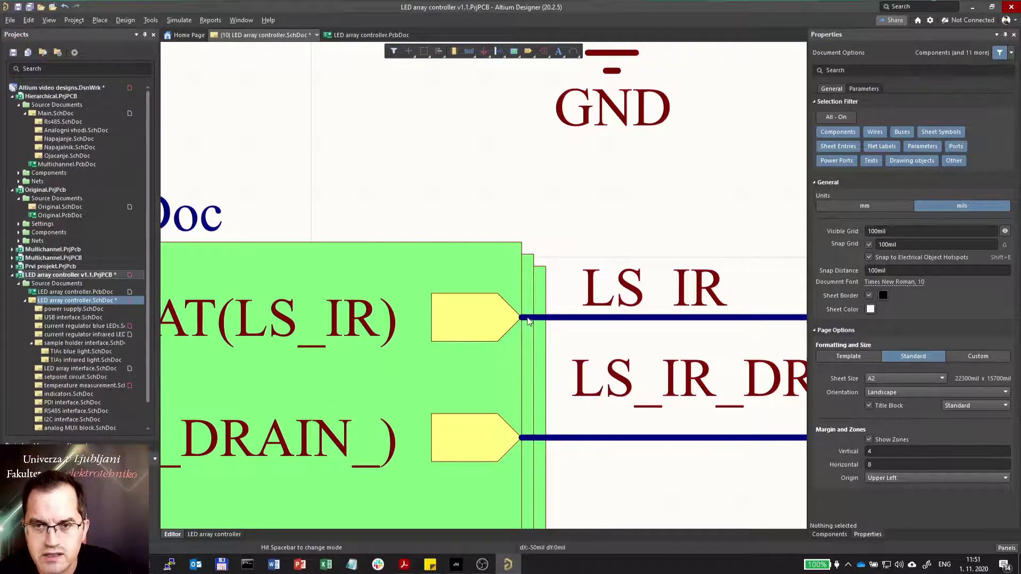
pyautogui.keyDown('ctrl'); pyautogui.scroll(-3, 511, 322); pyautogui.keyUp('ctrl')
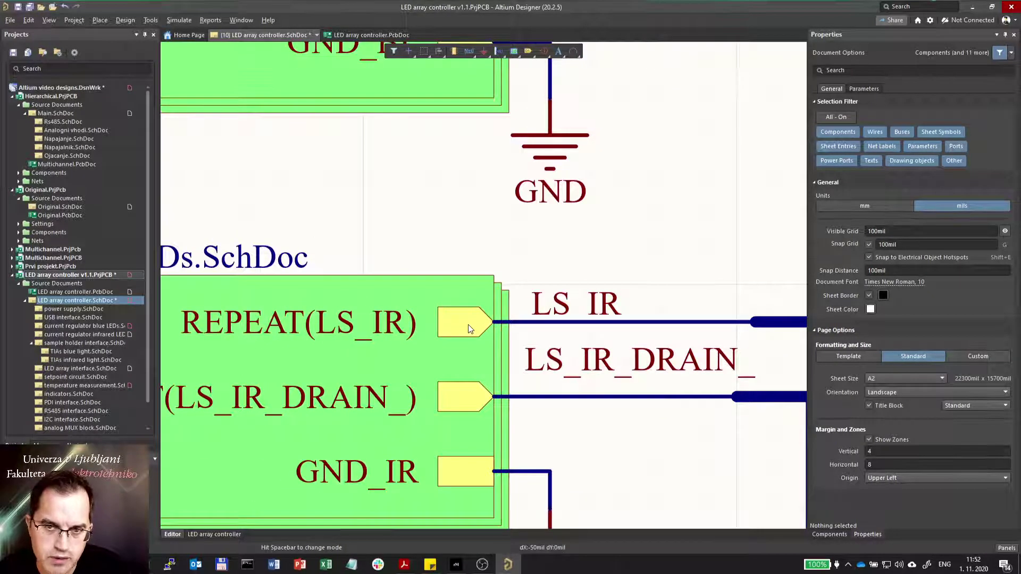
pyautogui.moveTo(468, 325); pyautogui.dragTo(492, 329)
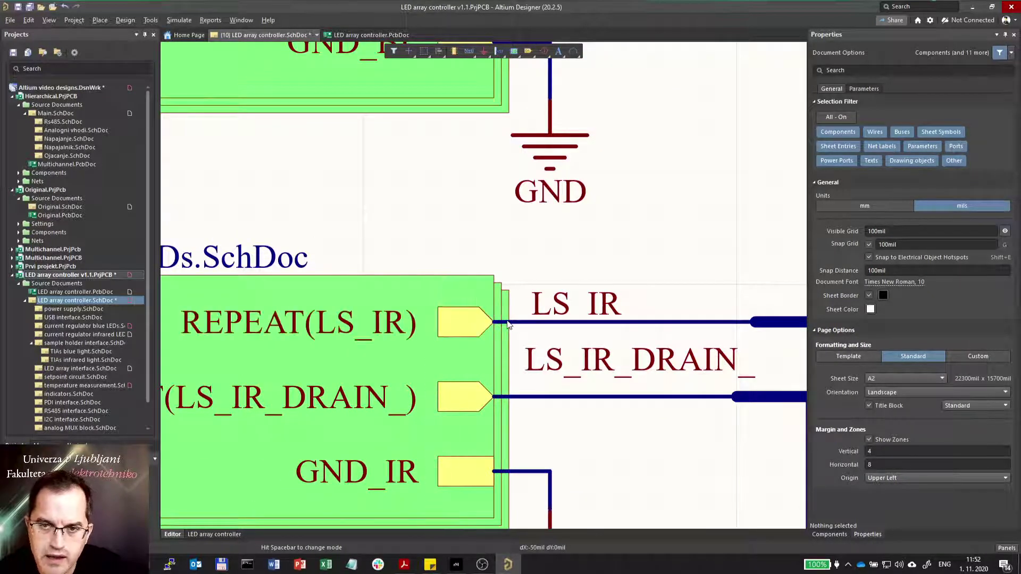
# Narrow the current regulator infrared LEDs sheet symbol to a width of 1900mil by shifting its right edge inward
pyautogui.keyDown('ctrl'); pyautogui.scroll(2, 497, 330); pyautogui.keyUp('ctrl')
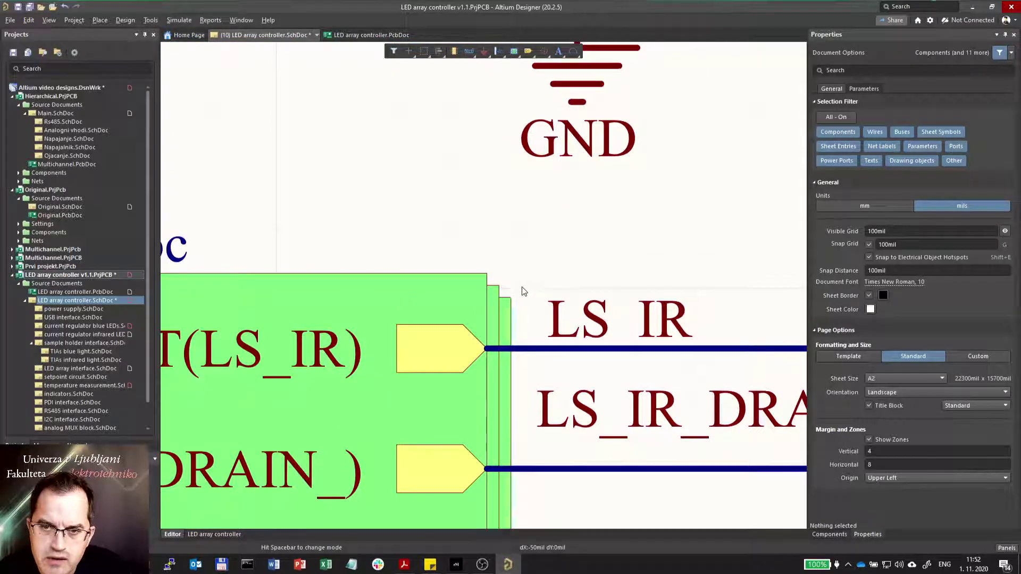
pyautogui.keyDown('ctrl'); pyautogui.scroll(2, 517, 287); pyautogui.keyUp('ctrl')
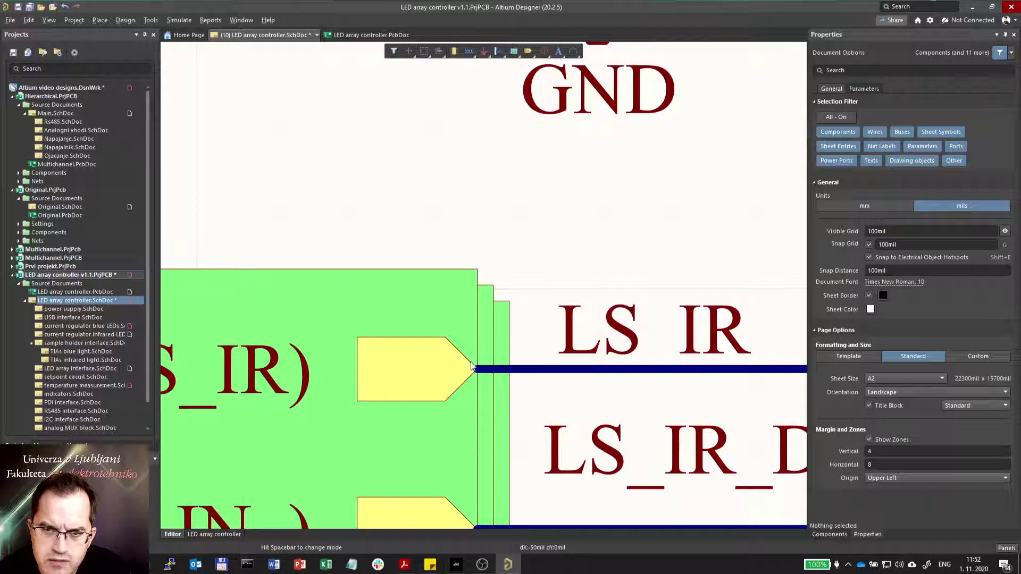
pyautogui.keyDown('ctrl'); pyautogui.scroll(-3, 489, 378); pyautogui.keyUp('ctrl')
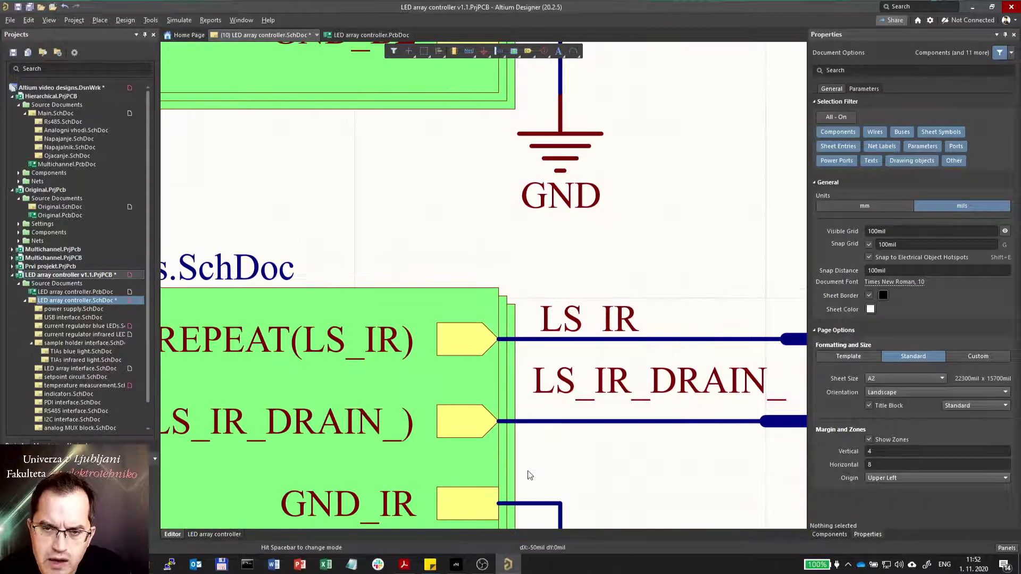
pyautogui.click(520, 463)
pyautogui.moveTo(515, 429); pyautogui.dragTo(480, 448)
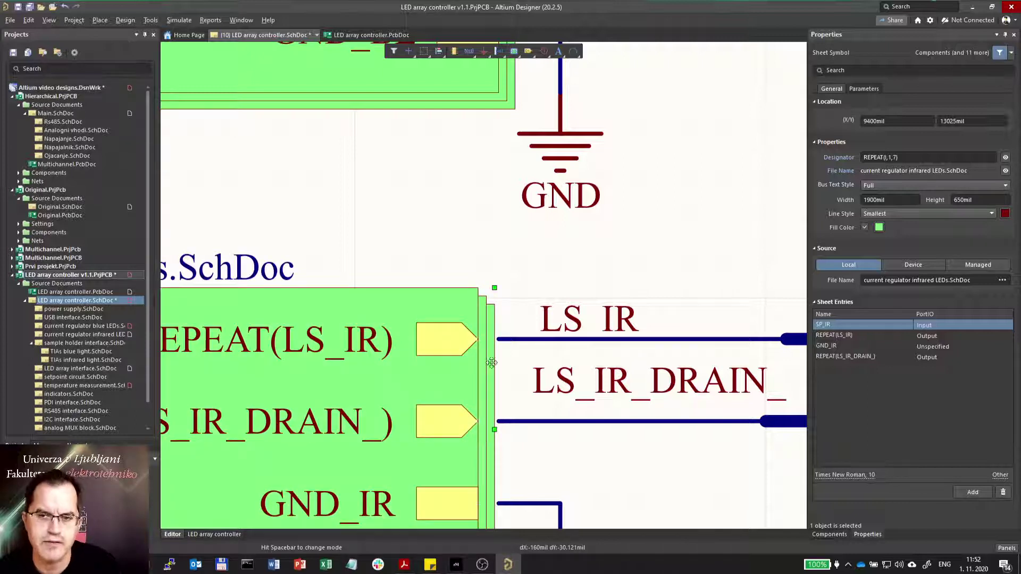
# Extend the ends of the LS_IR, LS_IR_DRAIN_ and GND_IR wires to X 11300mil so they reach their sheet entries
pyautogui.click(505, 340)
pyautogui.keyDown('ctrl'); pyautogui.scroll(2, 501, 344); pyautogui.keyUp('ctrl')
pyautogui.moveTo(498, 337); pyautogui.dragTo(467, 336)
pyautogui.click(499, 458)
pyautogui.moveTo(497, 458); pyautogui.dragTo(467, 457)
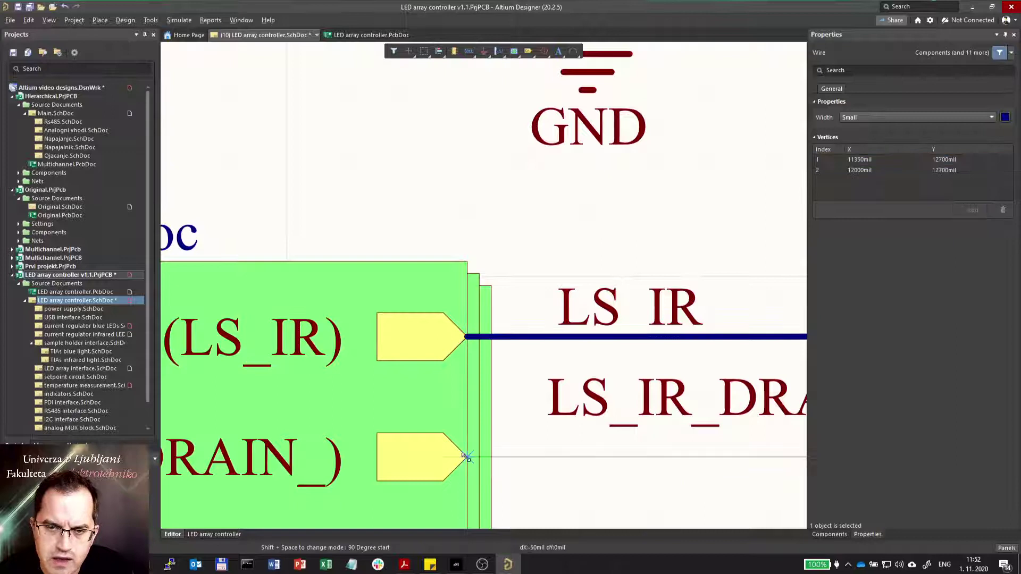
pyautogui.scroll(-4, 505, 433)
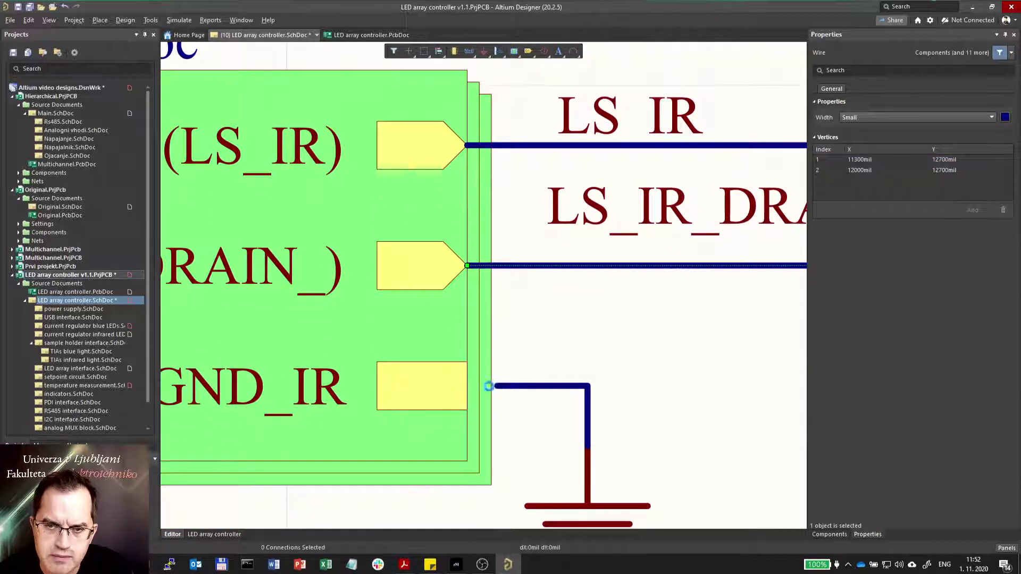
pyautogui.click(496, 385)
pyautogui.moveTo(498, 386); pyautogui.dragTo(467, 387)
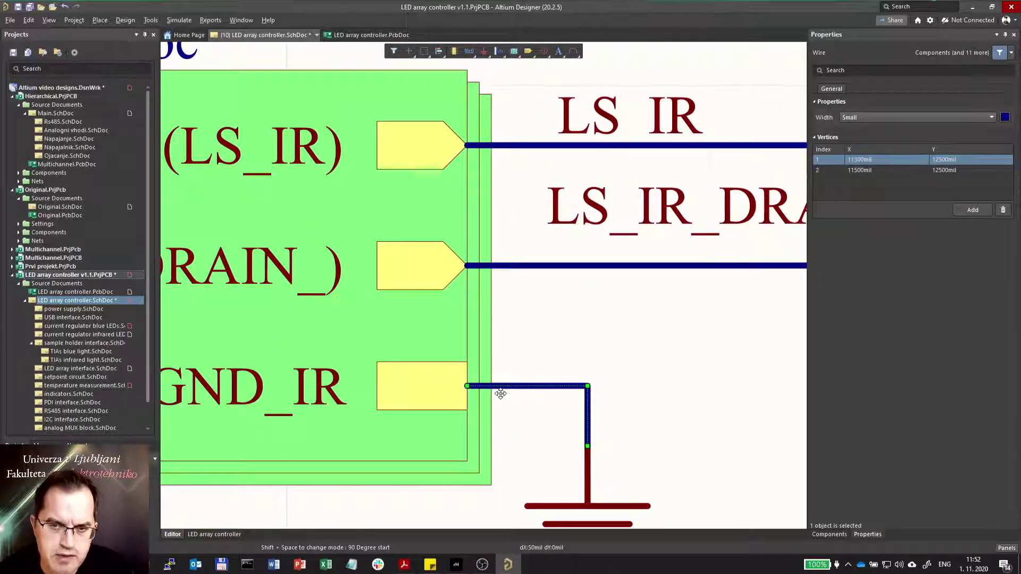
# Shift the LS_IR net label along its wire toward the infrared regulator's sheet entry and deselect everything
pyautogui.keyDown('ctrl'); pyautogui.scroll(-2, 499, 398); pyautogui.keyUp('ctrl')
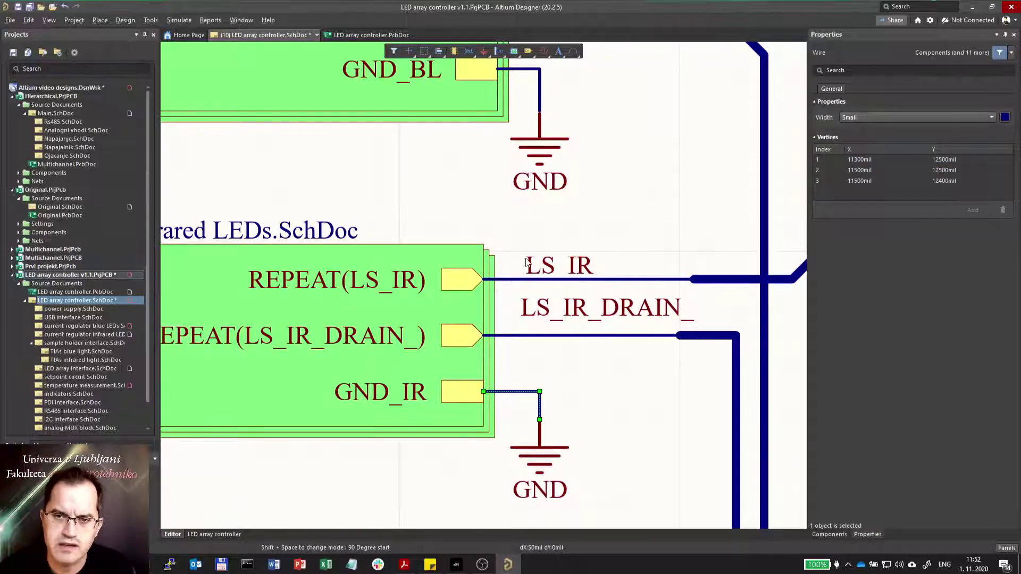
pyautogui.keyDown('ctrl'); pyautogui.scroll(2, 526, 259); pyautogui.keyUp('ctrl')
pyautogui.moveTo(545, 278); pyautogui.dragTo(501, 296)
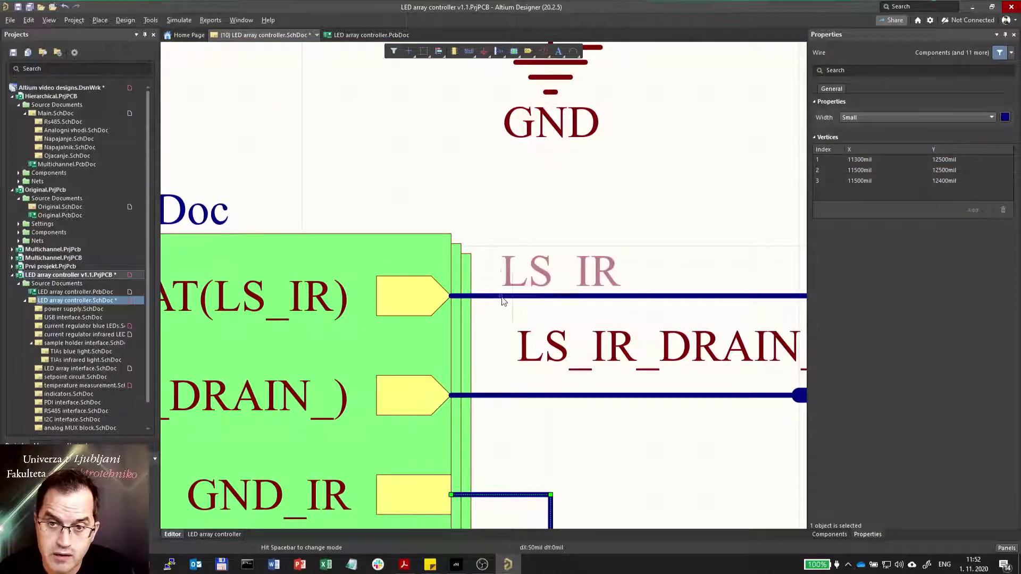
pyautogui.click(510, 237)
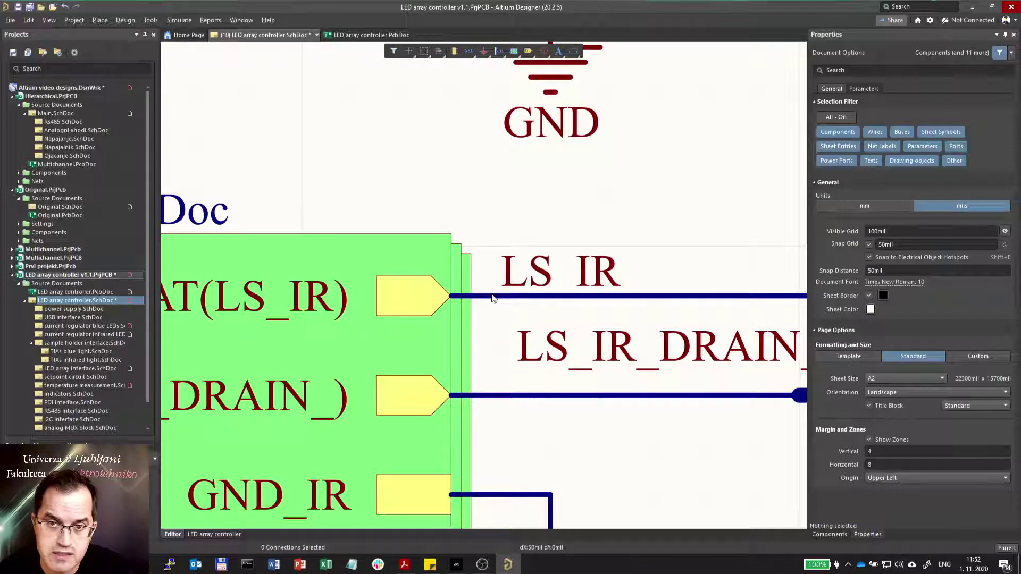
# Move the LS_IR_DRAIN_ net label onto its wire at X 11402.14mil, Y 12700mil, beneath the start of the LS_IR label
pyautogui.moveTo(527, 355); pyautogui.dragTo(508, 395)
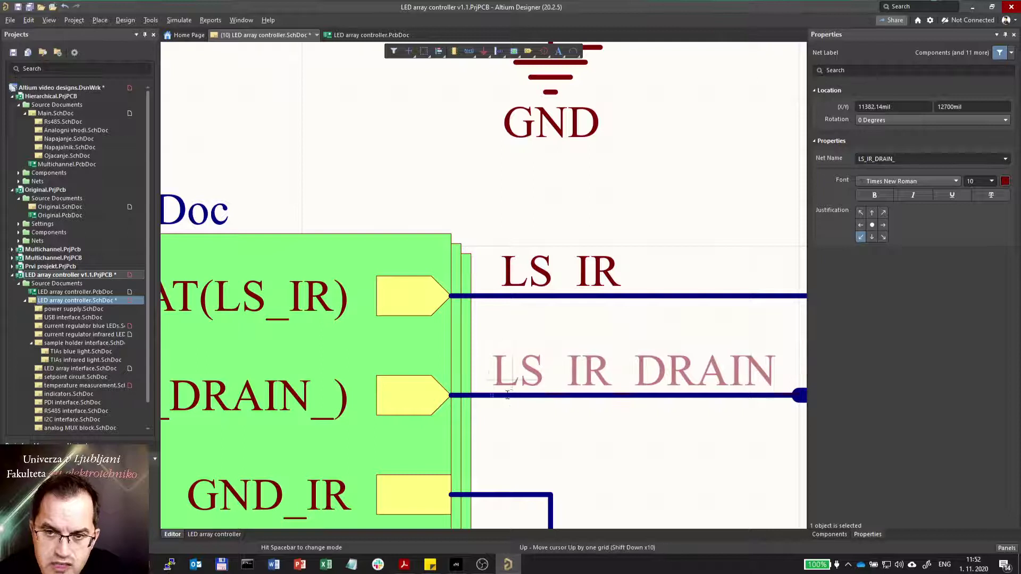
pyautogui.hotkey('shift', 'Left')
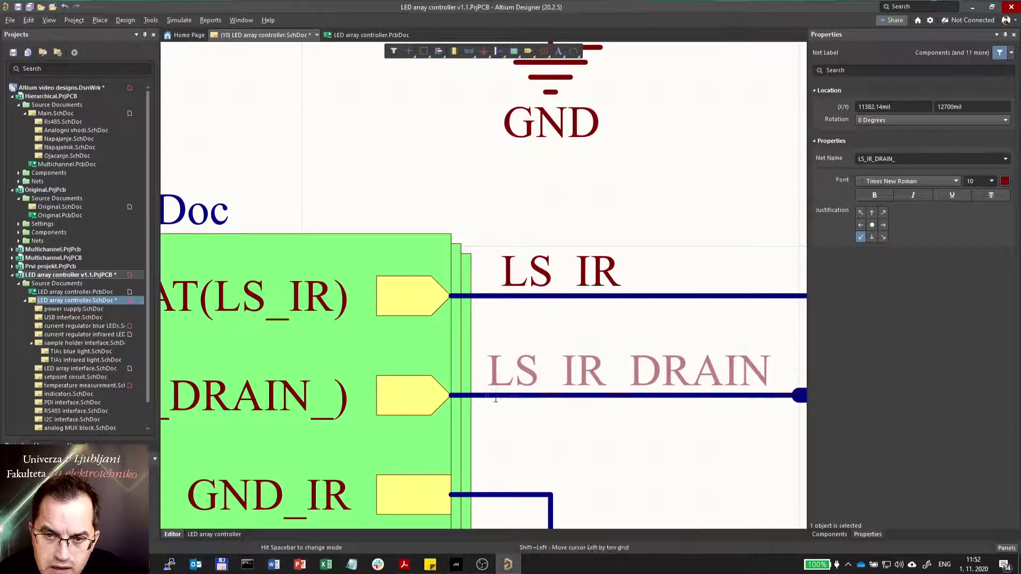
pyautogui.hotkey('shift', 'Right')
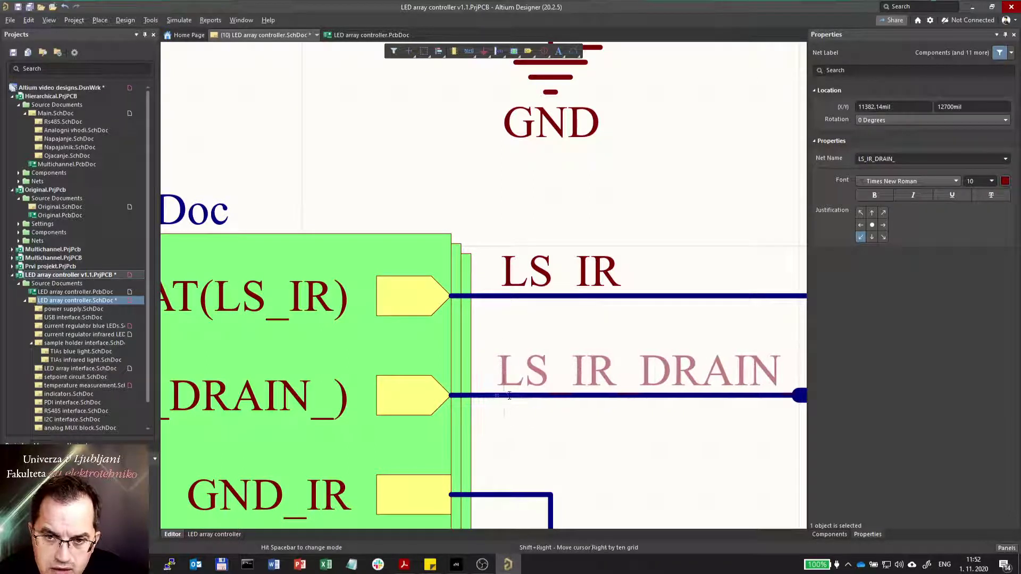
pyautogui.click(509, 396)
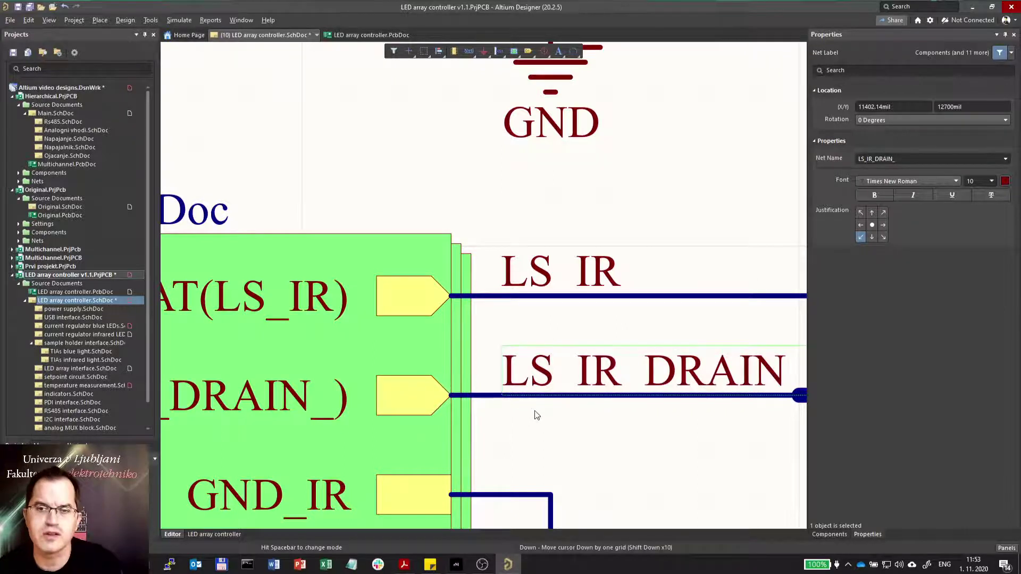
# Inspect the LS_IR_DRAIN_ label's attachment to its wire, and lift the label off the wire to Y 12750mil
pyautogui.keyDown('ctrl'); pyautogui.scroll(5, 515, 400); pyautogui.keyUp('ctrl')
pyautogui.keyDown('ctrl'); pyautogui.scroll(2, 507, 408); pyautogui.keyUp('ctrl')
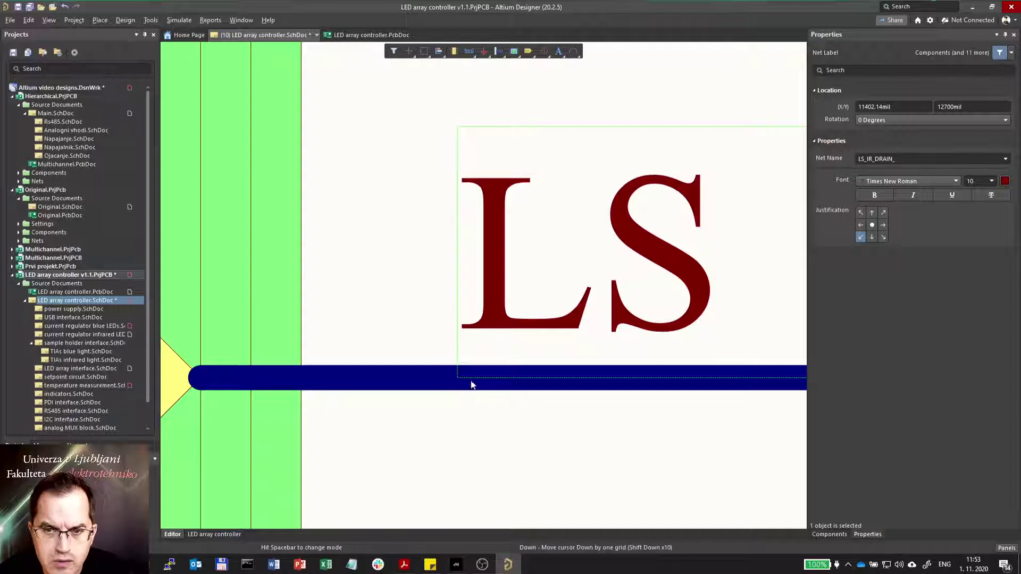
pyautogui.keyDown('ctrl'); pyautogui.scroll(-2, 453, 383); pyautogui.keyUp('ctrl')
pyautogui.keyDown('ctrl'); pyautogui.scroll(2, 462, 393); pyautogui.keyUp('ctrl')
pyautogui.keyDown('ctrl'); pyautogui.scroll(-5, 425, 393); pyautogui.keyUp('ctrl')
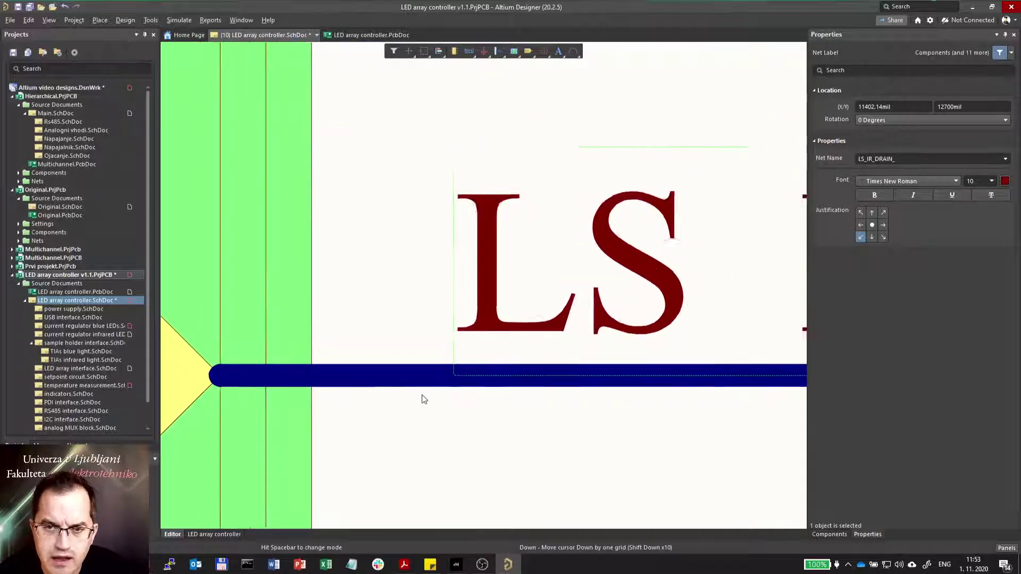
pyautogui.moveTo(446, 364); pyautogui.dragTo(438, 388)
pyautogui.keyDown('ctrl'); pyautogui.scroll(4, 439, 387); pyautogui.keyUp('ctrl')
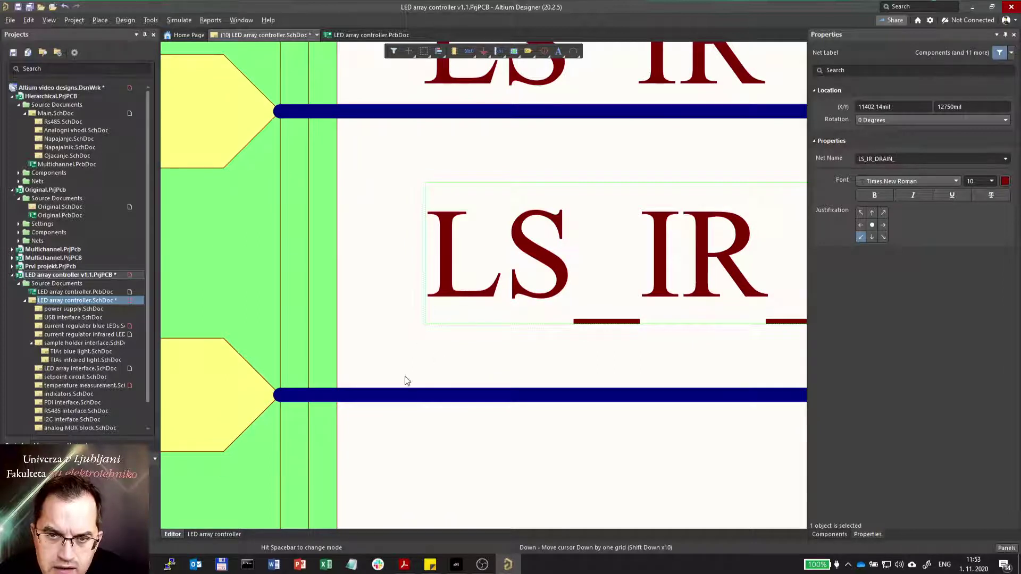
pyautogui.keyDown('ctrl'); pyautogui.scroll(-3, 423, 362); pyautogui.keyUp('ctrl')
pyautogui.click(543, 332)
pyautogui.click(475, 314)
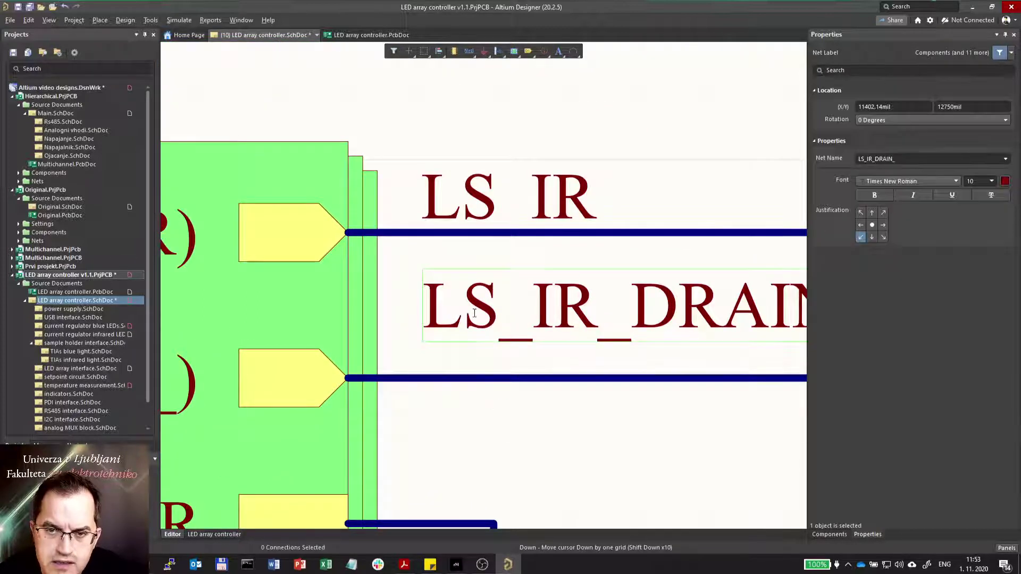
# Place the LS_IR_DRAIN_ net label back on its wire at X 11402.14mil, Y 12700mil, using a close-up view
pyautogui.moveTo(474, 312); pyautogui.dragTo(372, 394)
pyautogui.press('pageup')
pyautogui.press('pageup')
pyautogui.press('pageup')
pyautogui.press('pageup')
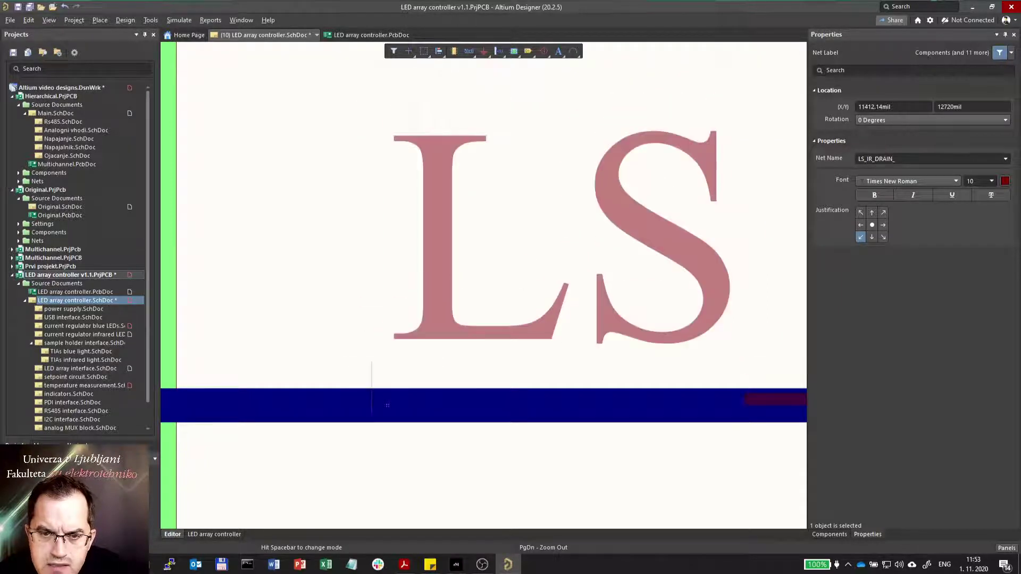
pyautogui.press('End')
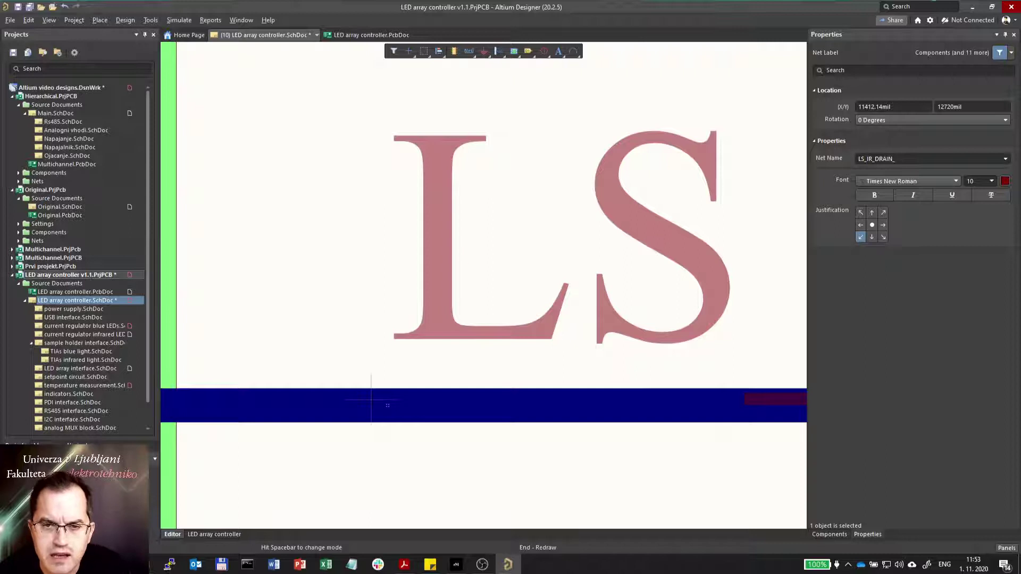
pyautogui.moveTo(371, 399); pyautogui.dragTo(371, 408)
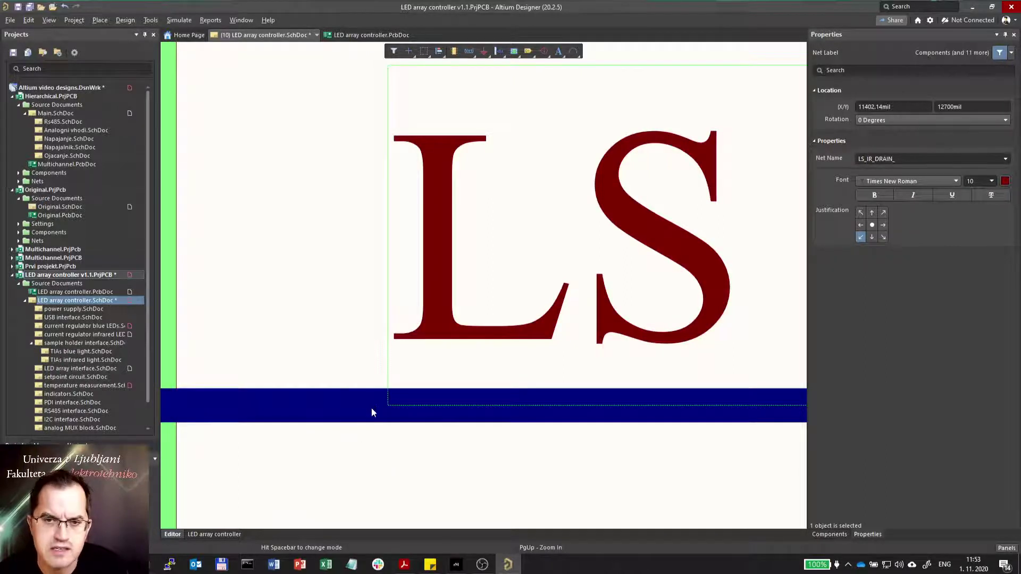
# Spread the power sheet entries of LED_array_interface by moving V_PS_IR up 50mil and V_PS_BL down 50mil
pyautogui.keyDown('ctrl'); pyautogui.scroll(-5, 408, 380); pyautogui.keyUp('ctrl')
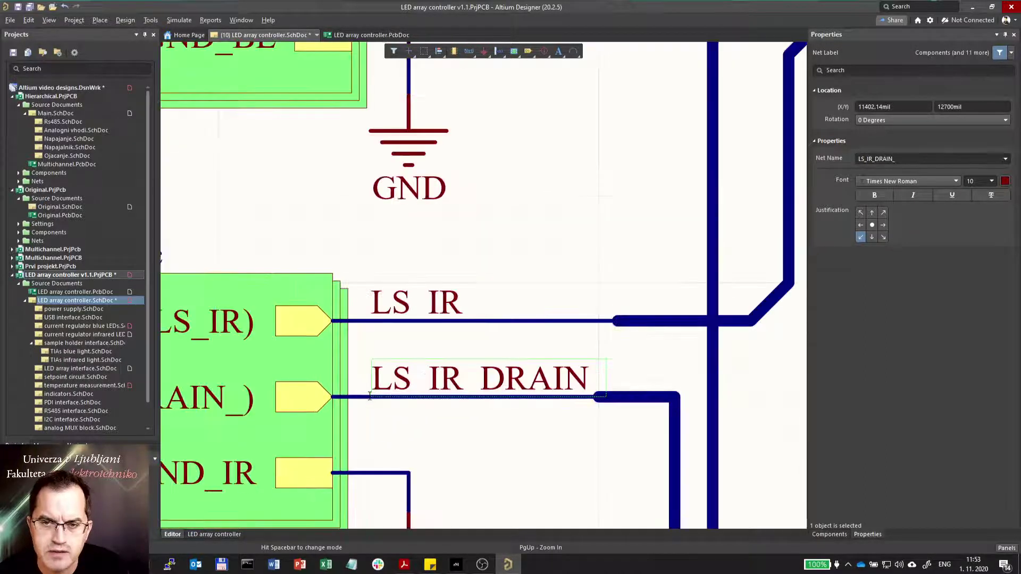
pyautogui.keyDown('ctrl'); pyautogui.scroll(-2, 371, 391); pyautogui.keyUp('ctrl')
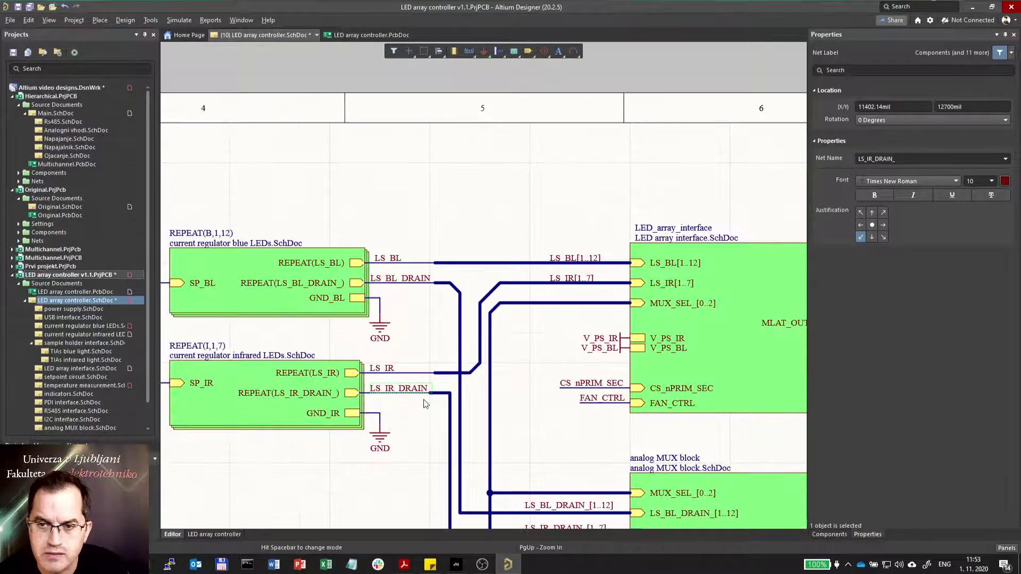
pyautogui.keyDown('ctrl'); pyautogui.scroll(6, 683, 349); pyautogui.keyUp('ctrl')
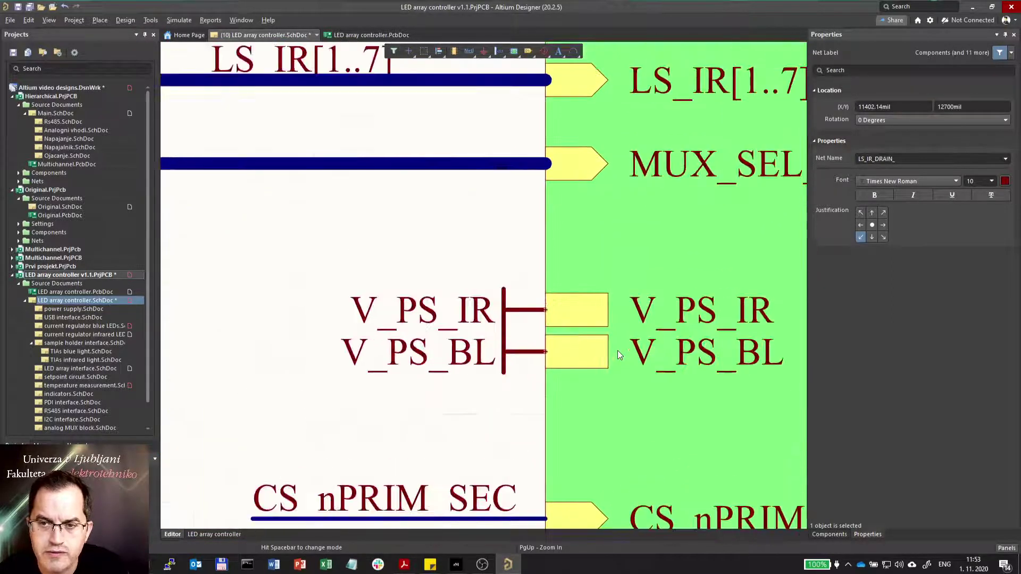
pyautogui.moveTo(557, 318)
pyautogui.mouseDown()
pyautogui.moveTo(574, 303)
pyautogui.moveTo(576, 265)
pyautogui.moveTo(576, 289)
pyautogui.mouseUp()
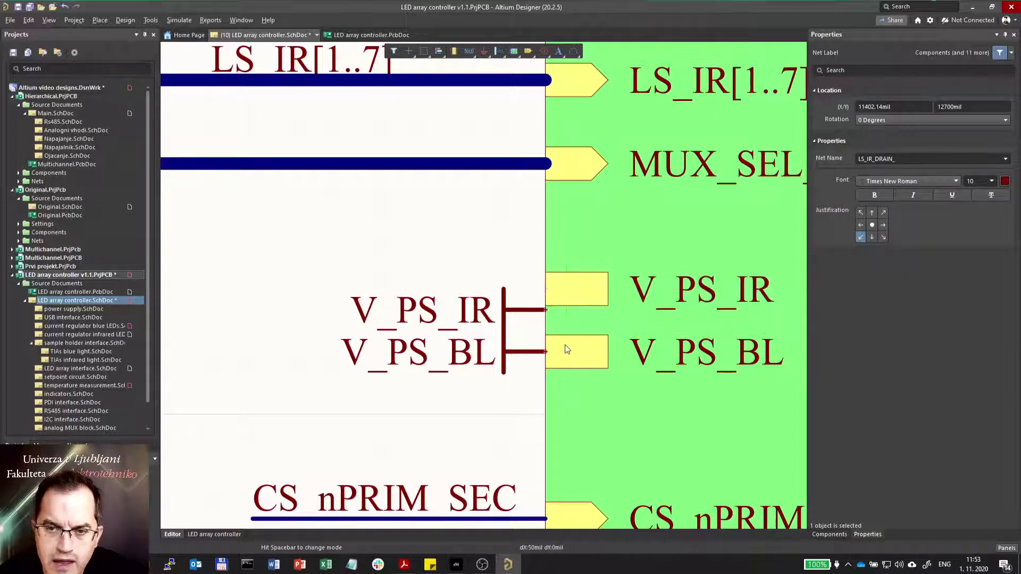
pyautogui.moveTo(563, 373); pyautogui.dragTo(564, 382)
# Move the V_PS_BL power port down and the V_PS_IR power port up 50mil each to meet their sheet entries
pyautogui.click(534, 351)
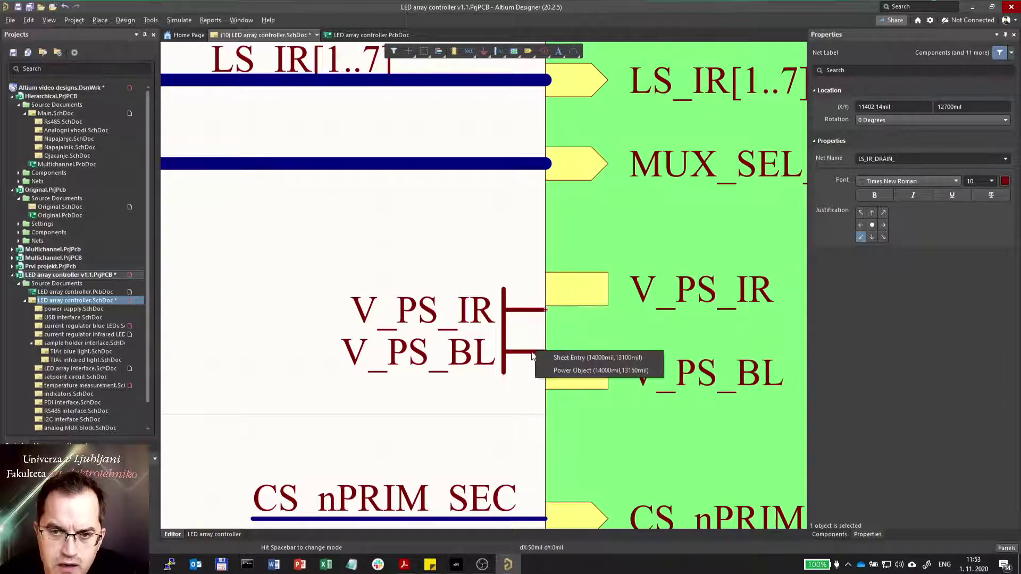
pyautogui.click(553, 370)
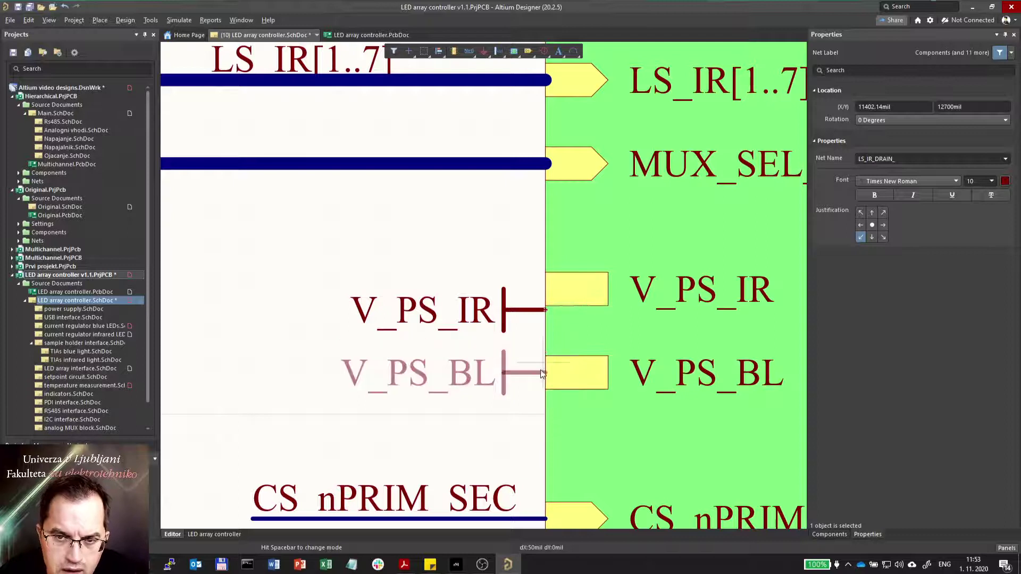
pyautogui.click(541, 367)
pyautogui.moveTo(537, 314); pyautogui.dragTo(526, 287)
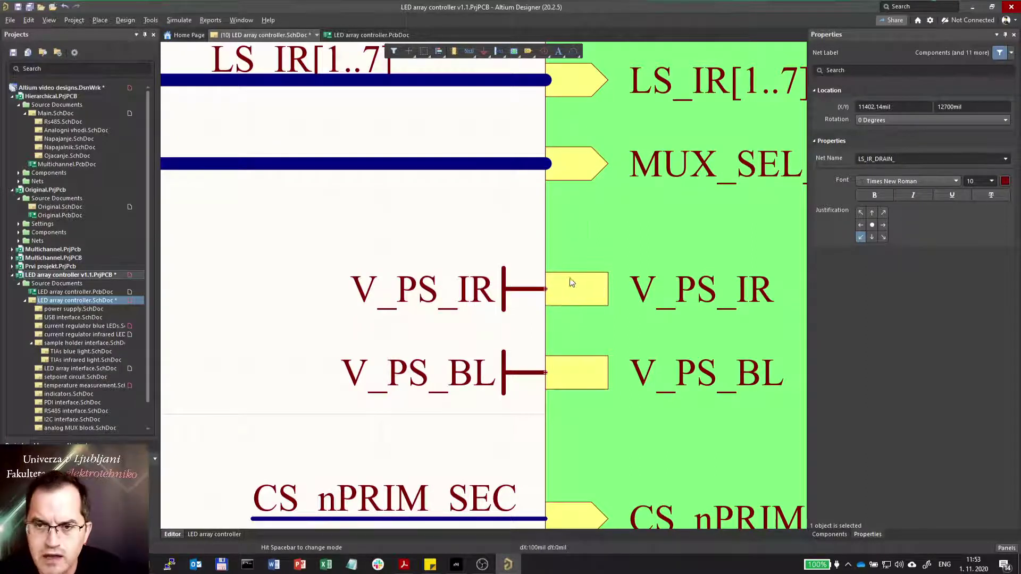
pyautogui.moveTo(576, 290)
pyautogui.mouseDown()
pyautogui.moveTo(572, 240)
pyautogui.moveTo(569, 295)
pyautogui.moveTo(571, 266)
pyautogui.moveTo(570, 295)
pyautogui.moveTo(573, 283)
pyautogui.mouseUp()
pyautogui.keyDown('ctrl'); pyautogui.scroll(-1, 573, 278); pyautogui.keyUp('ctrl')
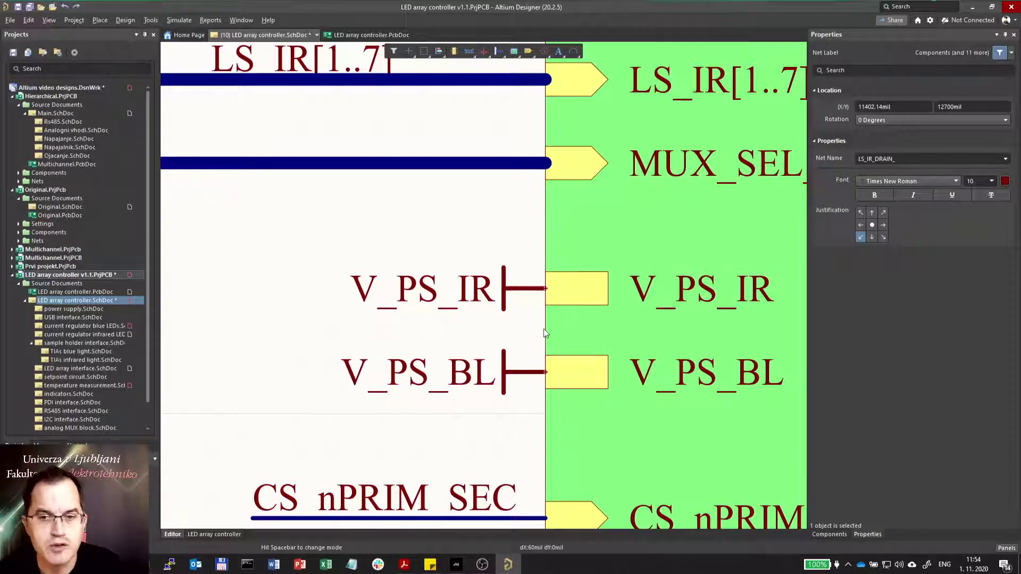
pyautogui.keyDown('ctrl'); pyautogui.scroll(-3, 544, 329); pyautogui.keyUp('ctrl')
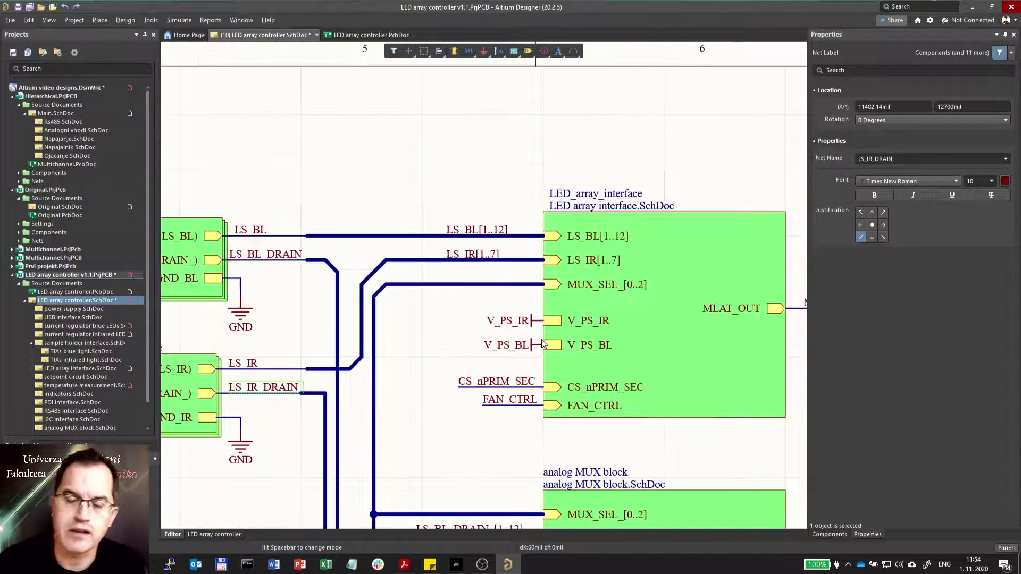